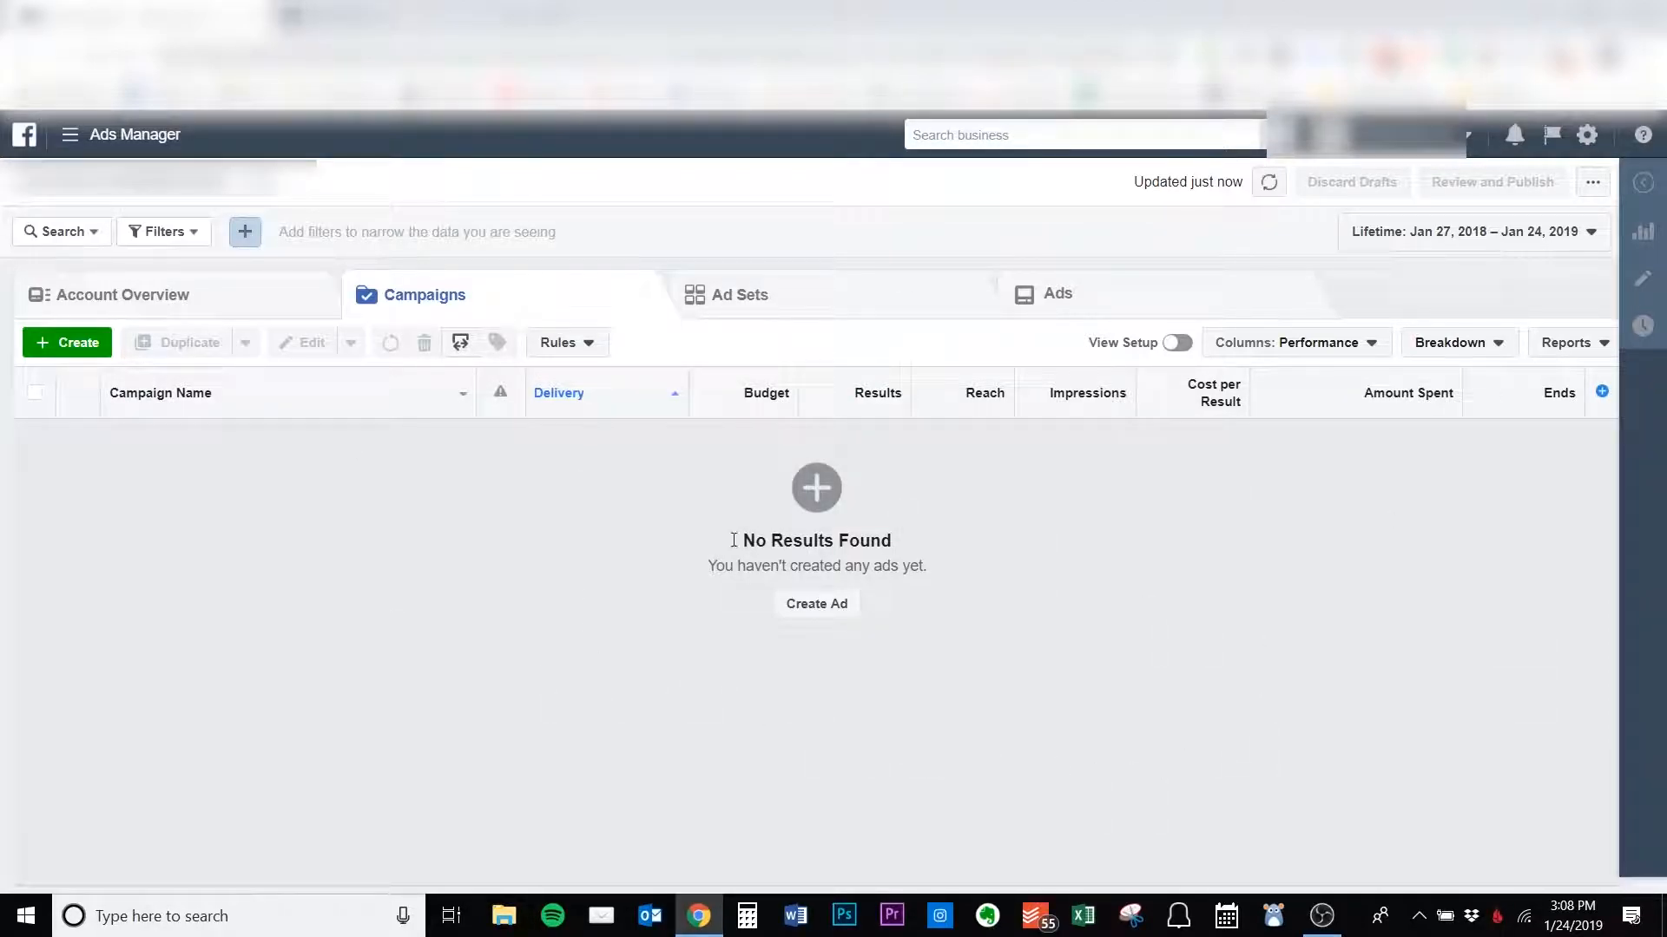
# Open the account's Audiences library and start creating a custom audience.
pyautogui.click(66, 144)
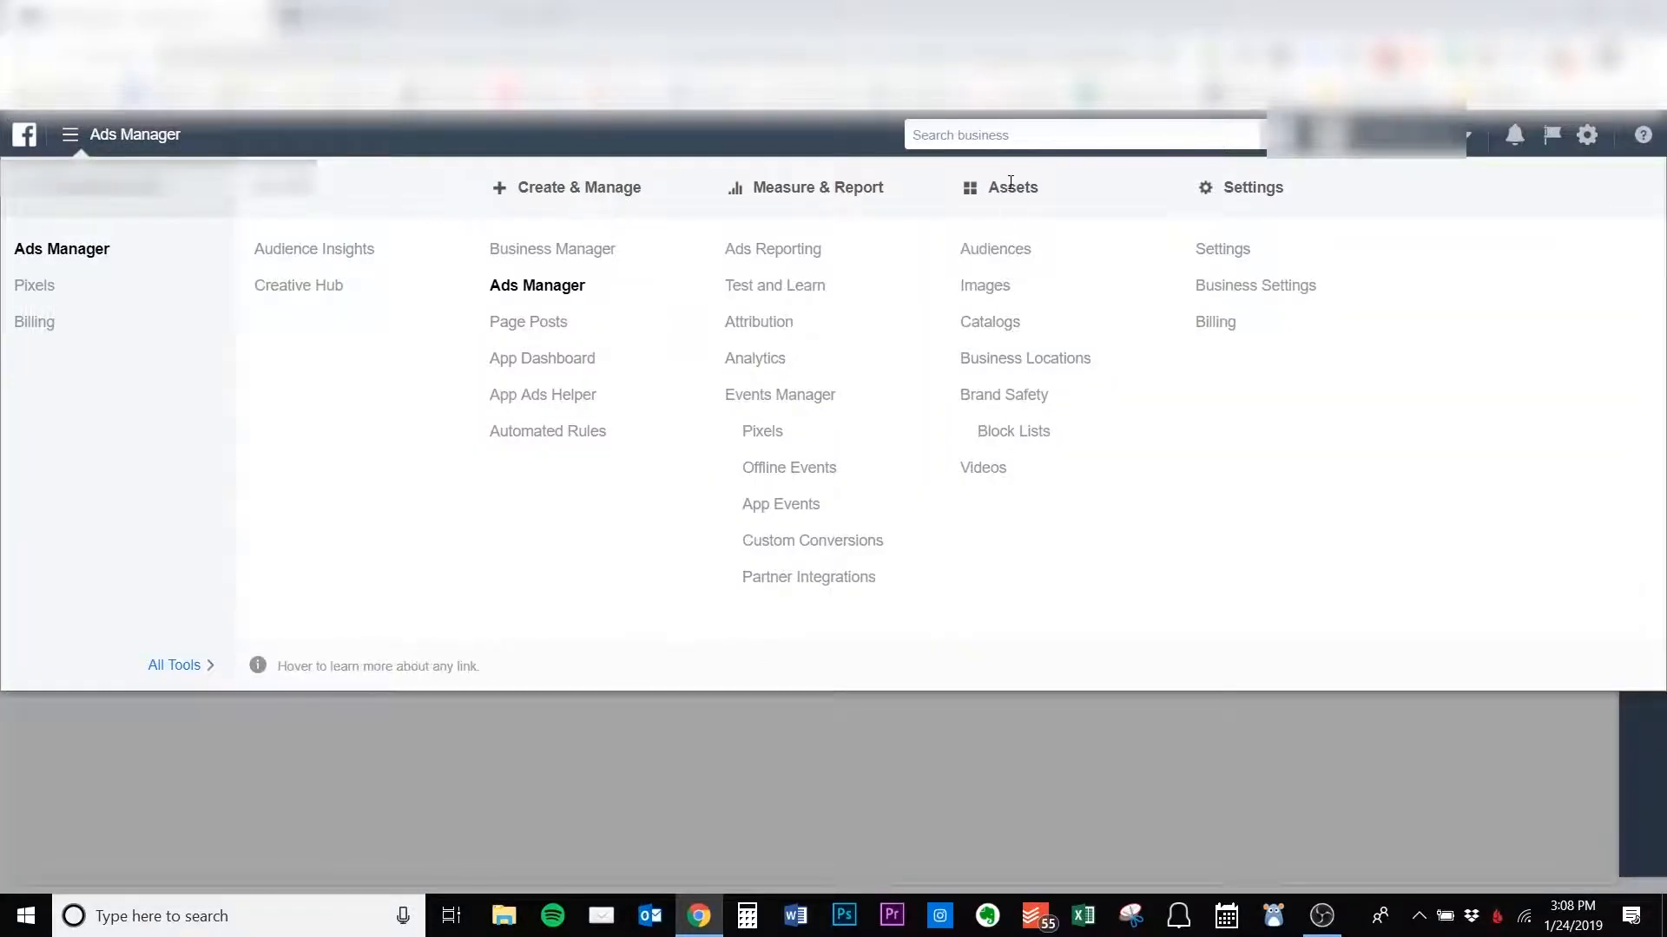
pyautogui.click(1003, 259)
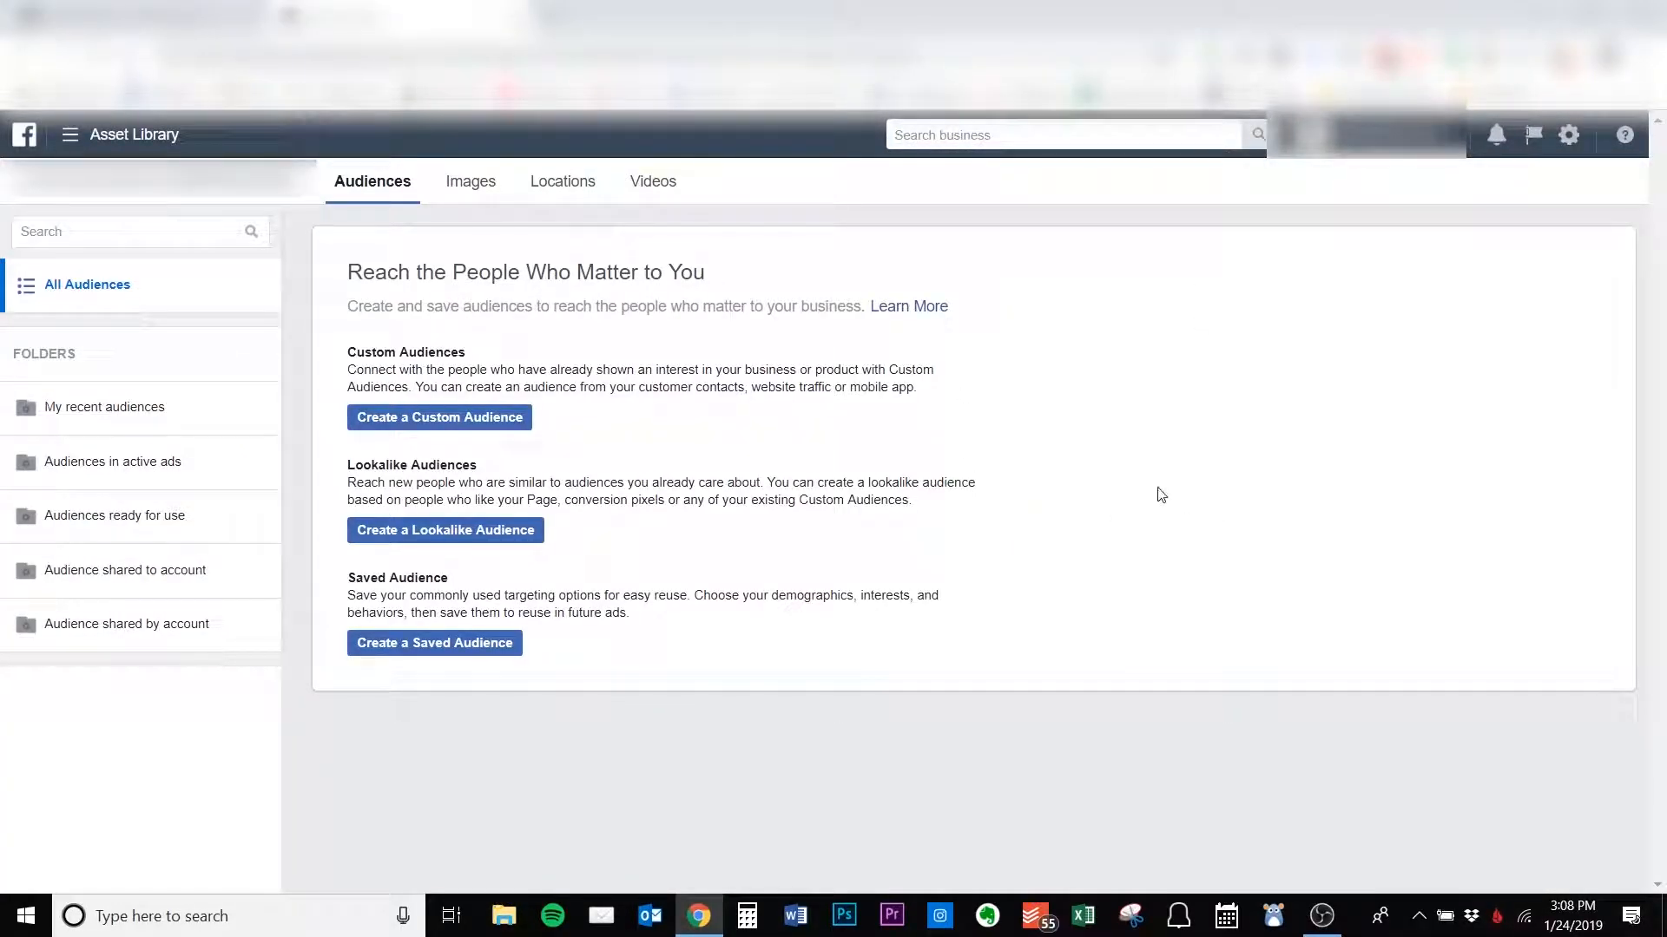
pyautogui.click(504, 422)
pyautogui.scroll(-2, 1250, 580)
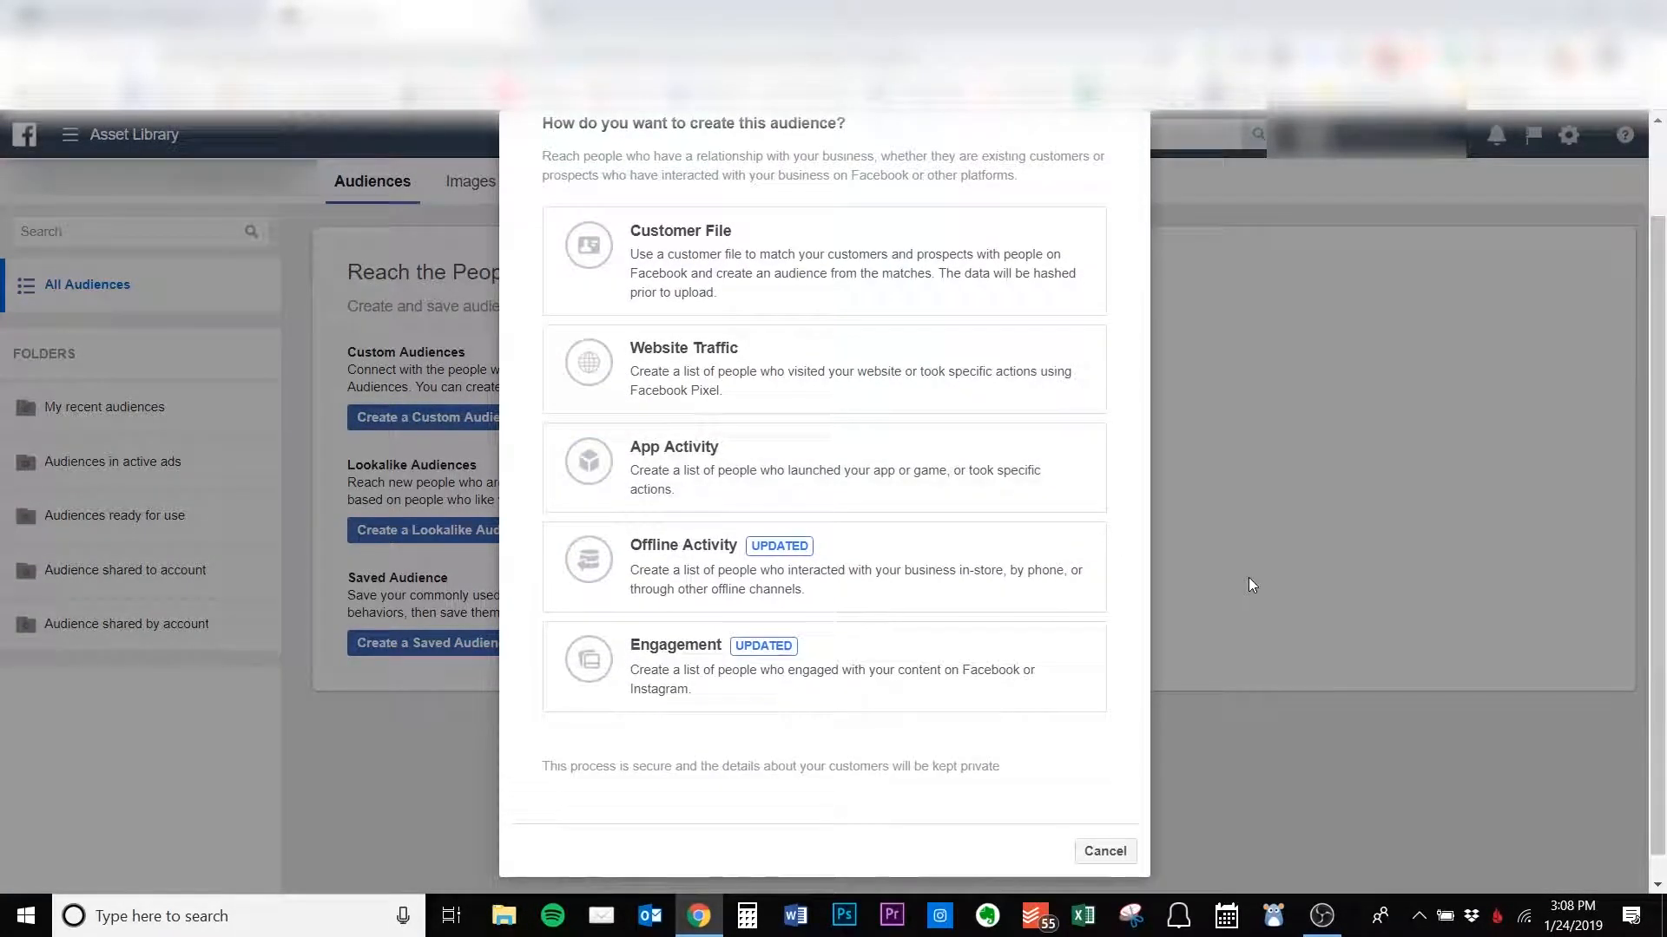
pyautogui.scroll(2, 1250, 580)
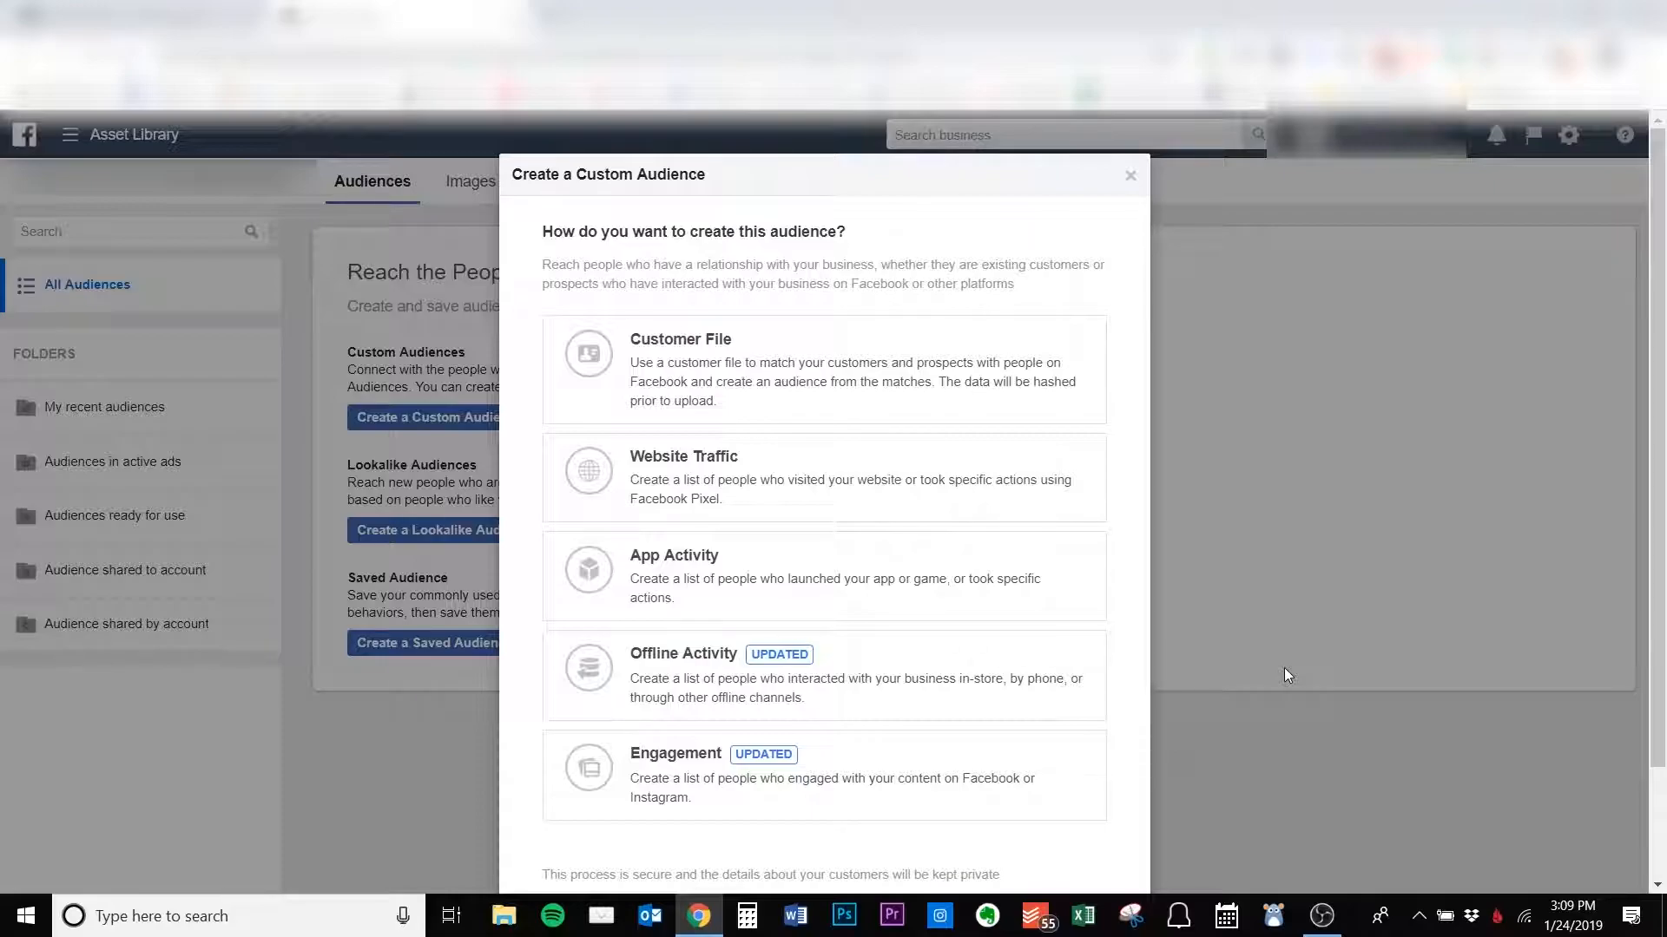
# Base the custom audience on engagement, using Video as the content source.
pyautogui.click(973, 774)
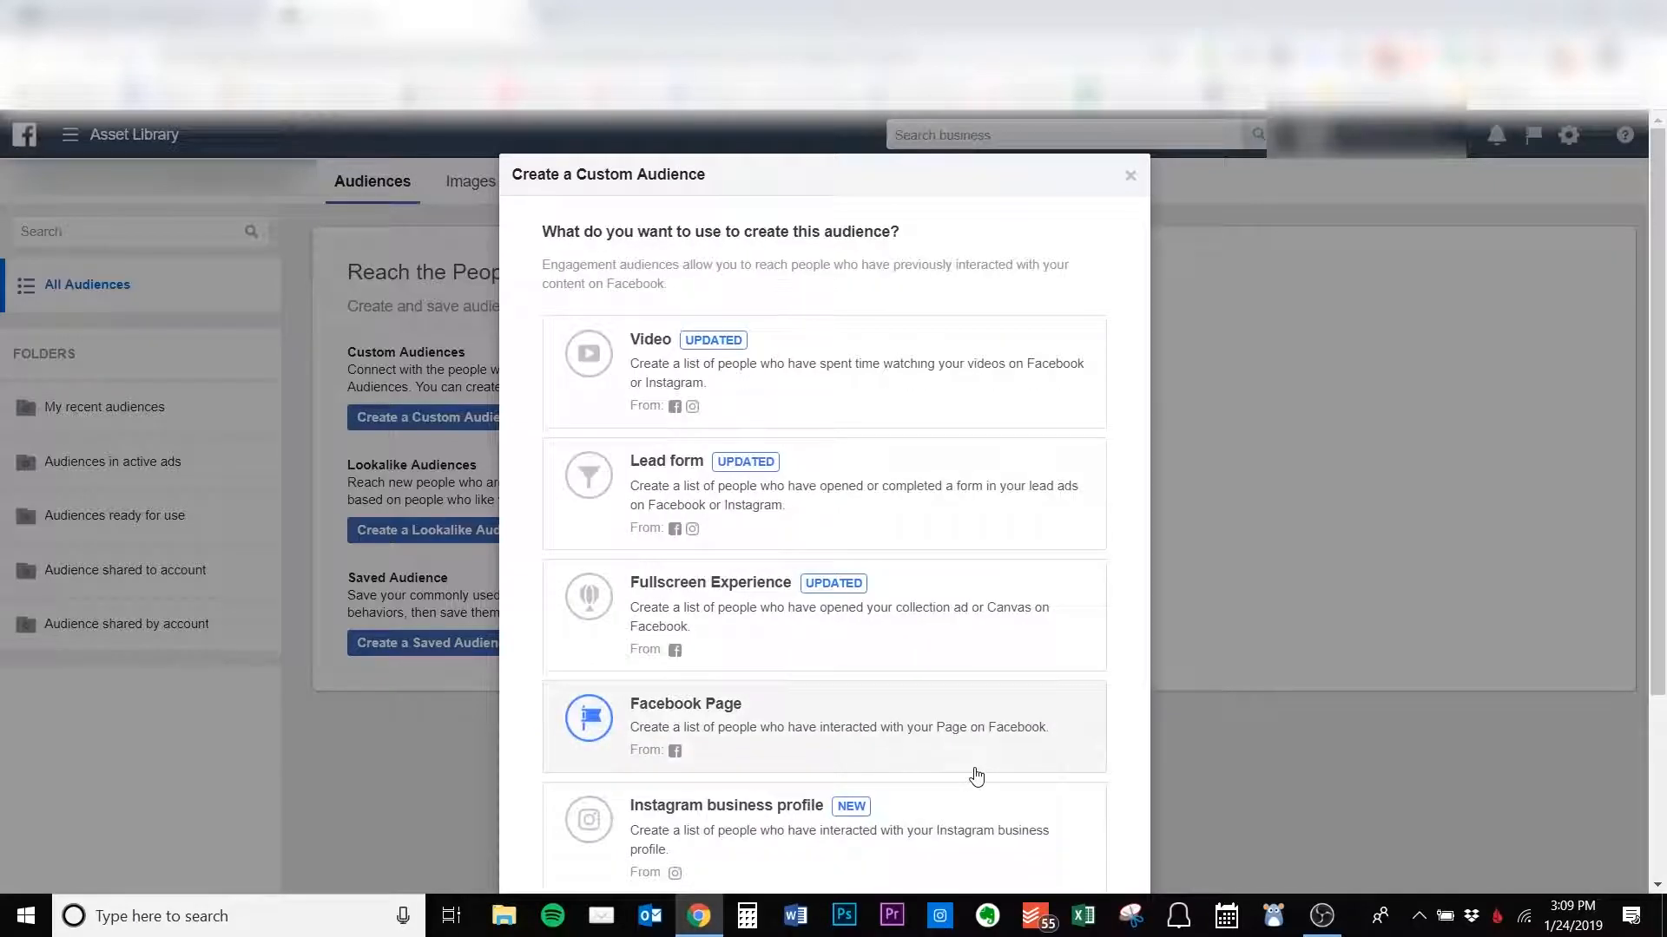
pyautogui.scroll(-1, 1123, 487)
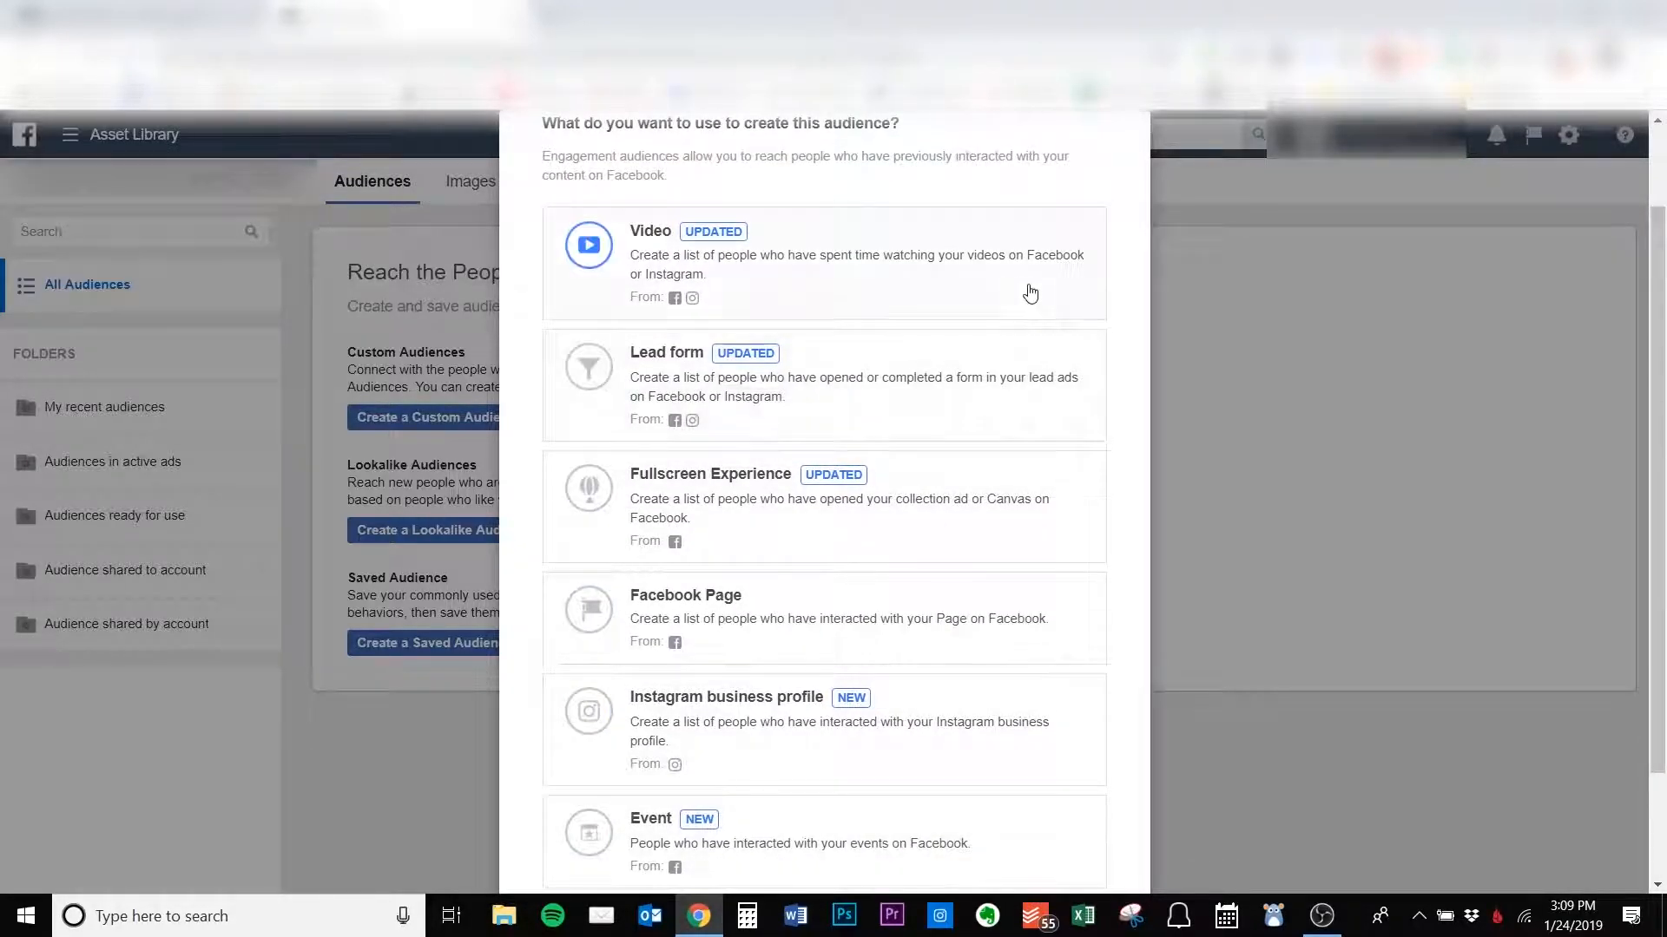
pyautogui.scroll(-1, 1129, 564)
pyautogui.scroll(2, 1031, 648)
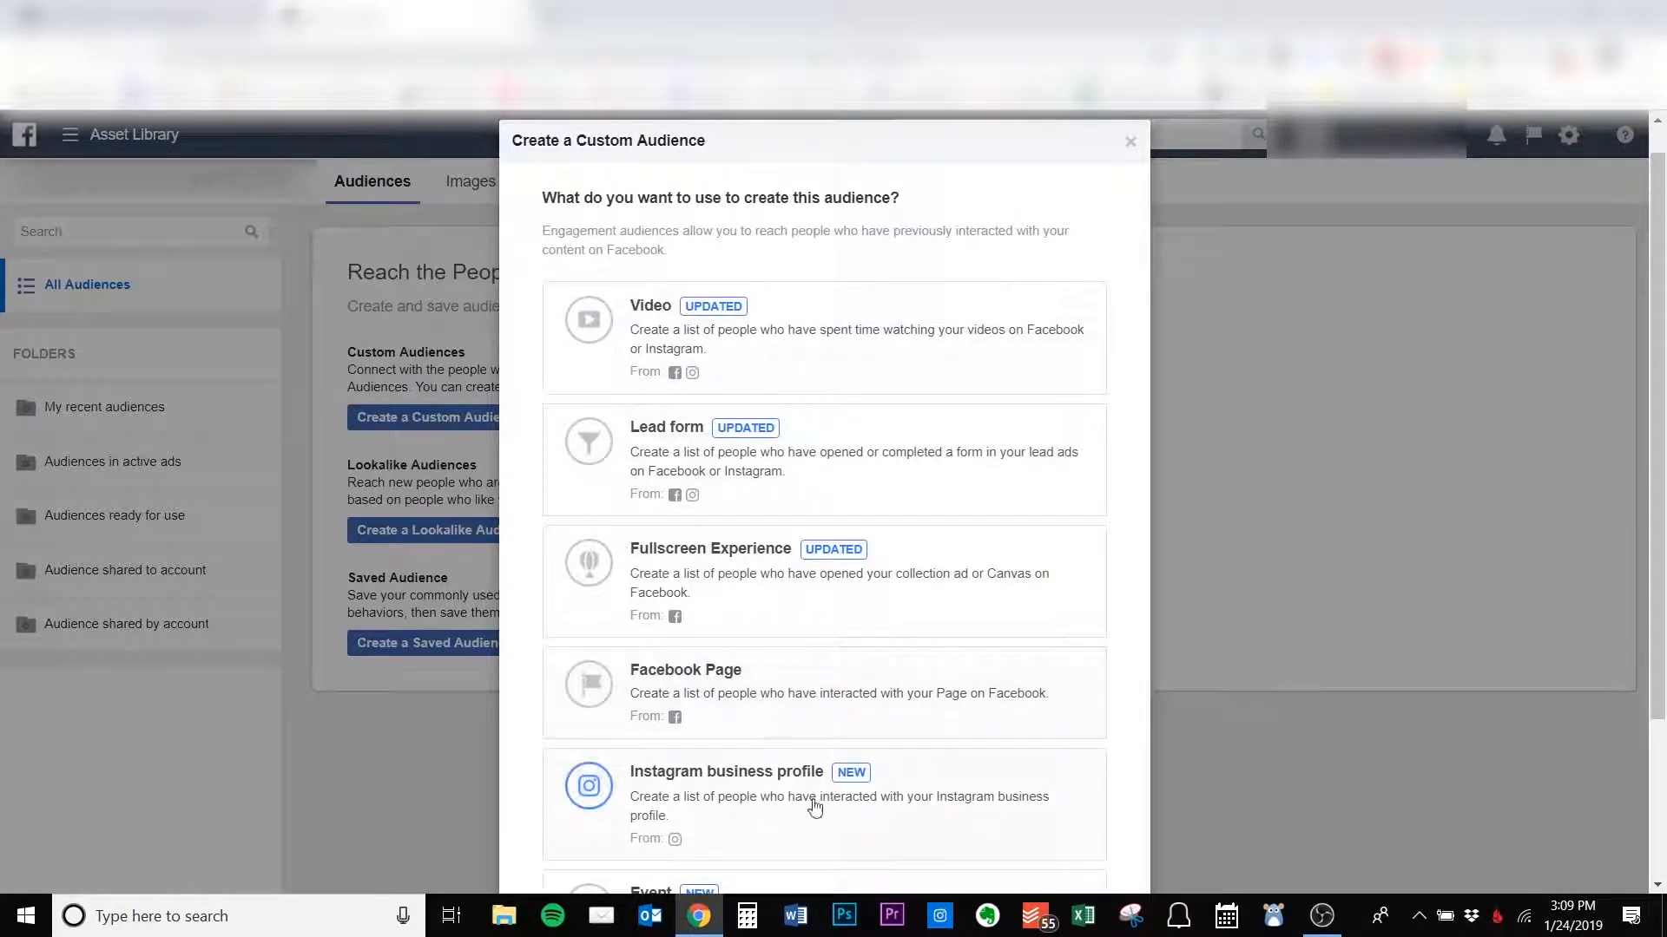
pyautogui.scroll(-1, 1050, 521)
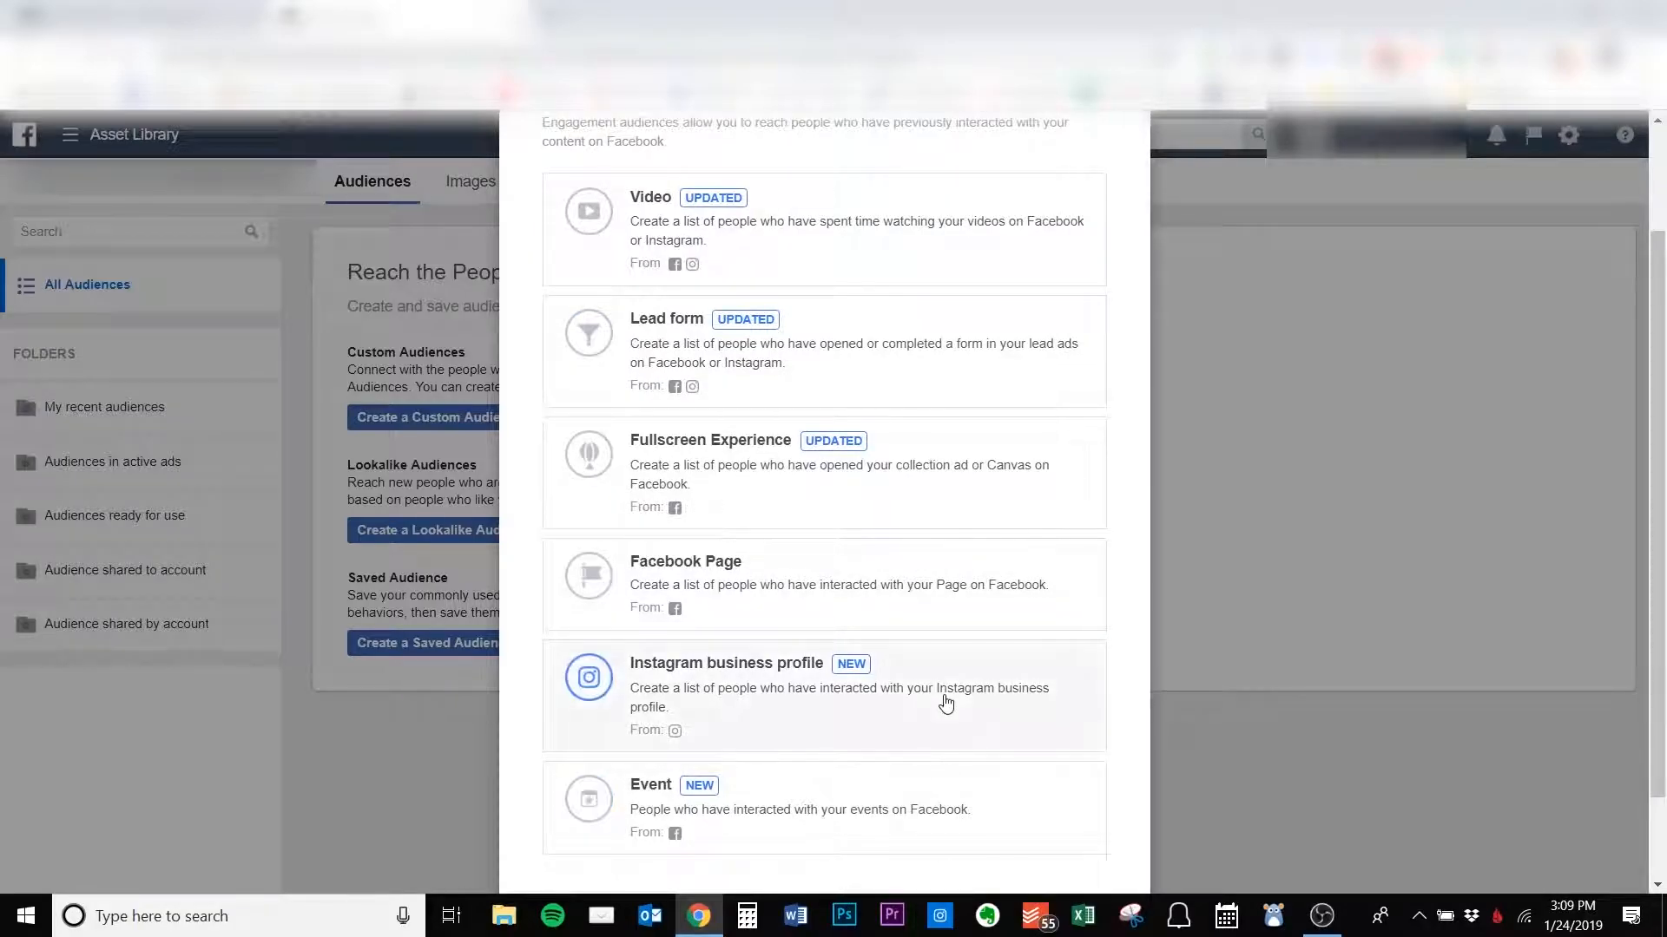
pyautogui.scroll(1, 949, 700)
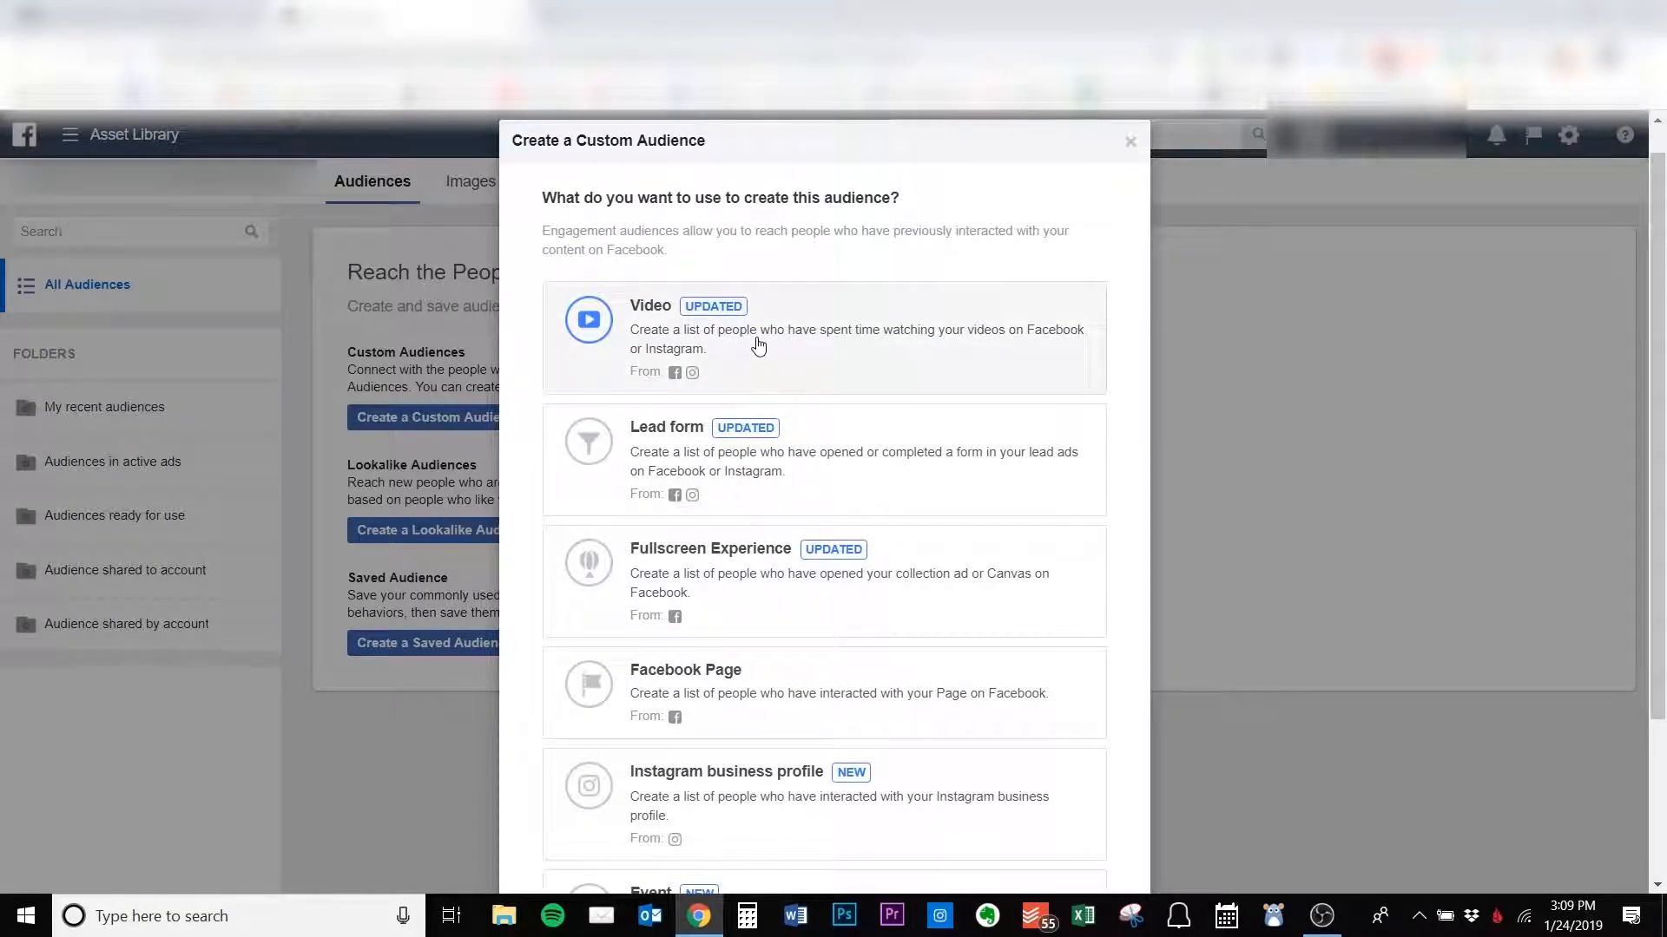
pyautogui.click(788, 341)
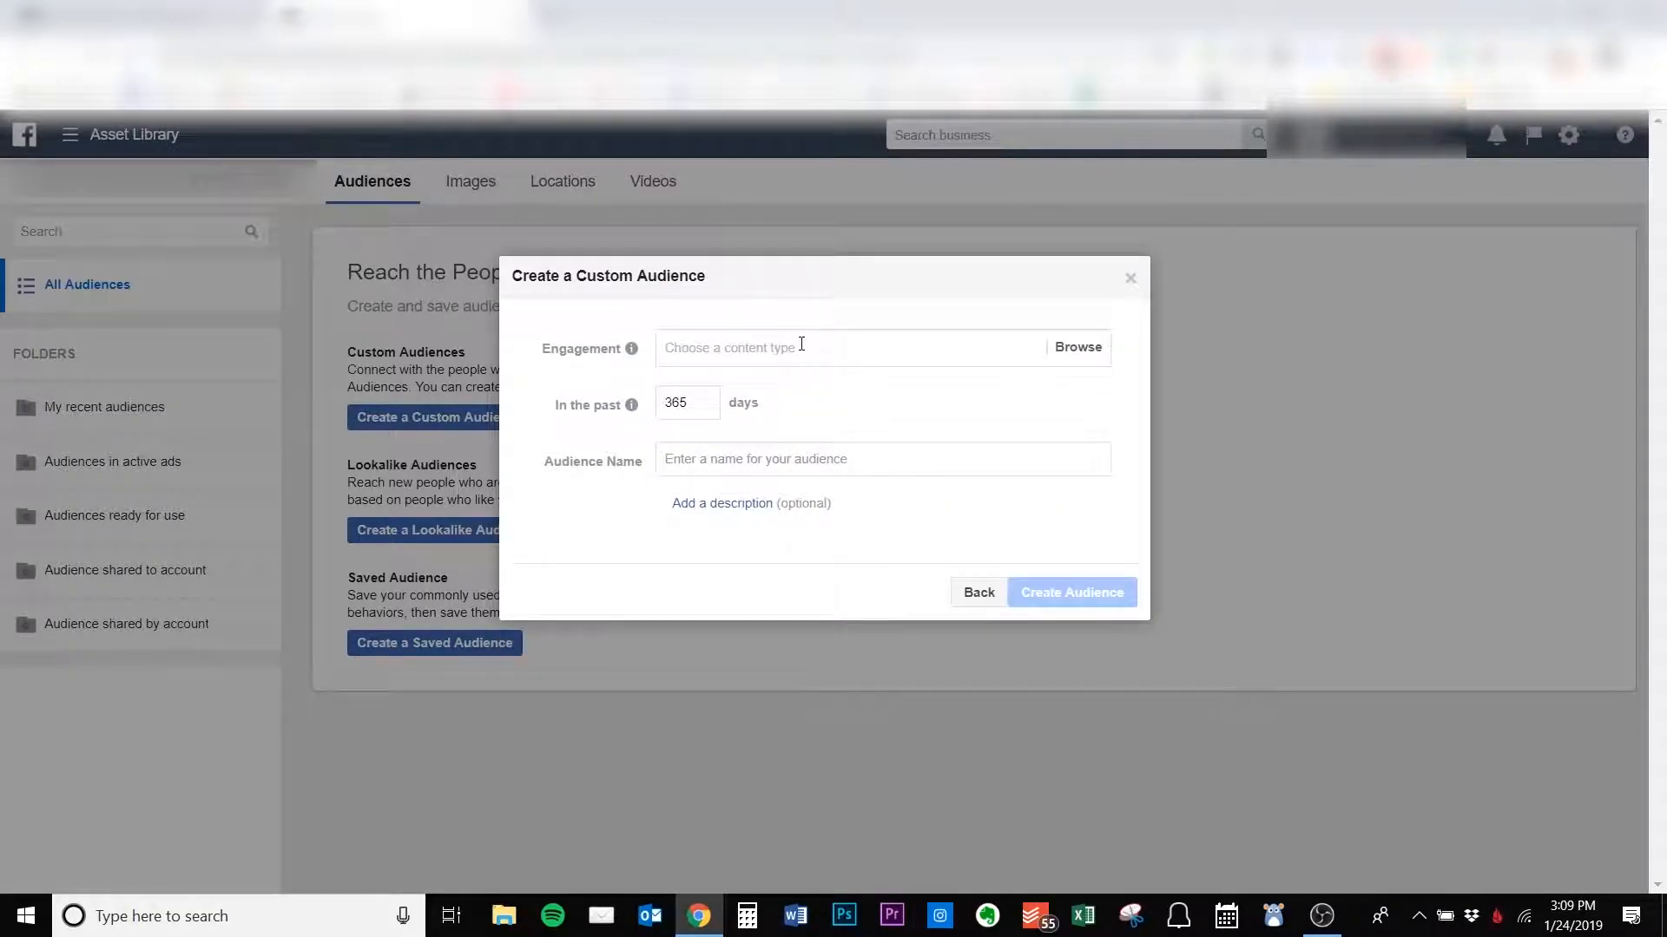
# Set the audience period to the past 60 days and target people who have watched 50% of your video.
pyautogui.moveTo(690, 407); pyautogui.dragTo(653, 412)
pyautogui.write('60')
pyautogui.click(1064, 350)
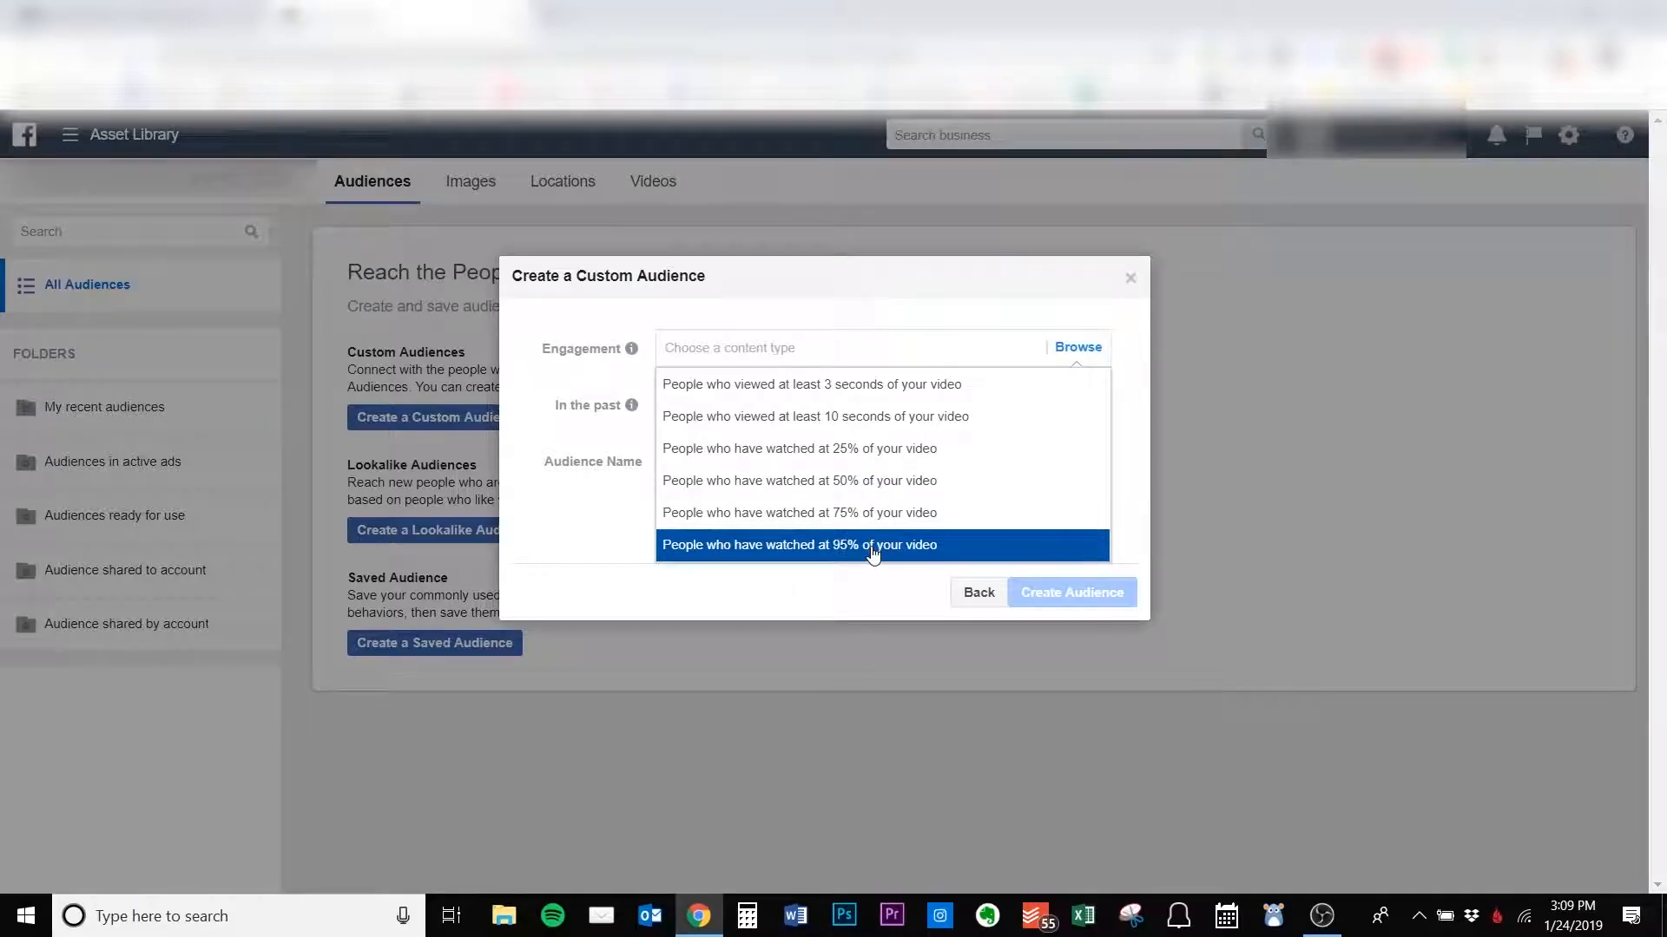
pyautogui.click(912, 491)
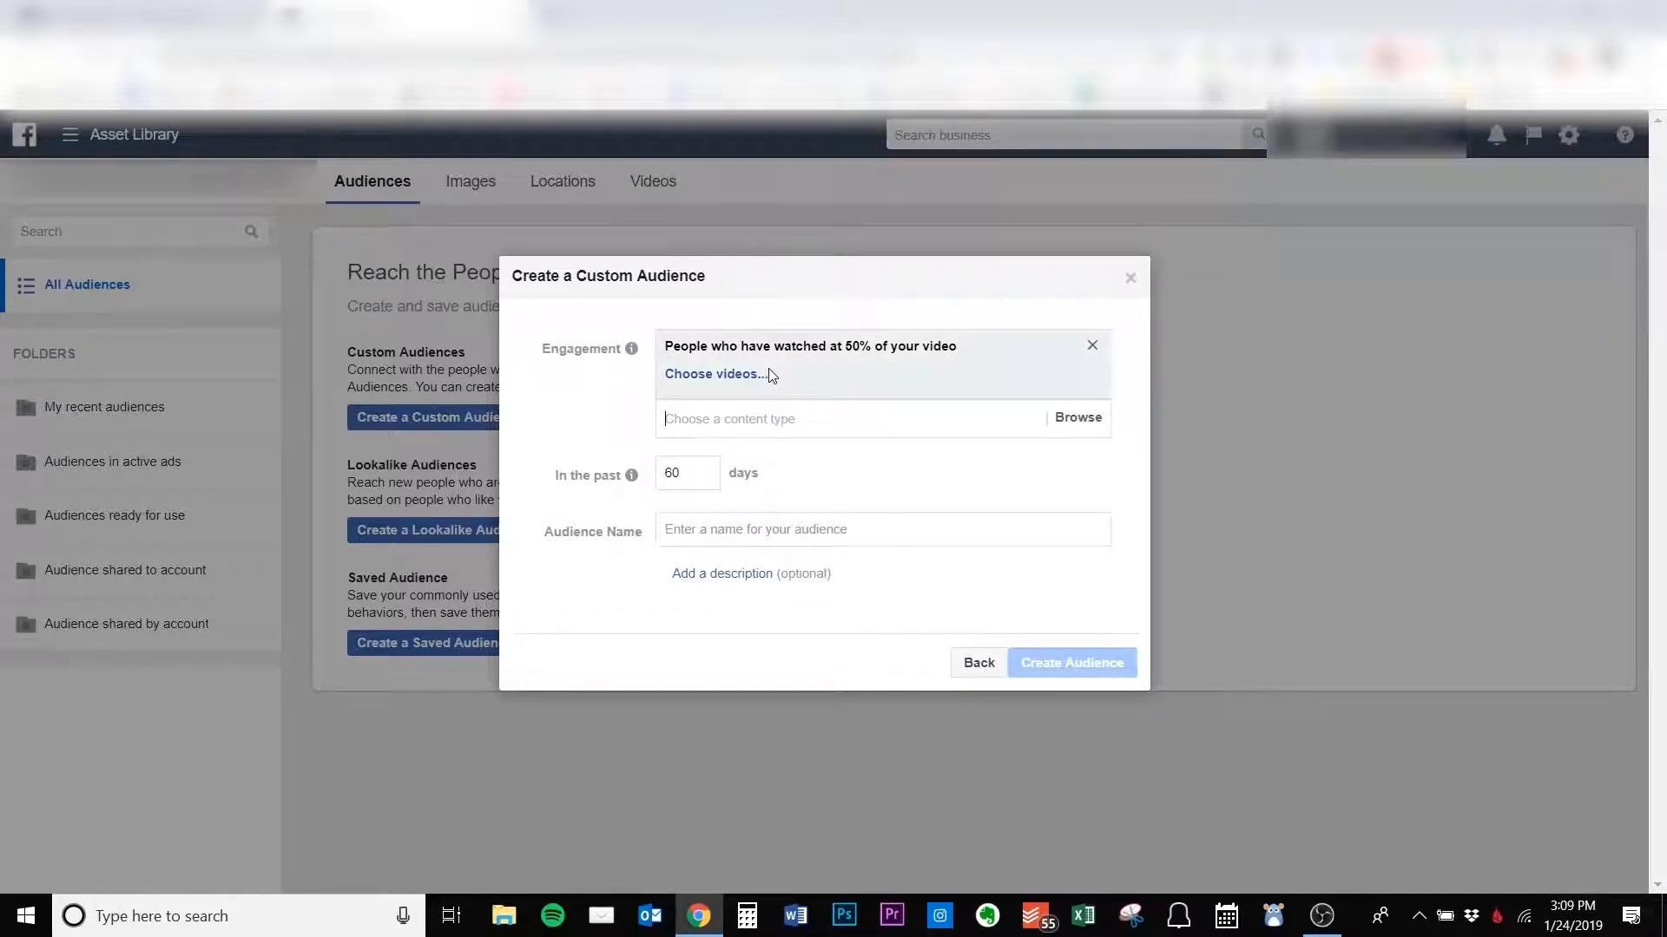
# Select the 15:49 Facebook Ad Mastery video from The Credit Agents page as the engagement source.
pyautogui.click(745, 375)
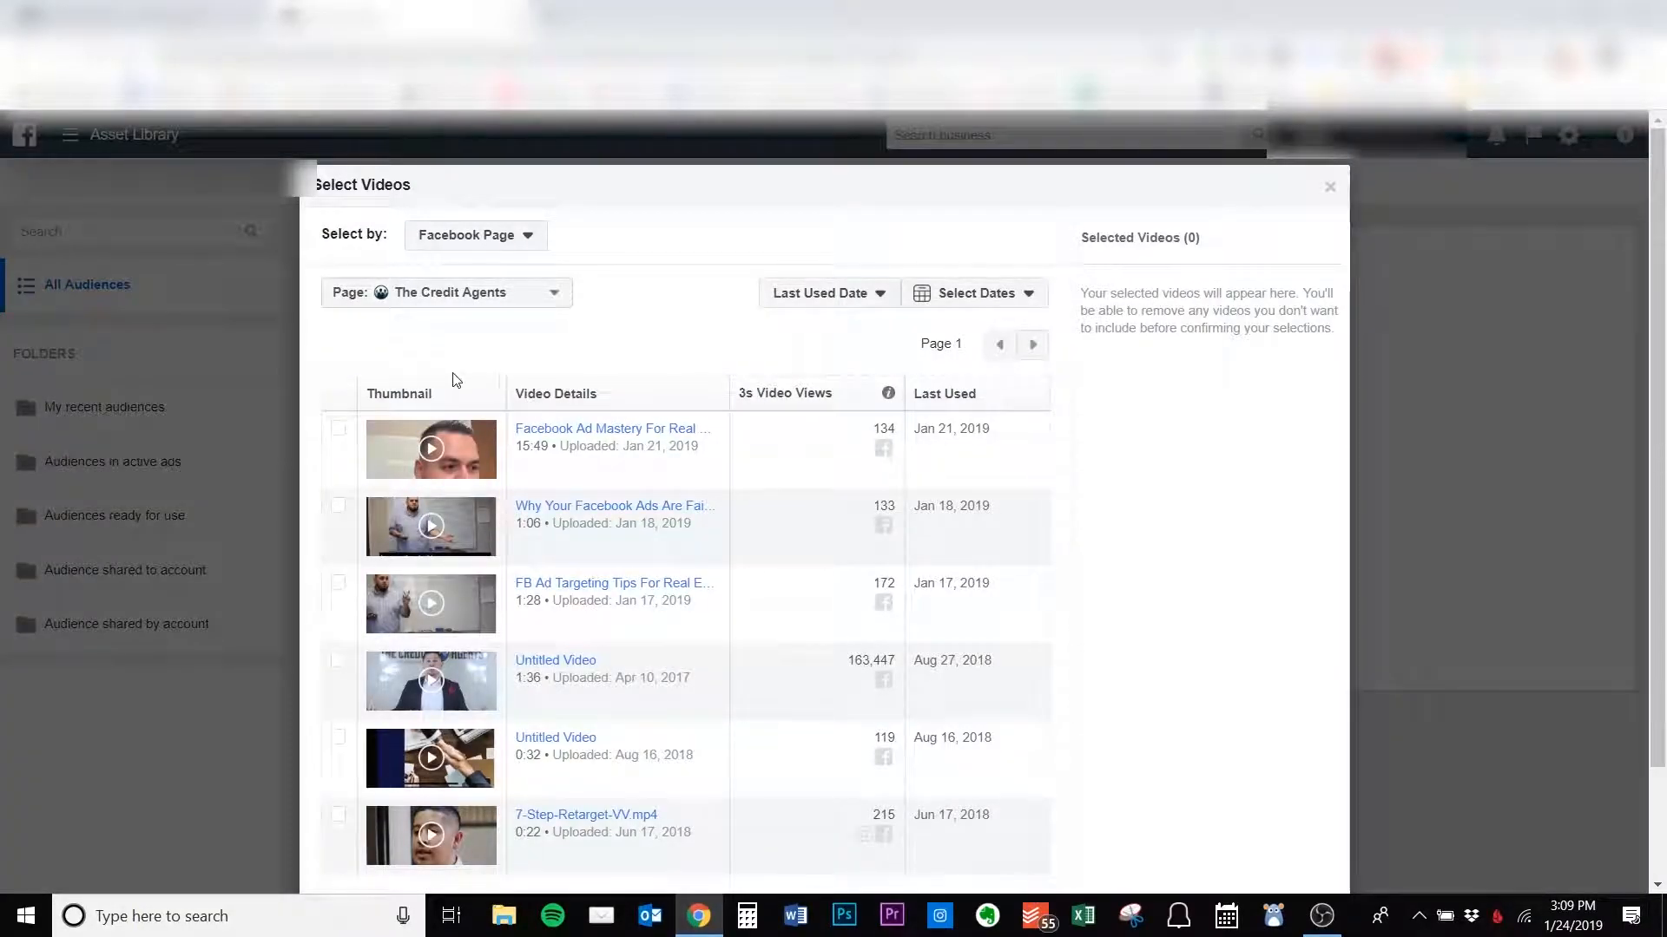
pyautogui.click(338, 429)
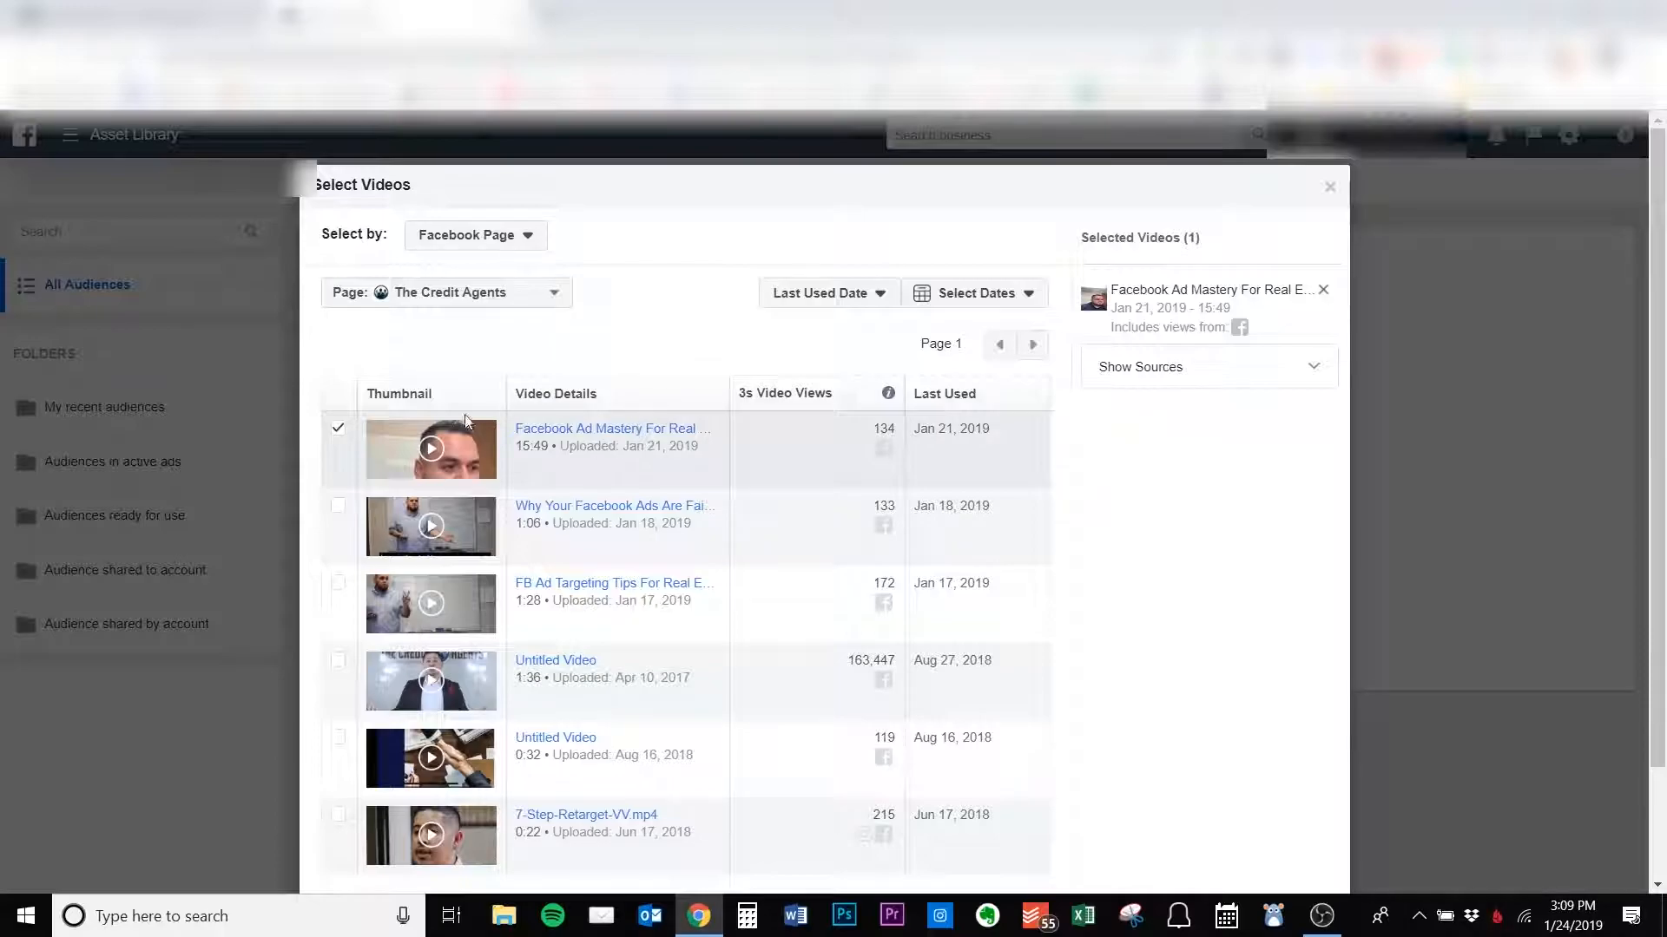
pyautogui.scroll(-2, 1629, 577)
pyautogui.click(1297, 823)
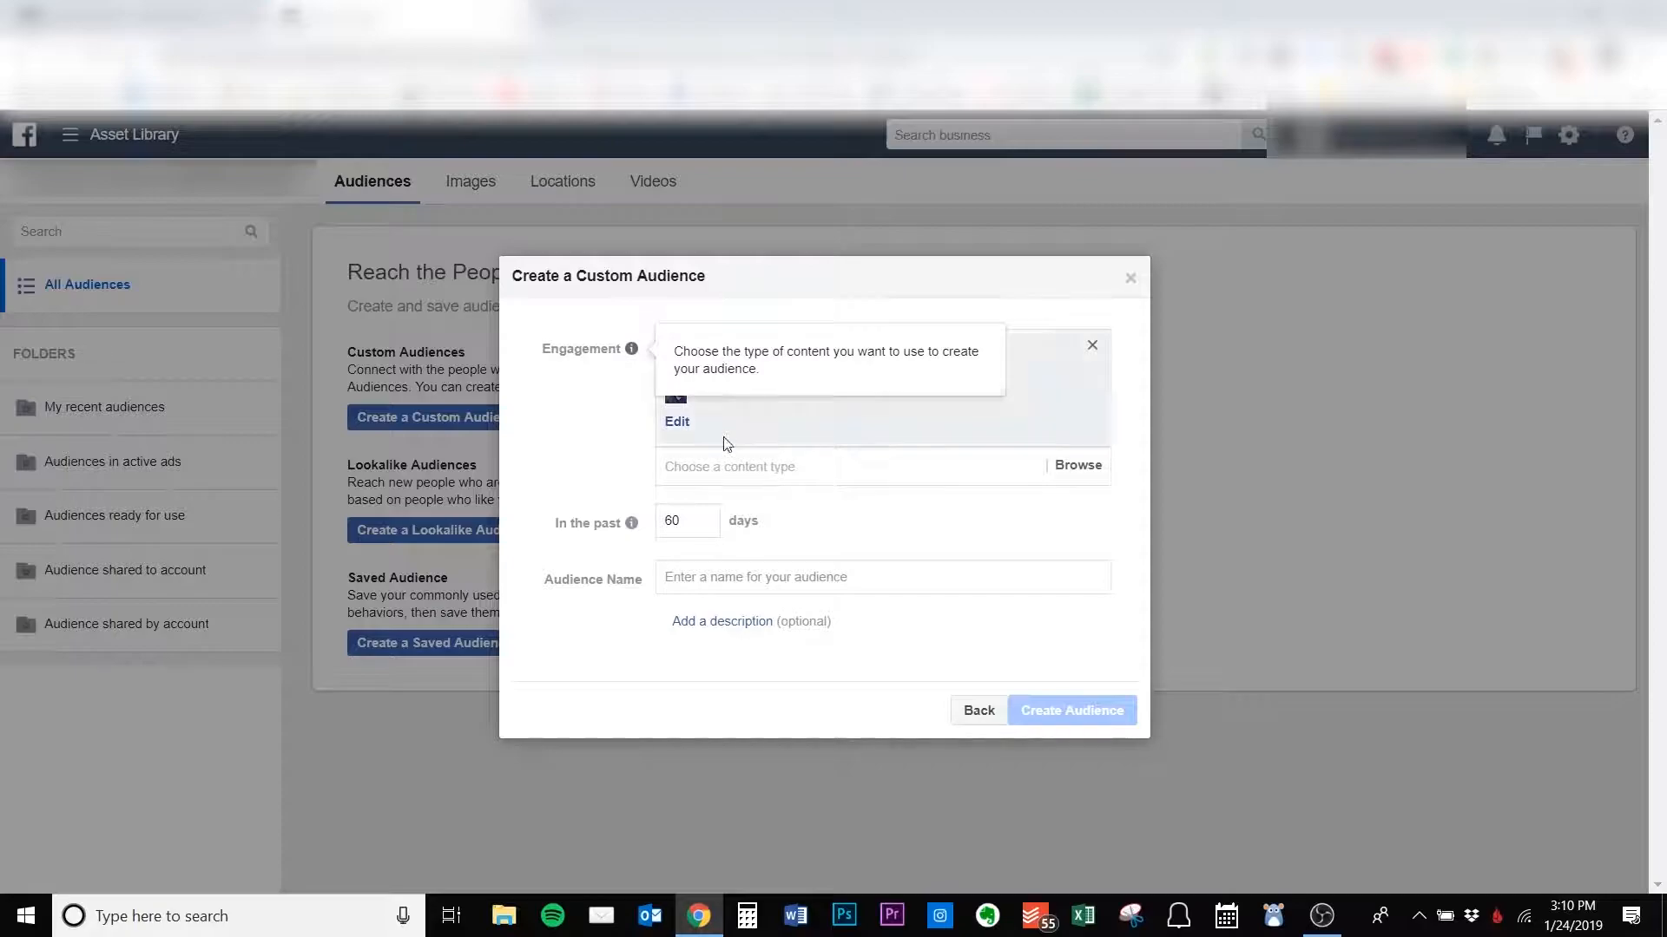
# Create the audience as "Facebook Live Video - Training" with the description "People that watched the FB live training on video views.".
pyautogui.click(772, 582)
pyautogui.write('Facebook Live Video - Training')
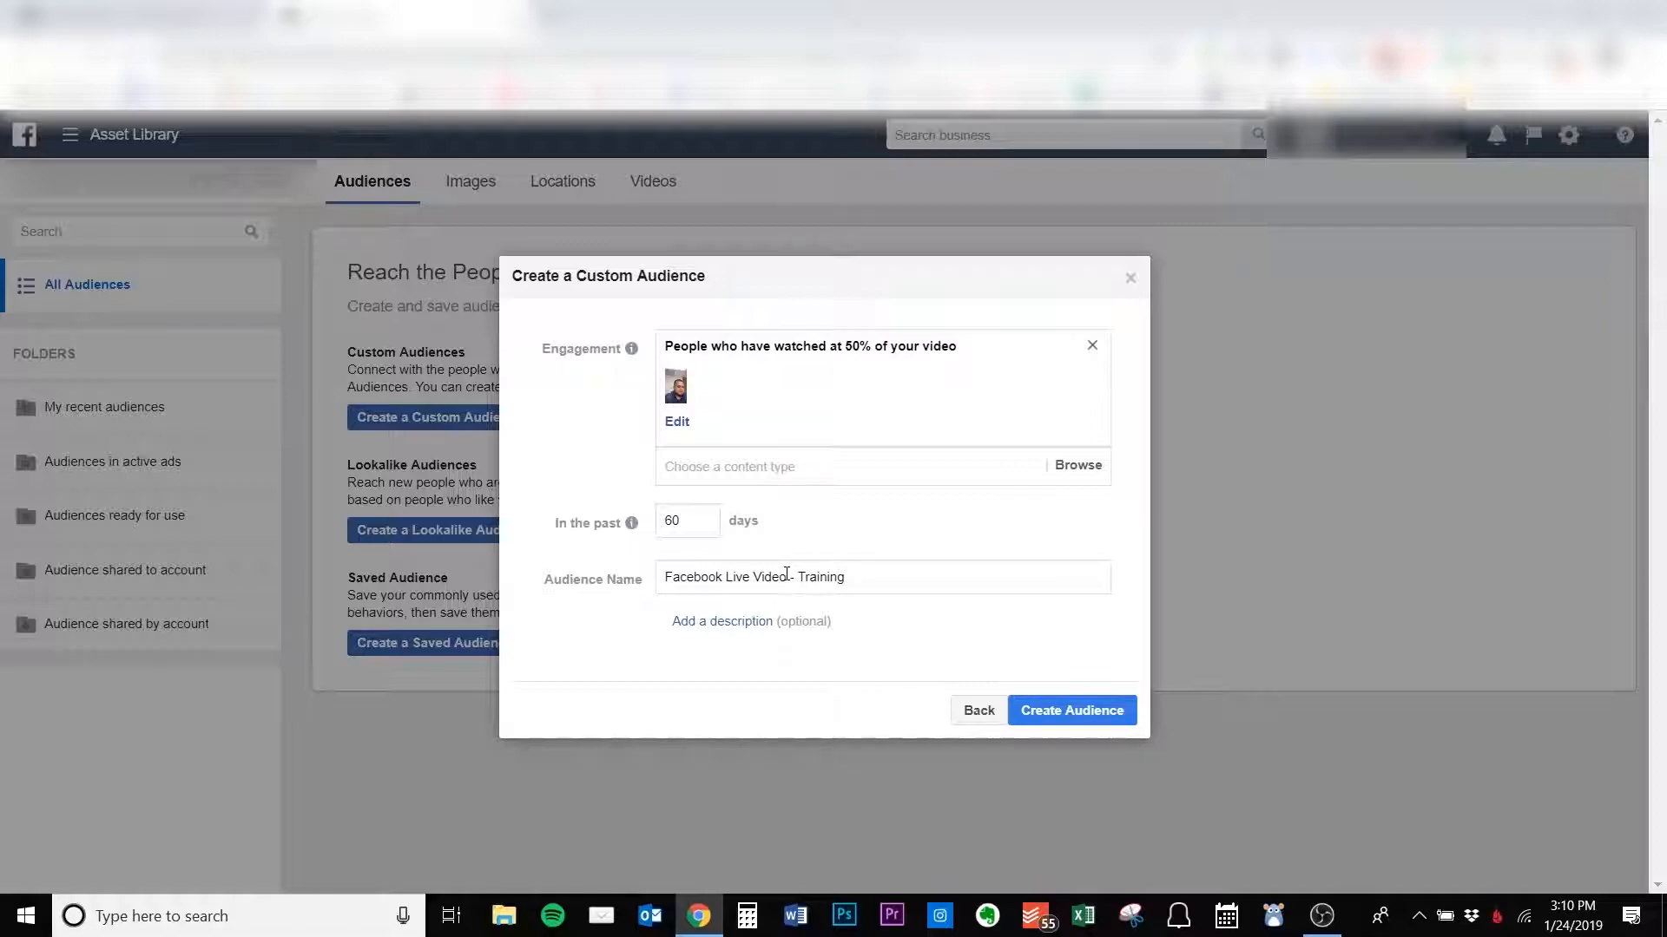
pyautogui.click(720, 622)
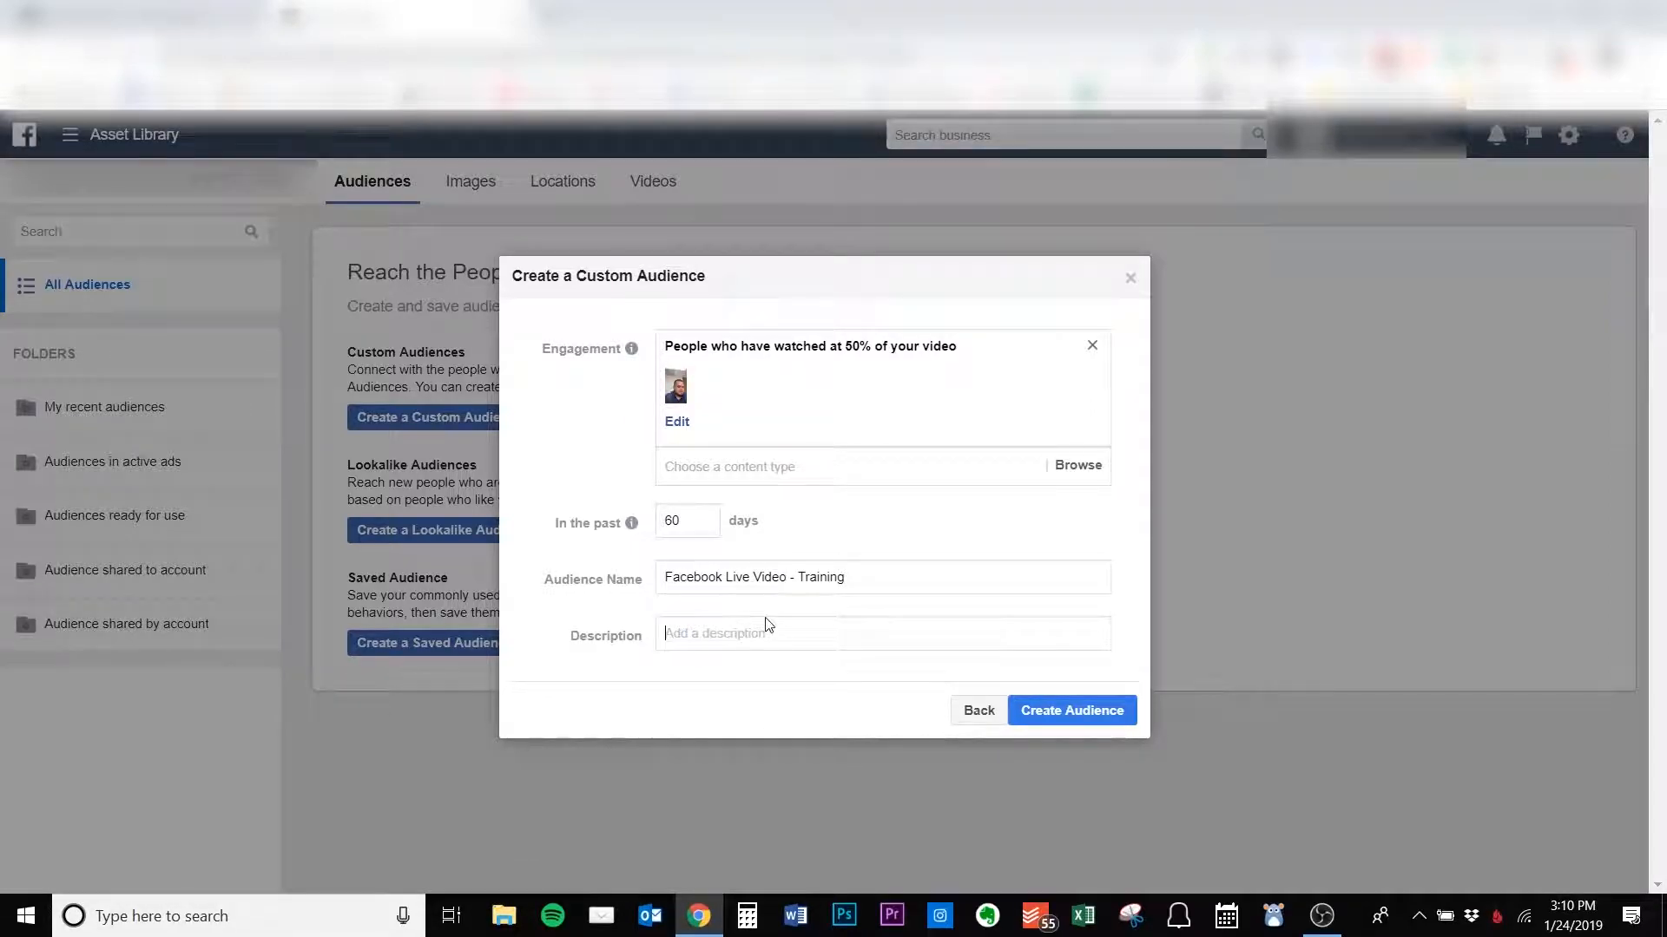
pyautogui.write('Peo')
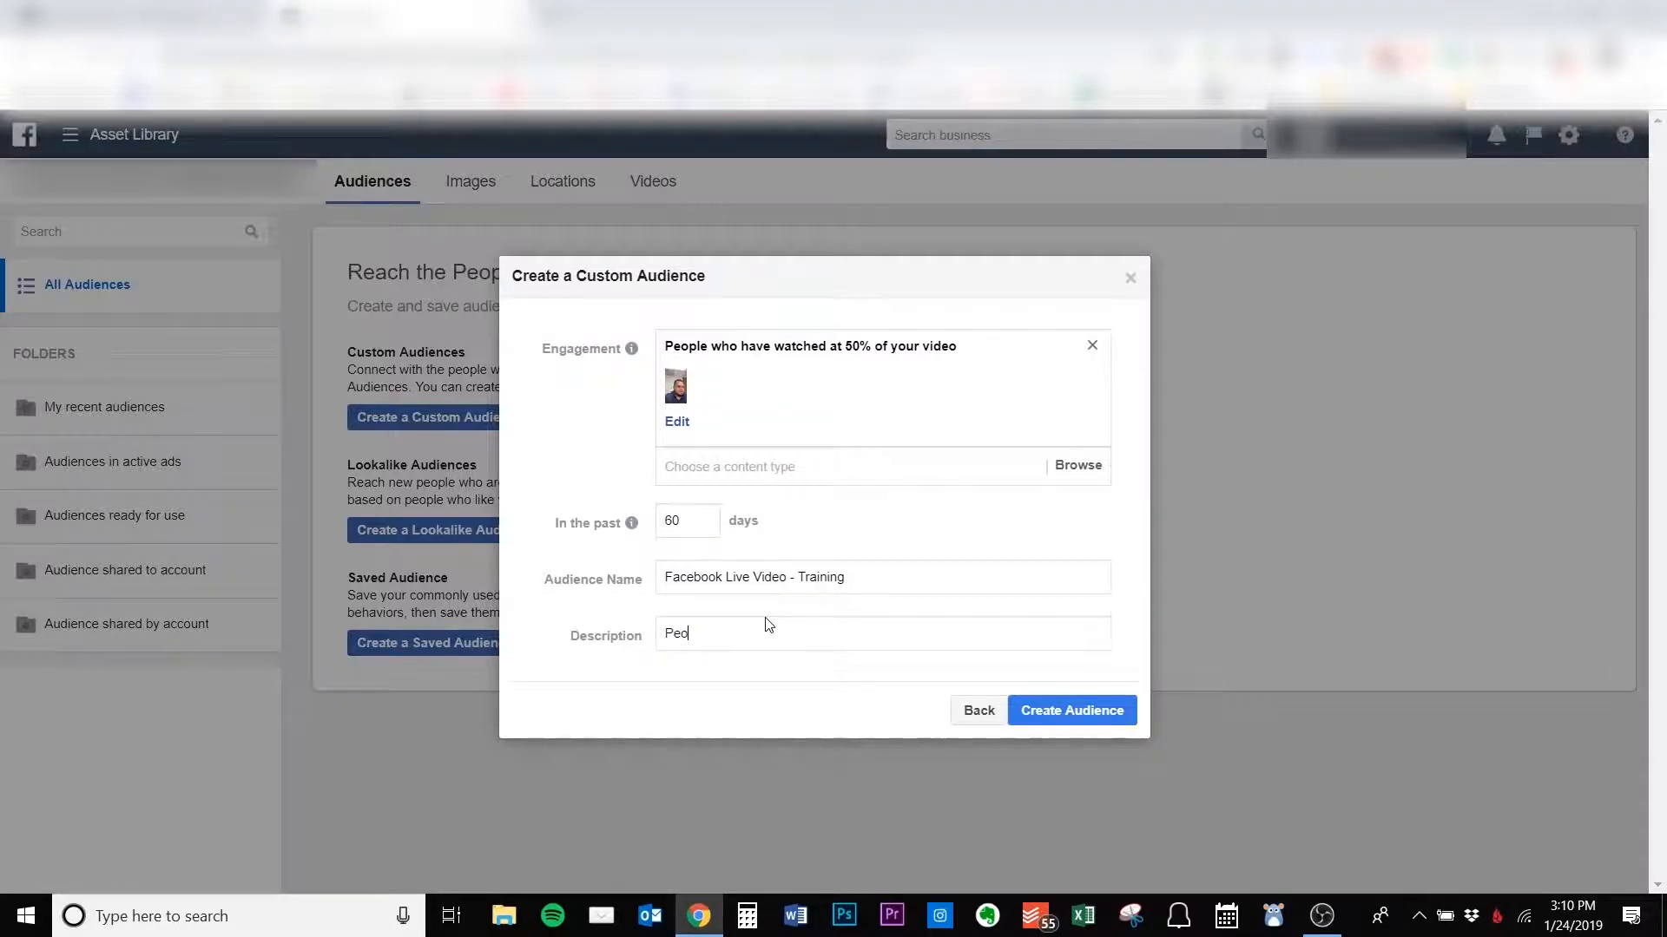
pyautogui.write('ple that watched the')
pyautogui.press('BackSpace')
pyautogui.press('BackSpace')
pyautogui.press('BackSpace')
pyautogui.write('FB live training on vi')
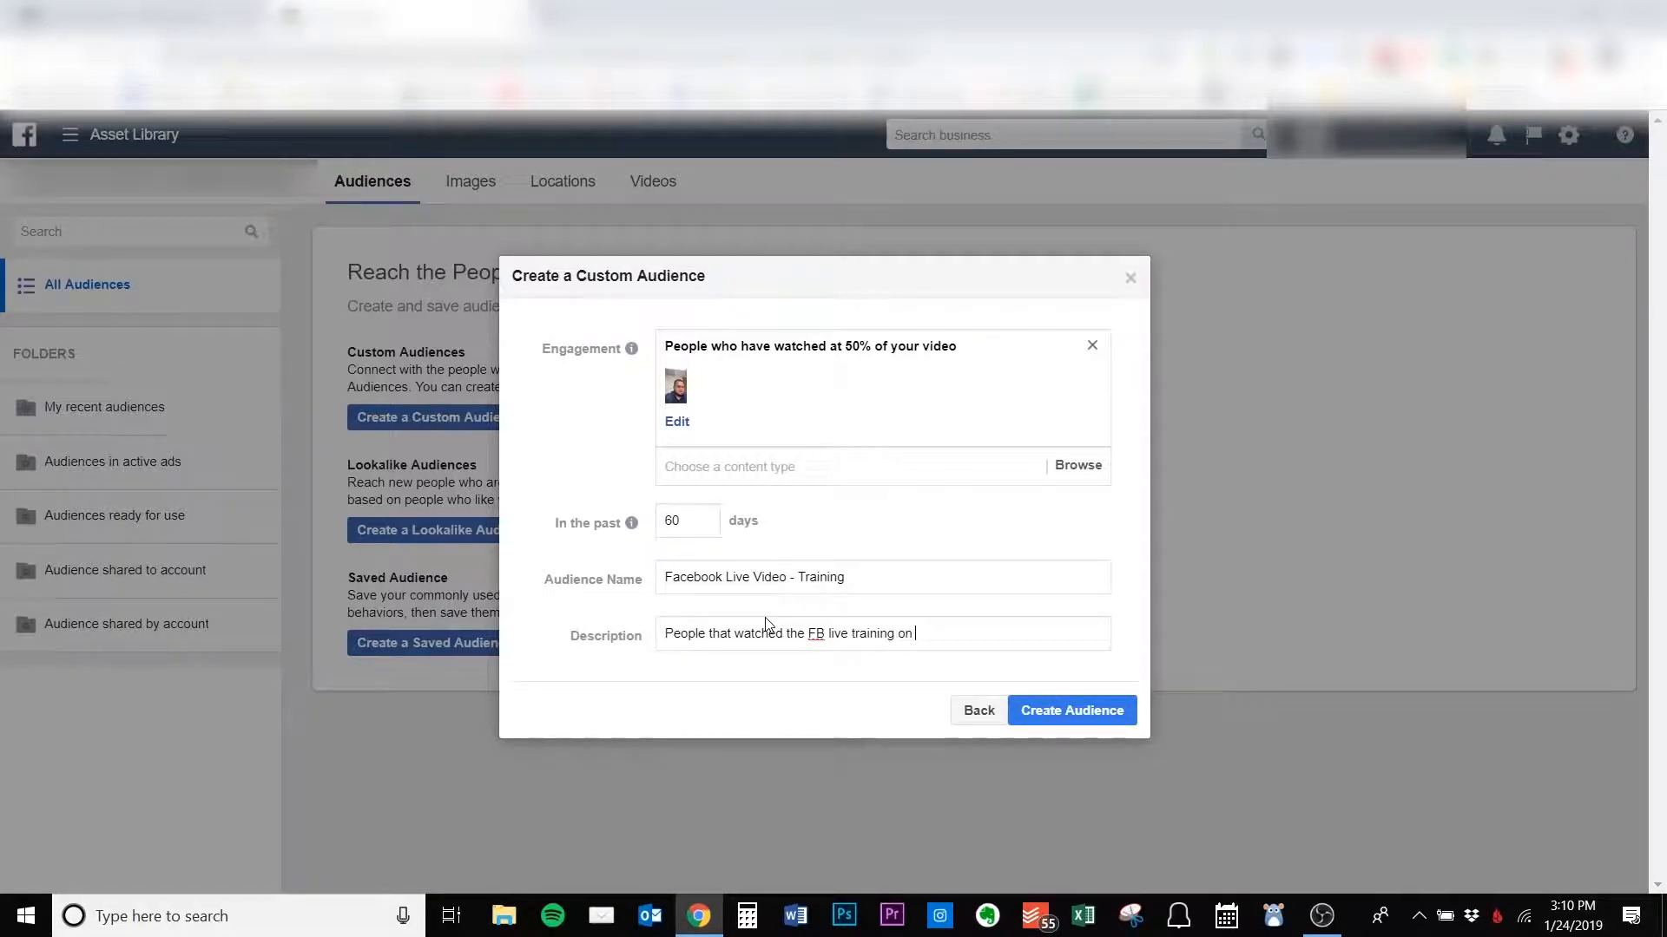
pyautogui.write('deo views')
pyautogui.click(1064, 719)
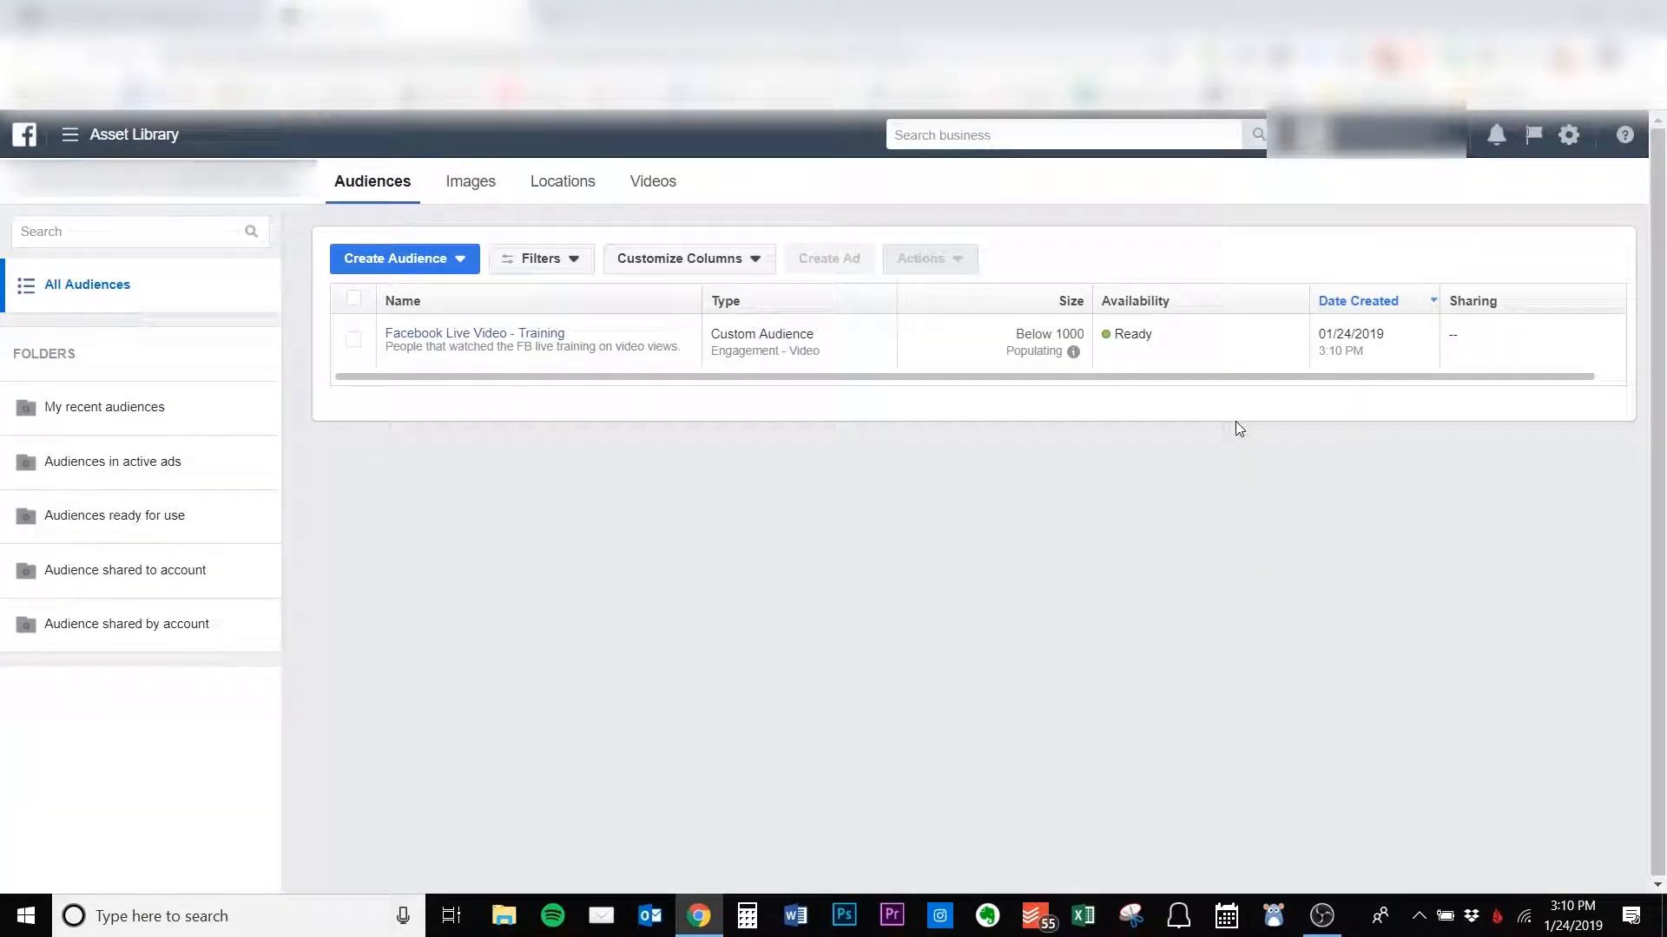
pyautogui.moveTo(1055, 355)
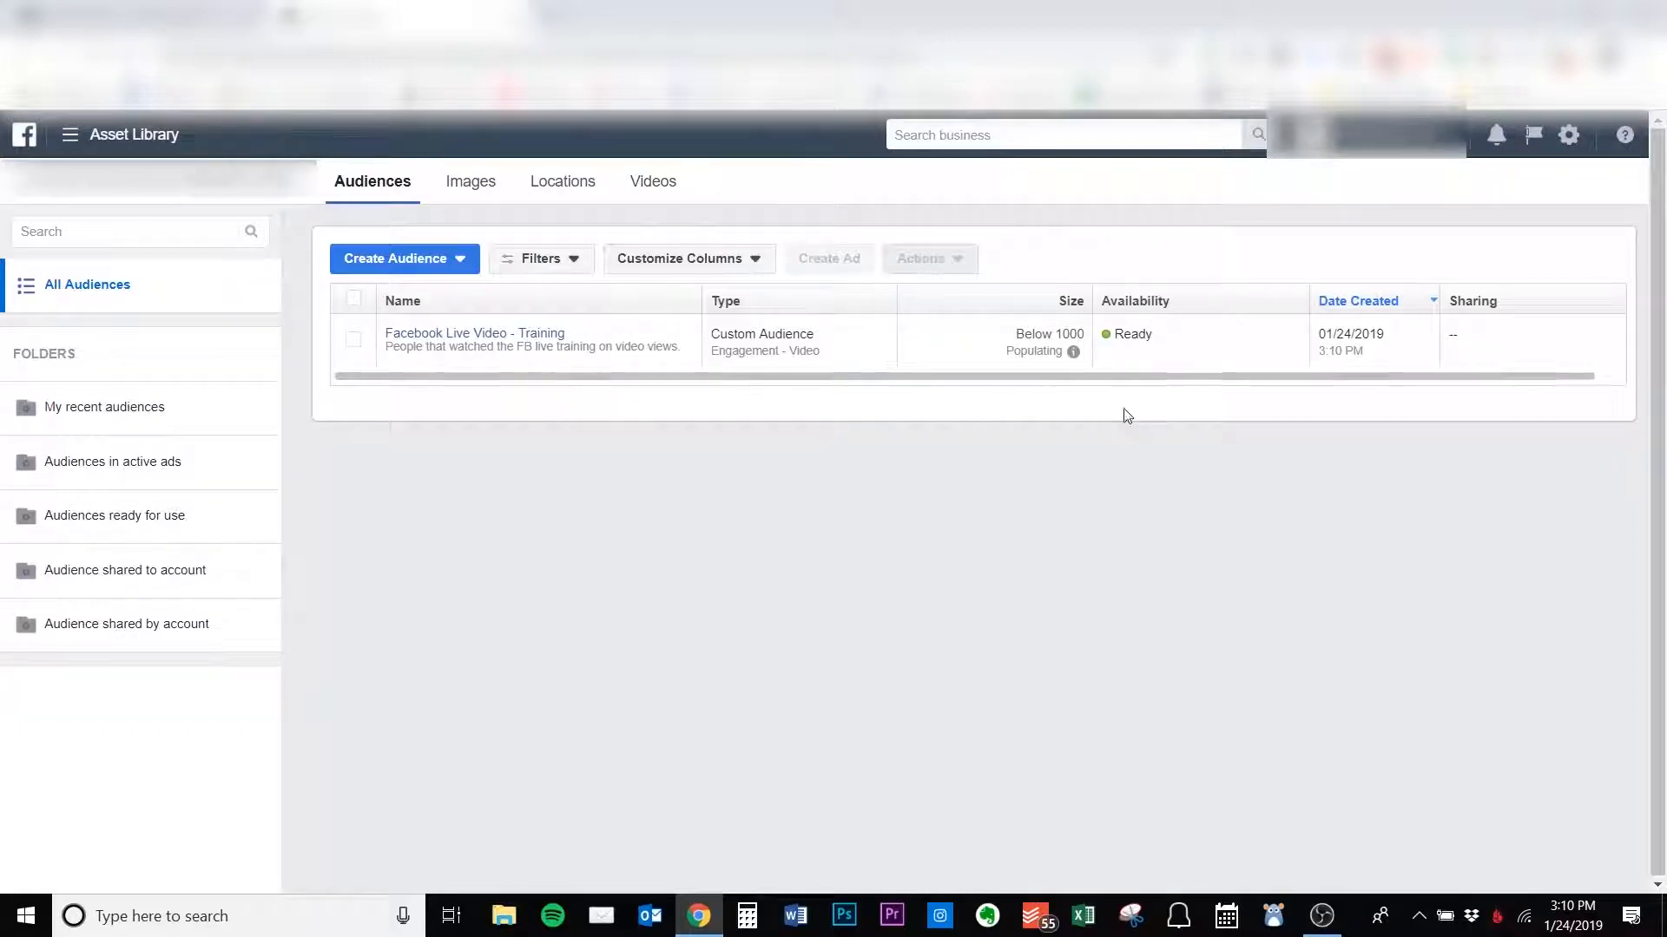
pyautogui.click(452, 261)
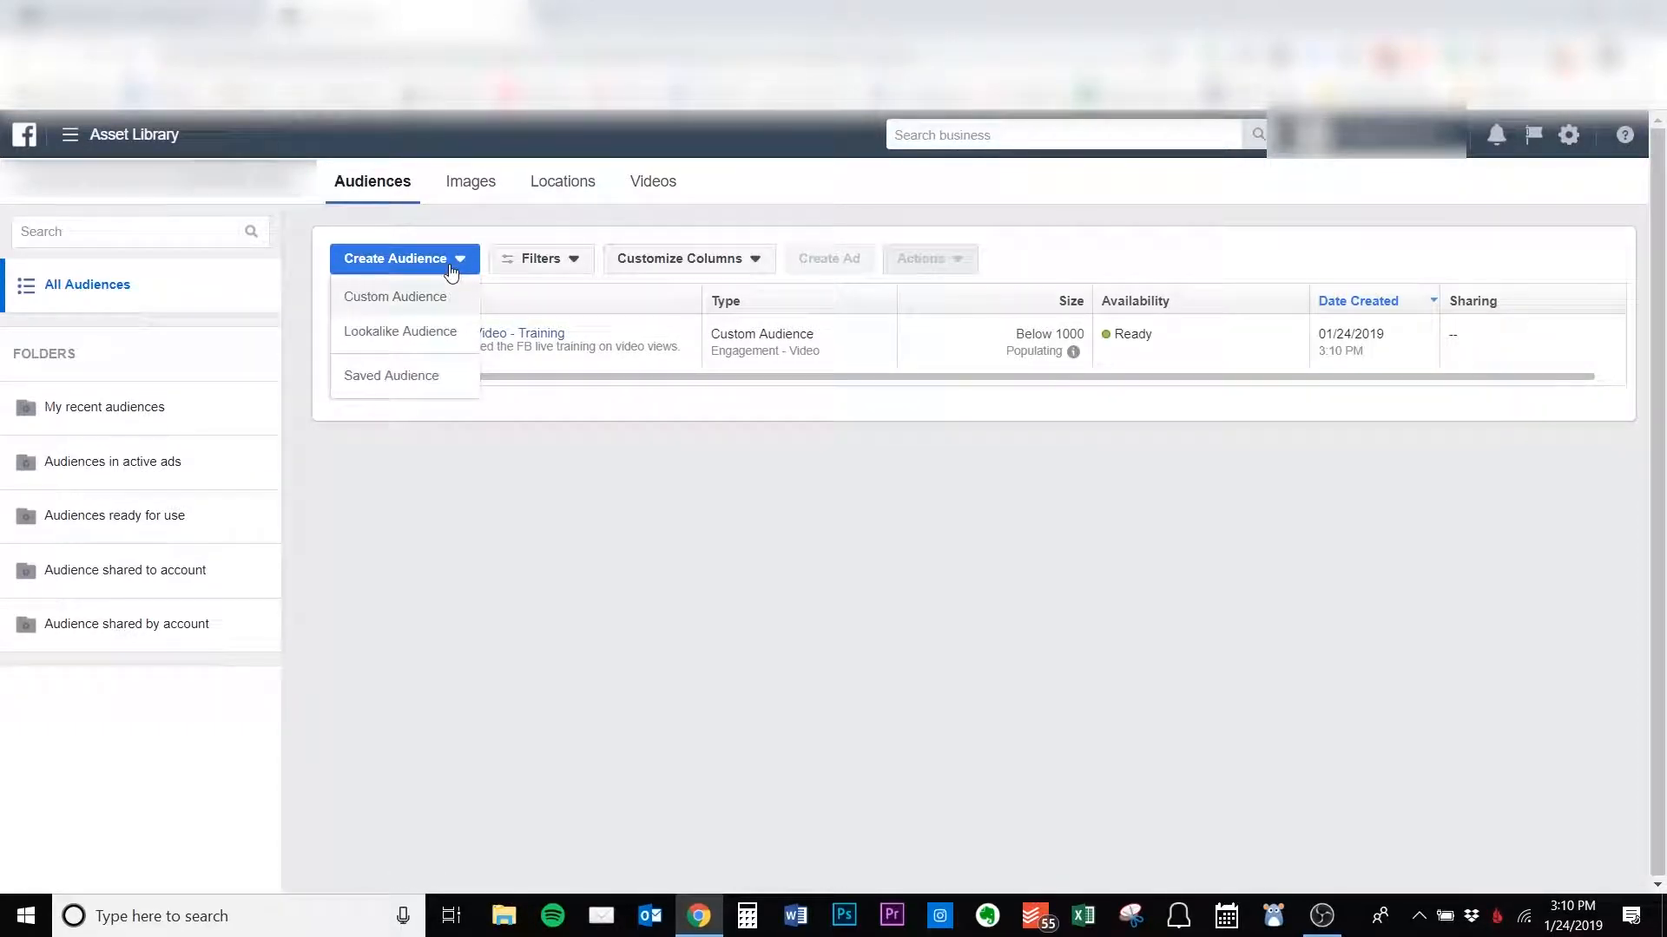
pyautogui.click(978, 586)
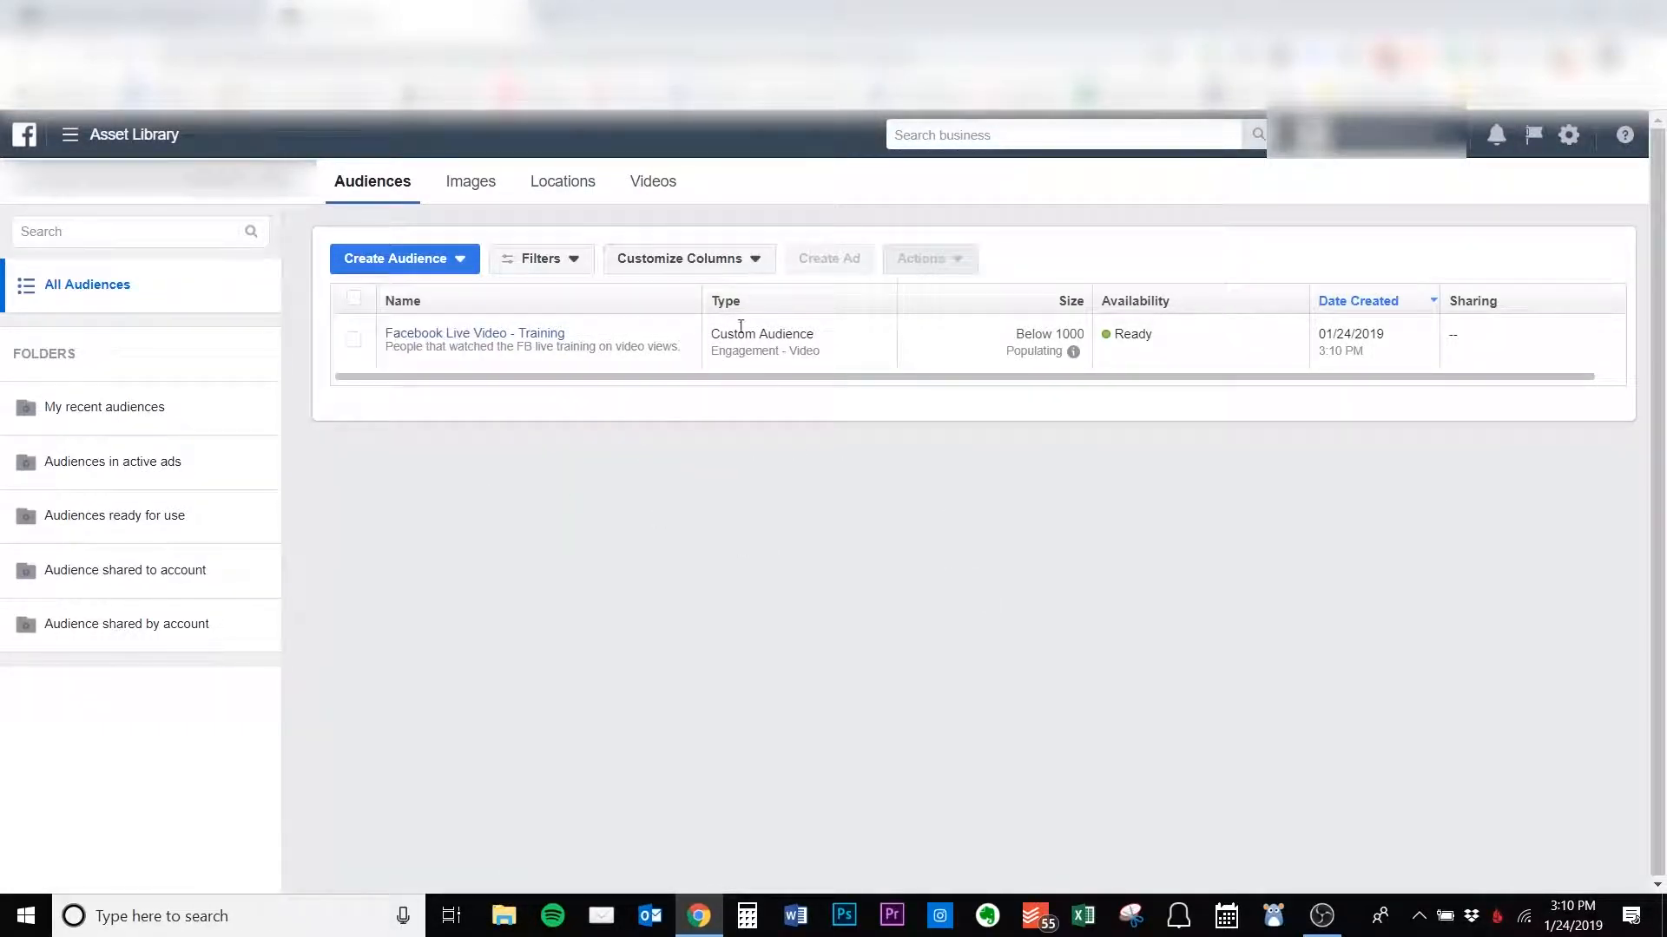
pyautogui.click(457, 263)
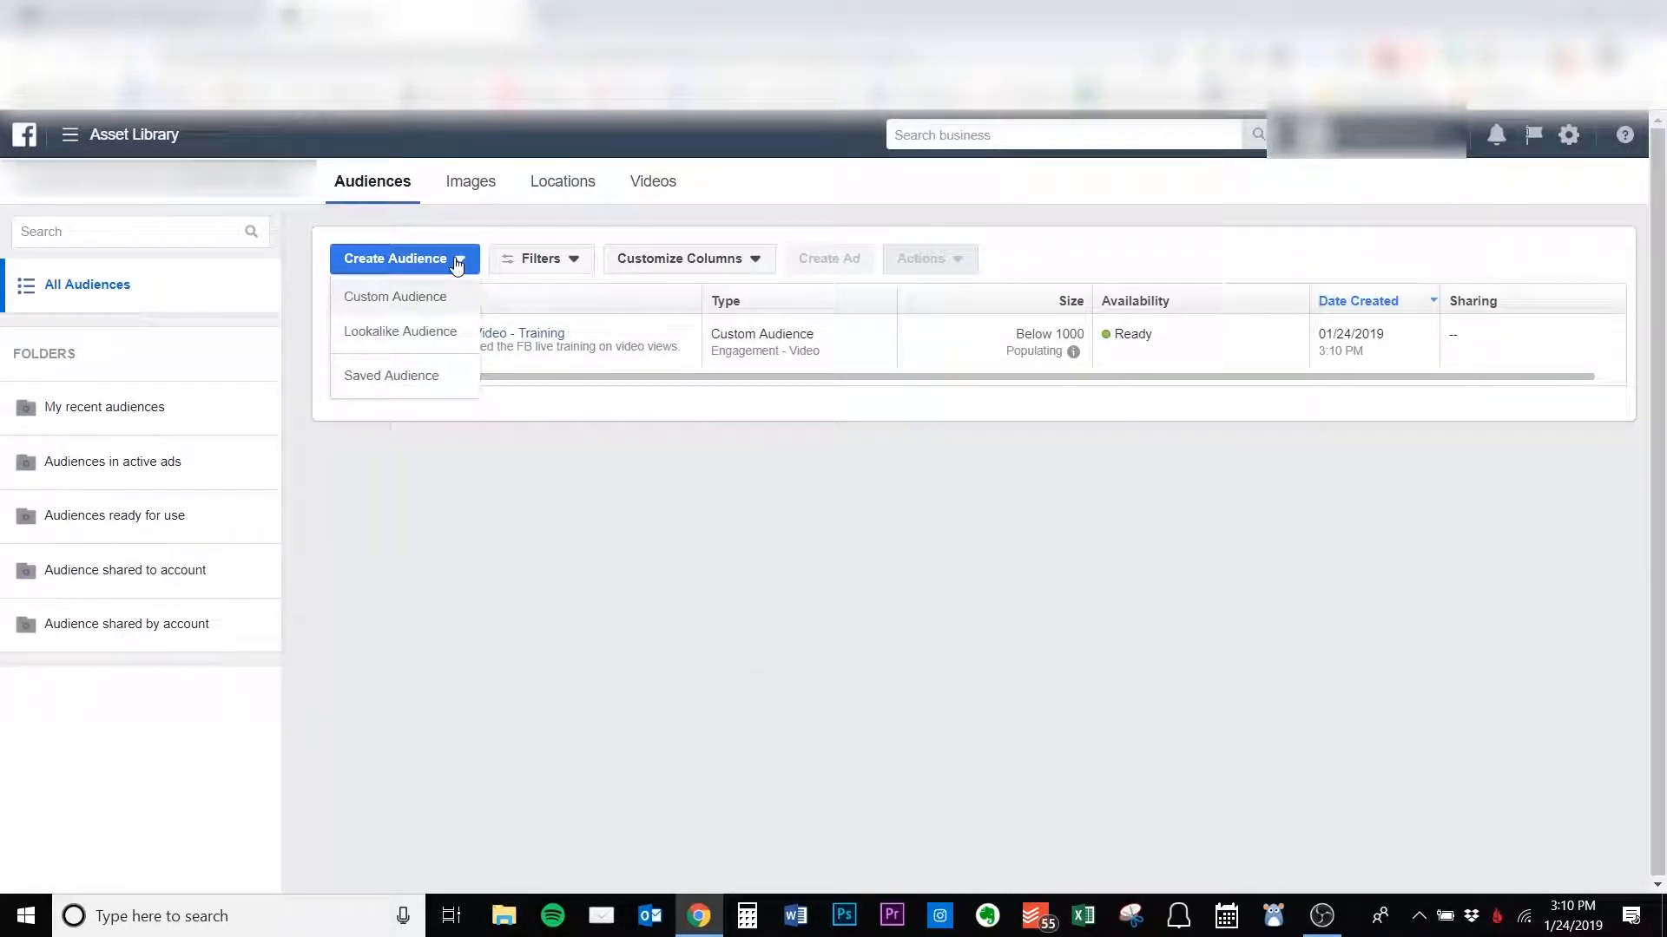
pyautogui.click(852, 566)
pyautogui.moveTo(623, 389)
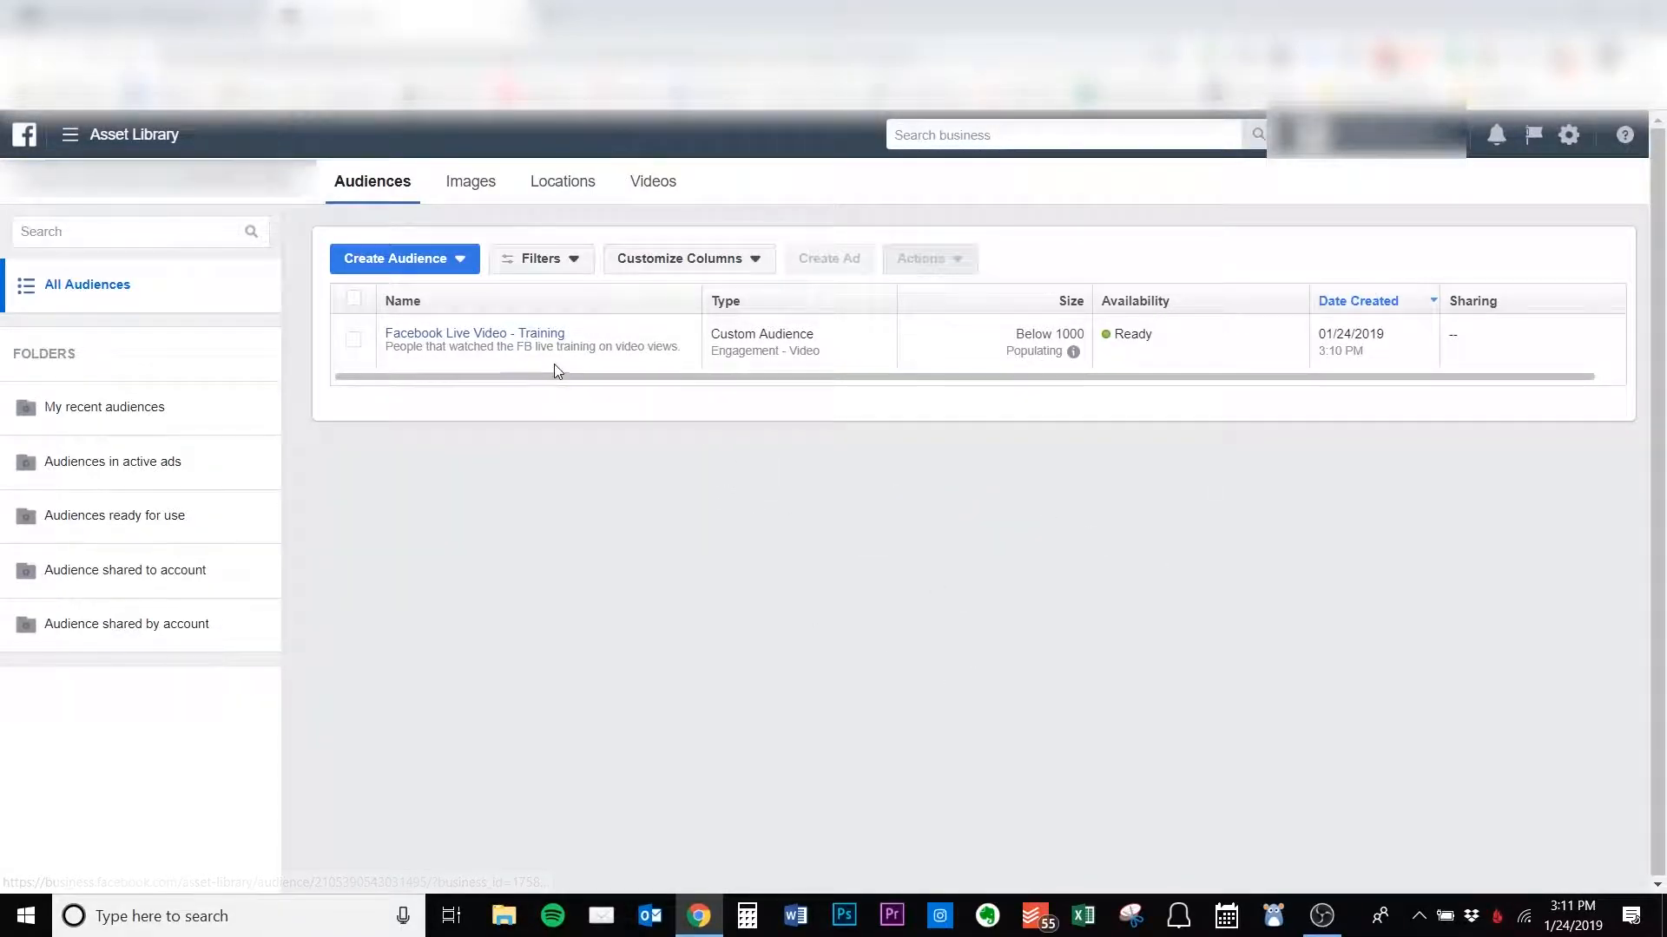
# Start another custom audience based on website traffic, covering all website visitors in the past 60 days.
pyautogui.click(454, 265)
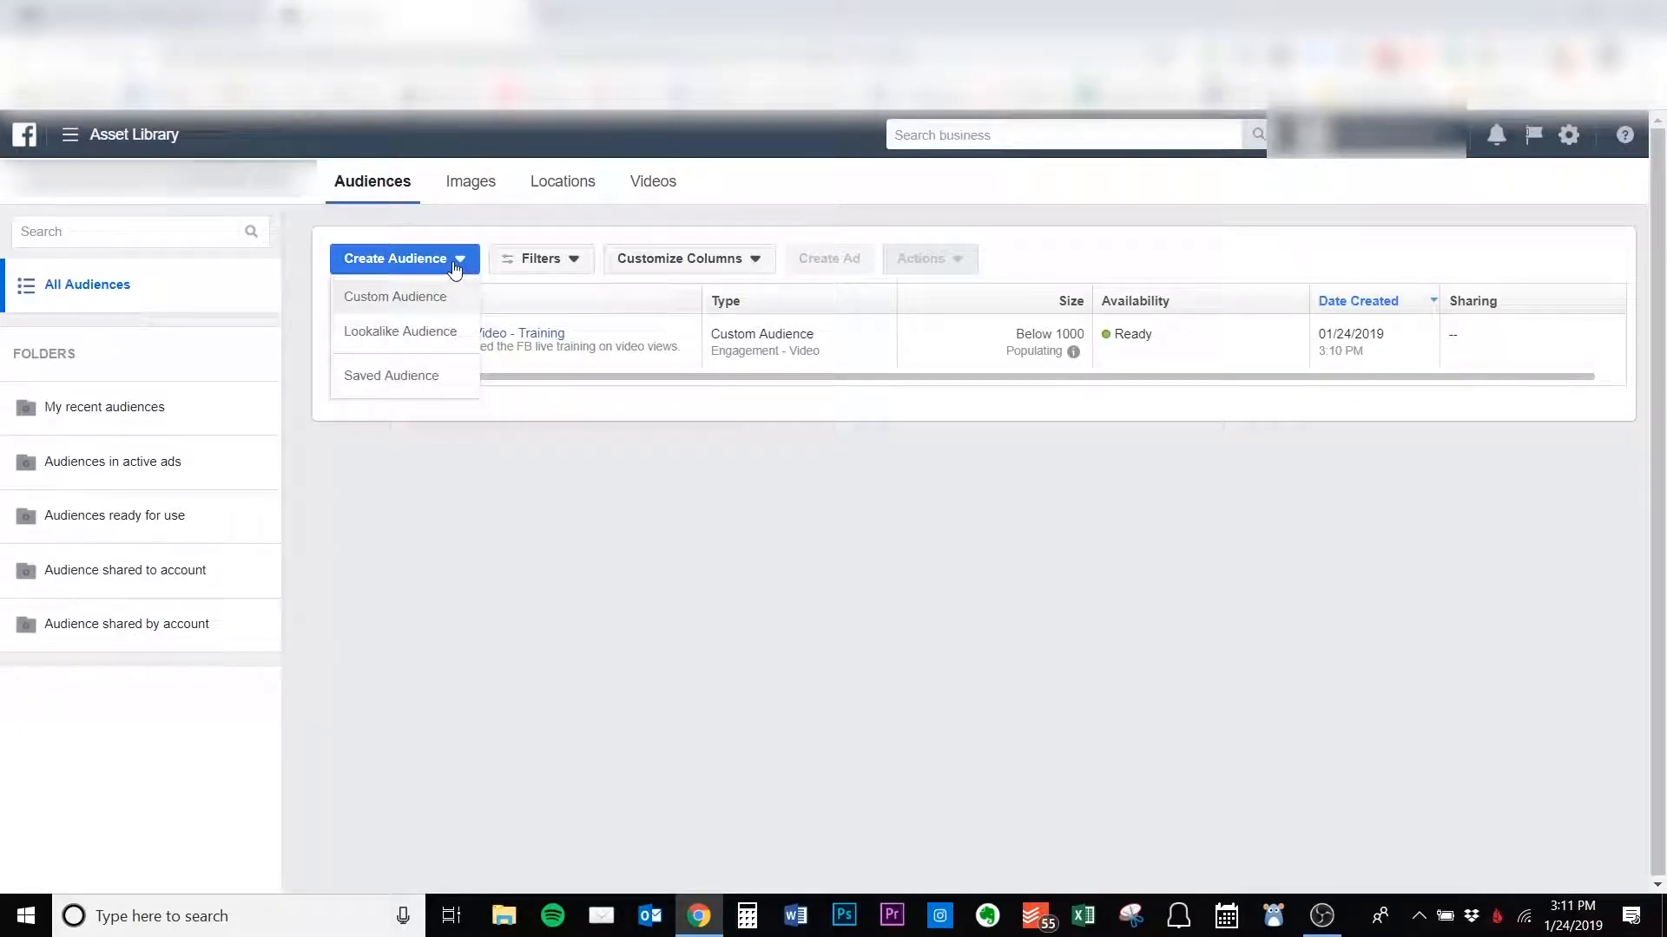
pyautogui.click(412, 299)
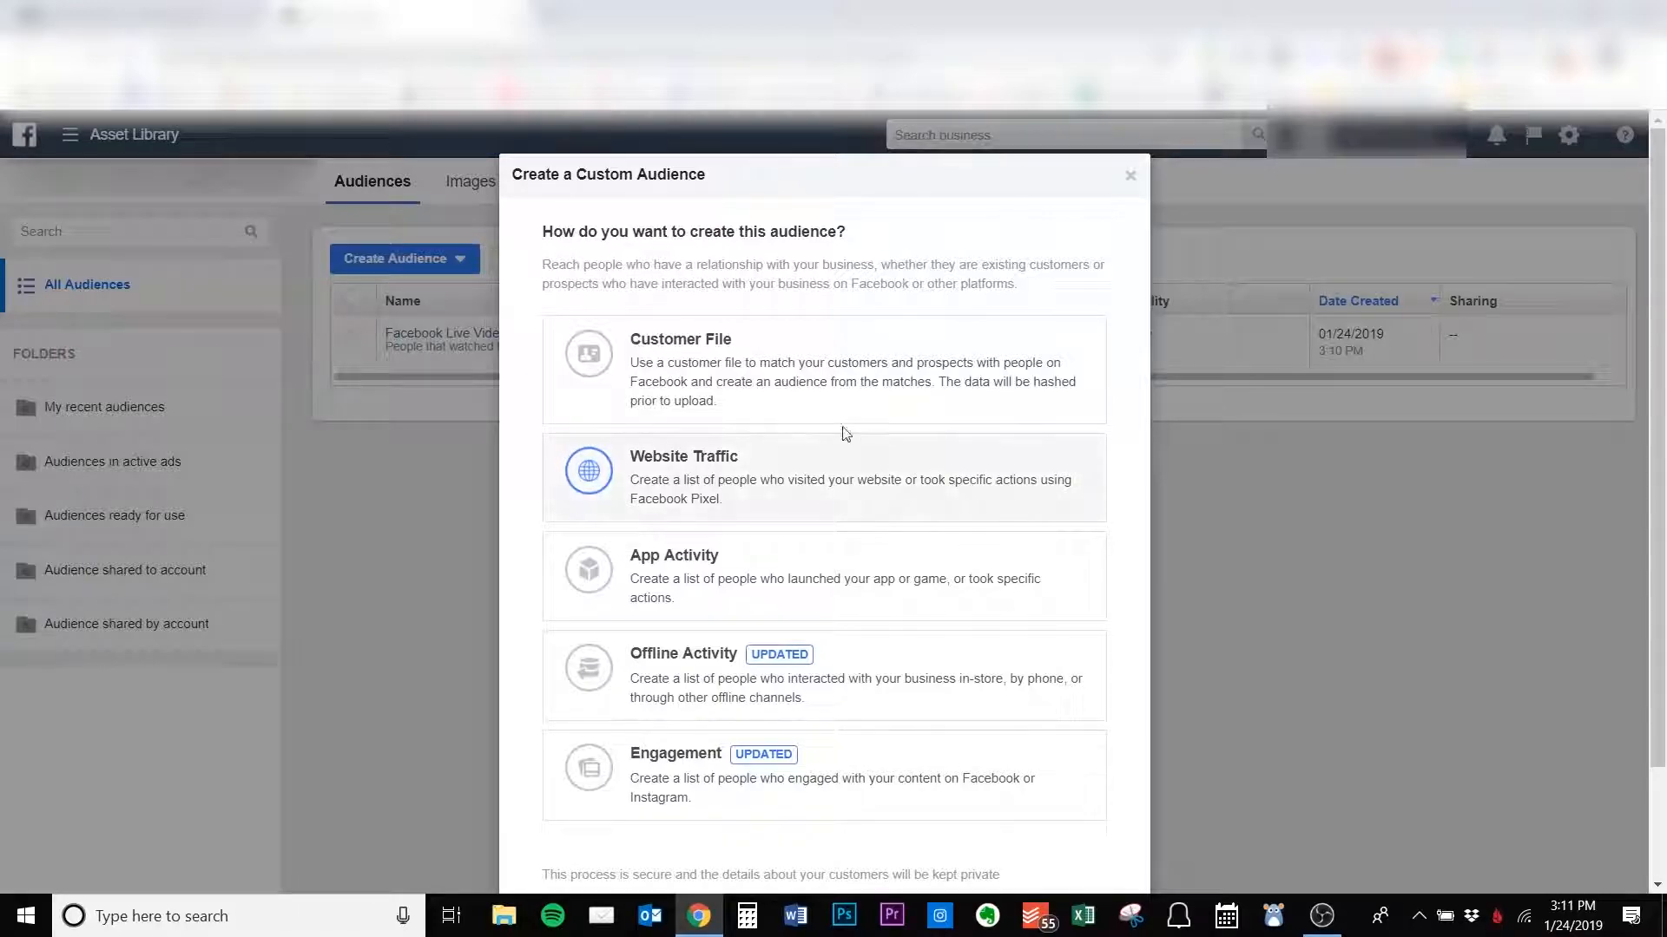
pyautogui.click(796, 493)
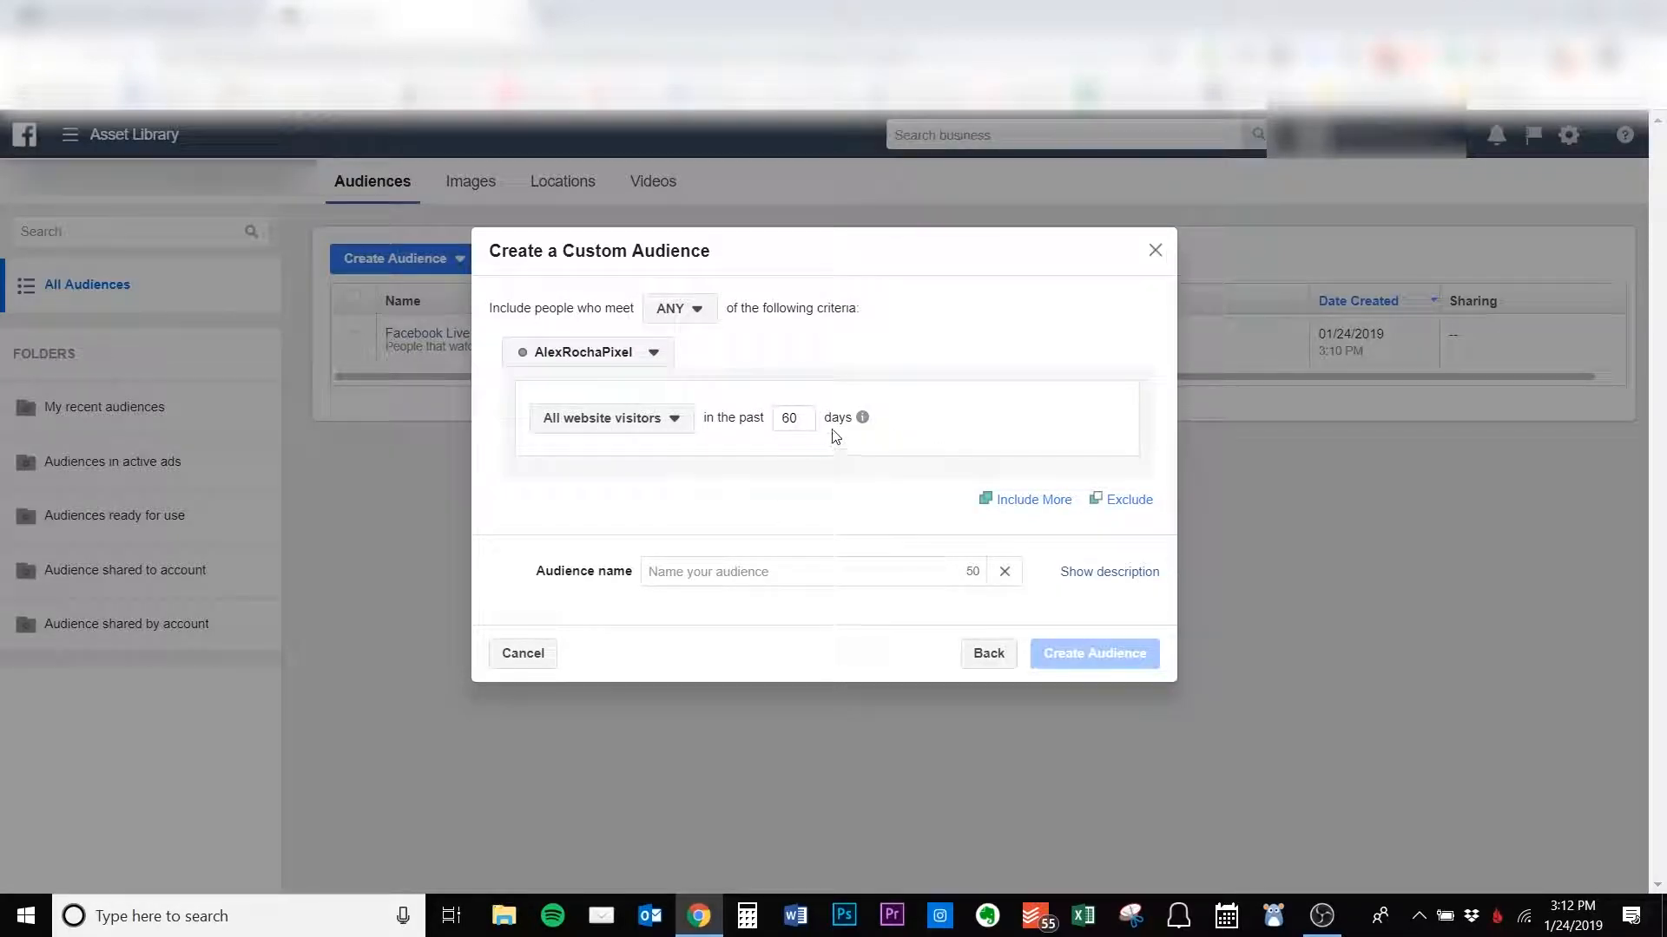
pyautogui.click(1128, 500)
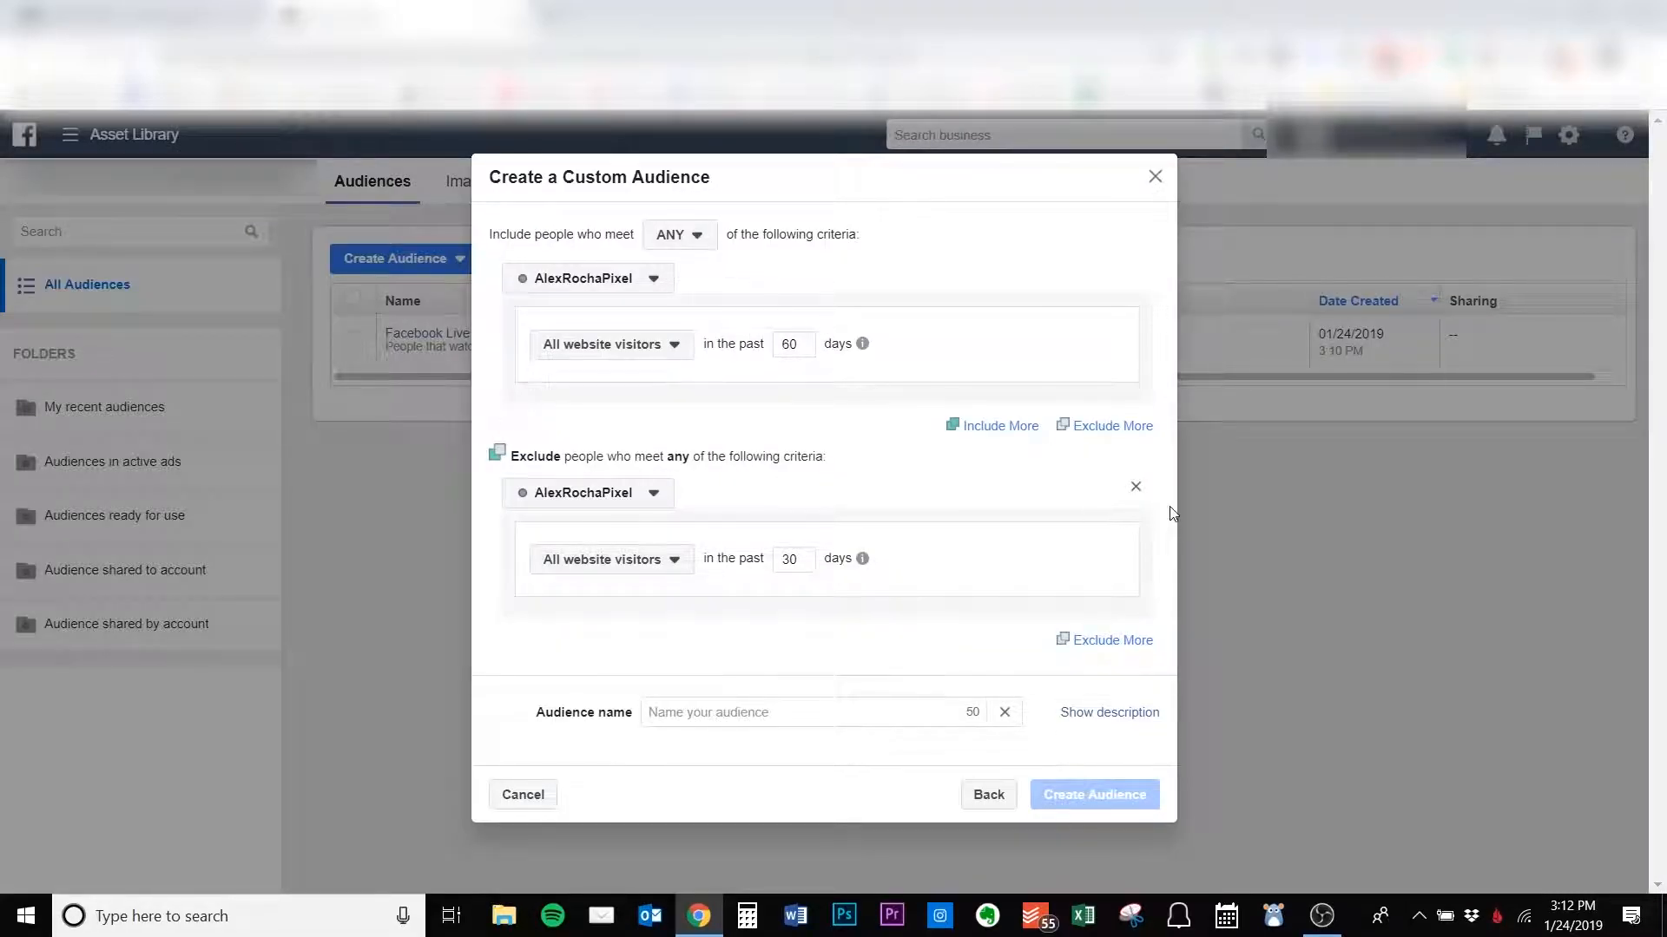
pyautogui.click(1136, 486)
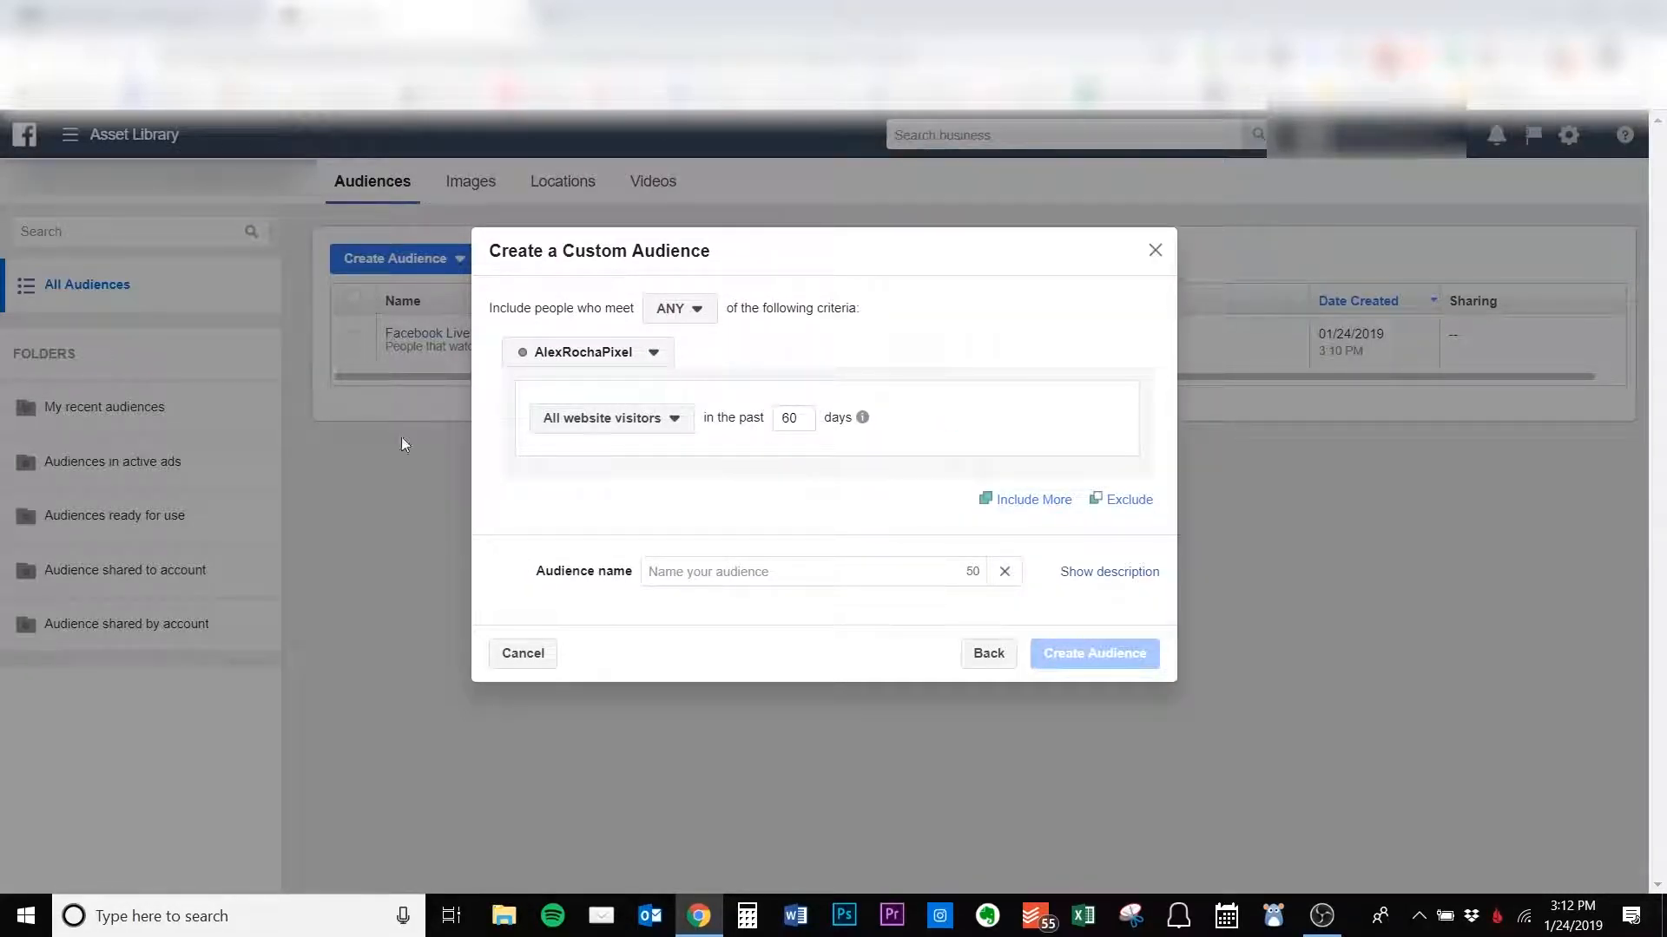
pyautogui.click(1129, 500)
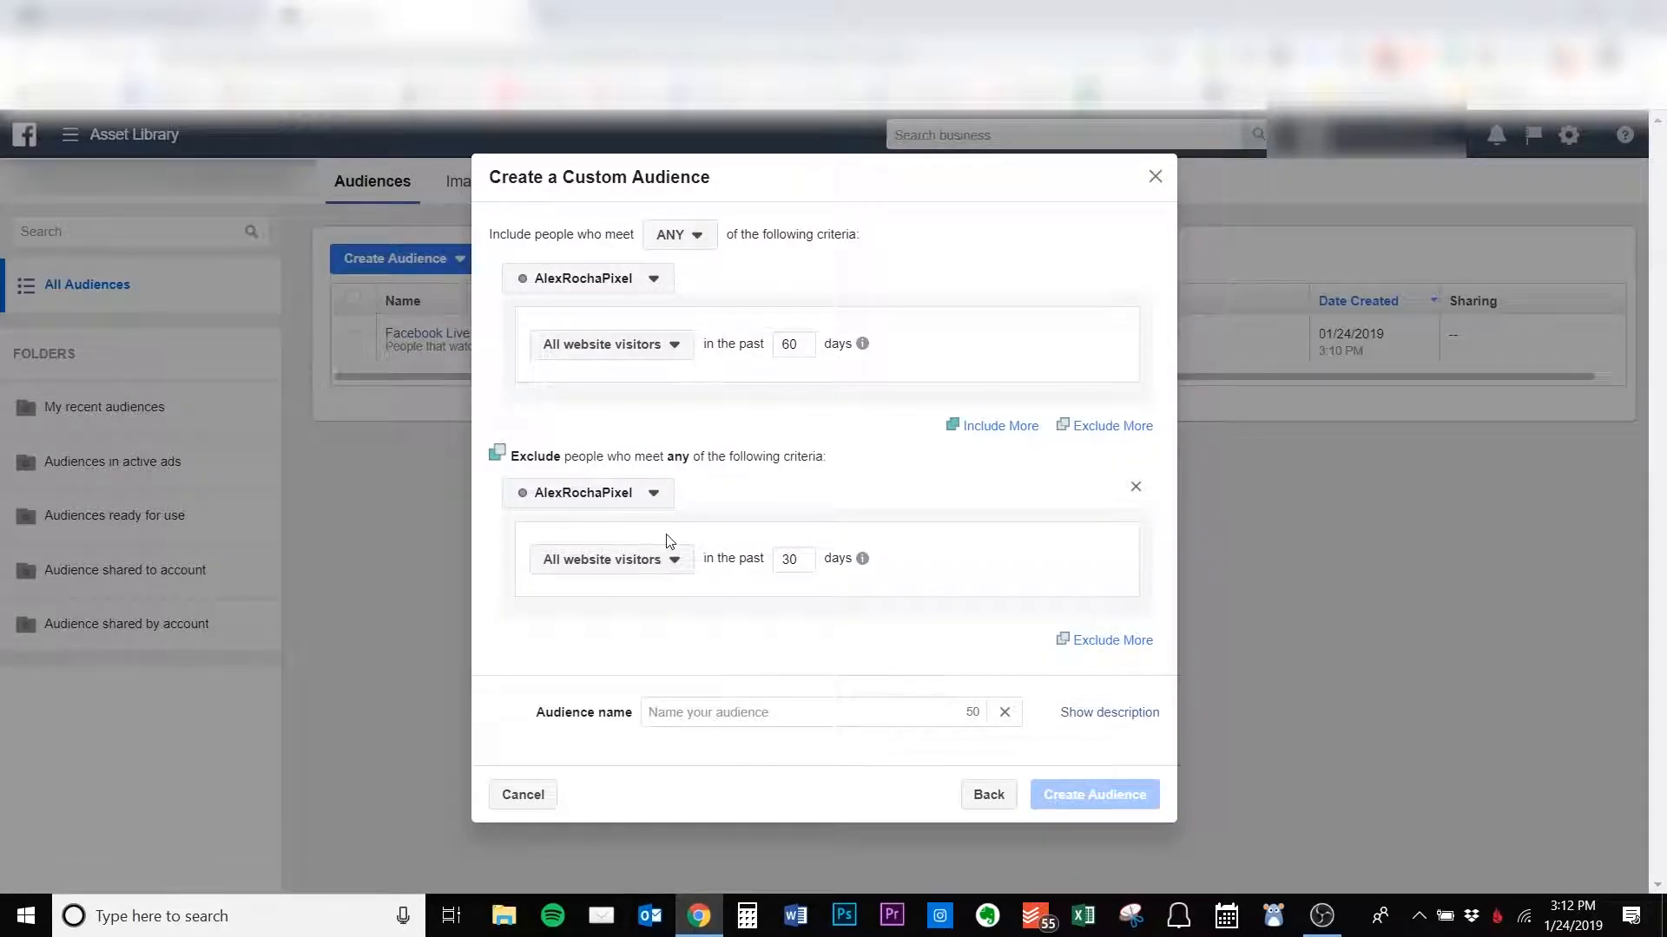
pyautogui.click(667, 563)
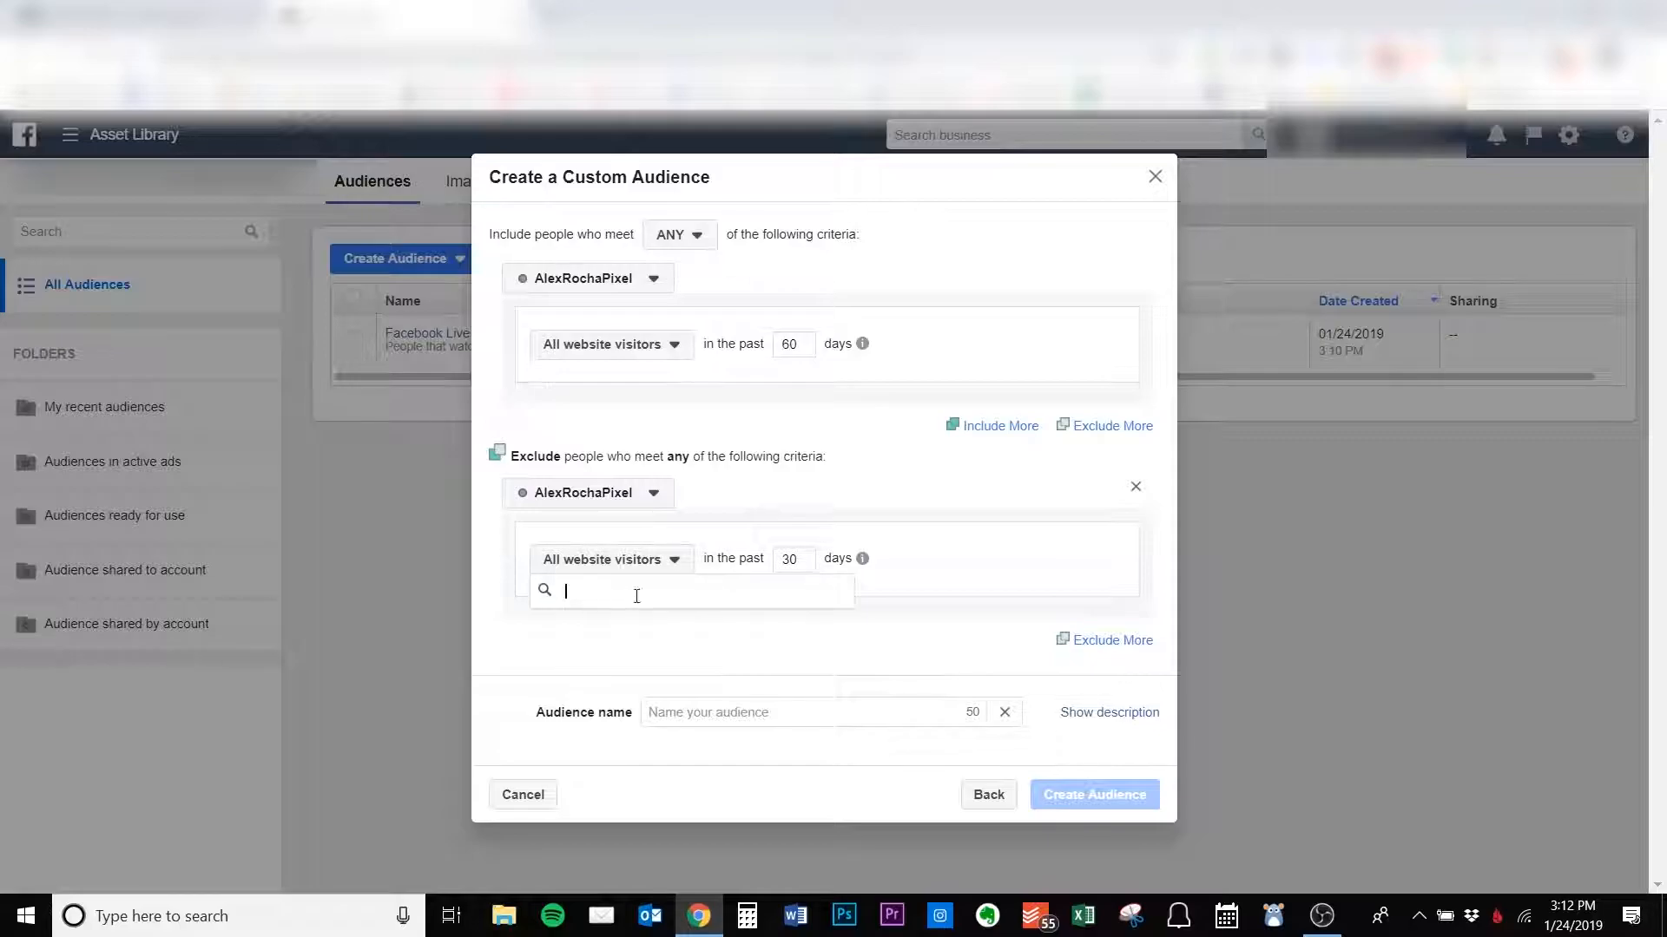
pyautogui.click(1010, 547)
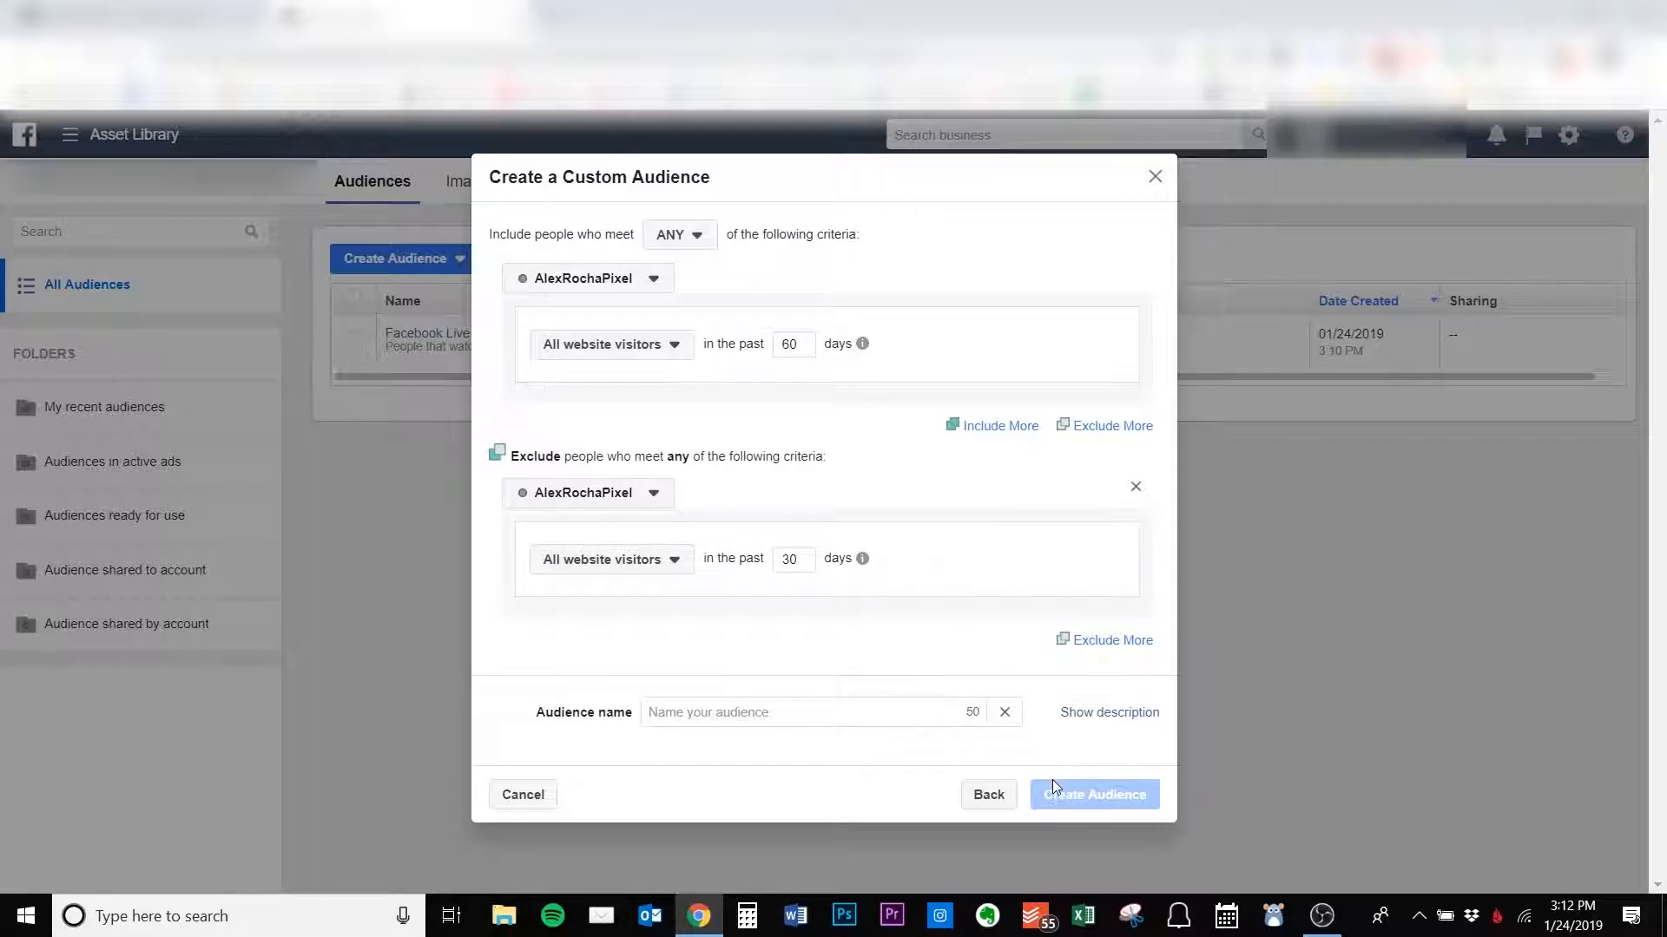
pyautogui.click(1135, 486)
# Name the website traffic audience "Website Visitors - 60 Days".
pyautogui.click(781, 566)
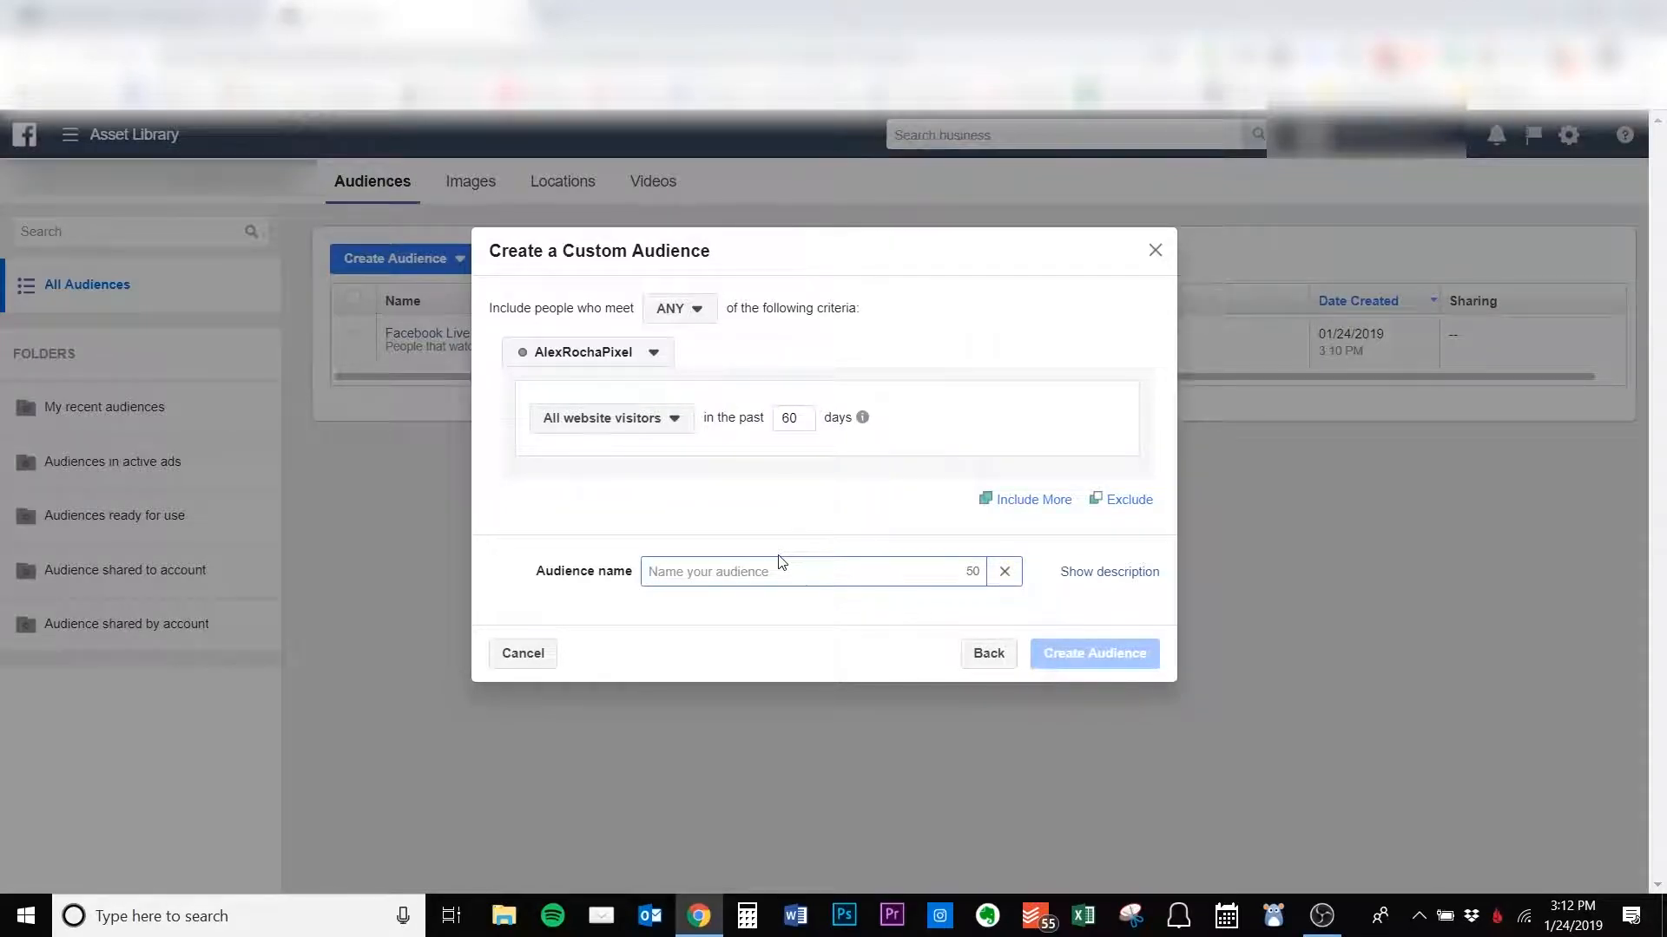
pyautogui.write('Website Visitors - 60 Days')
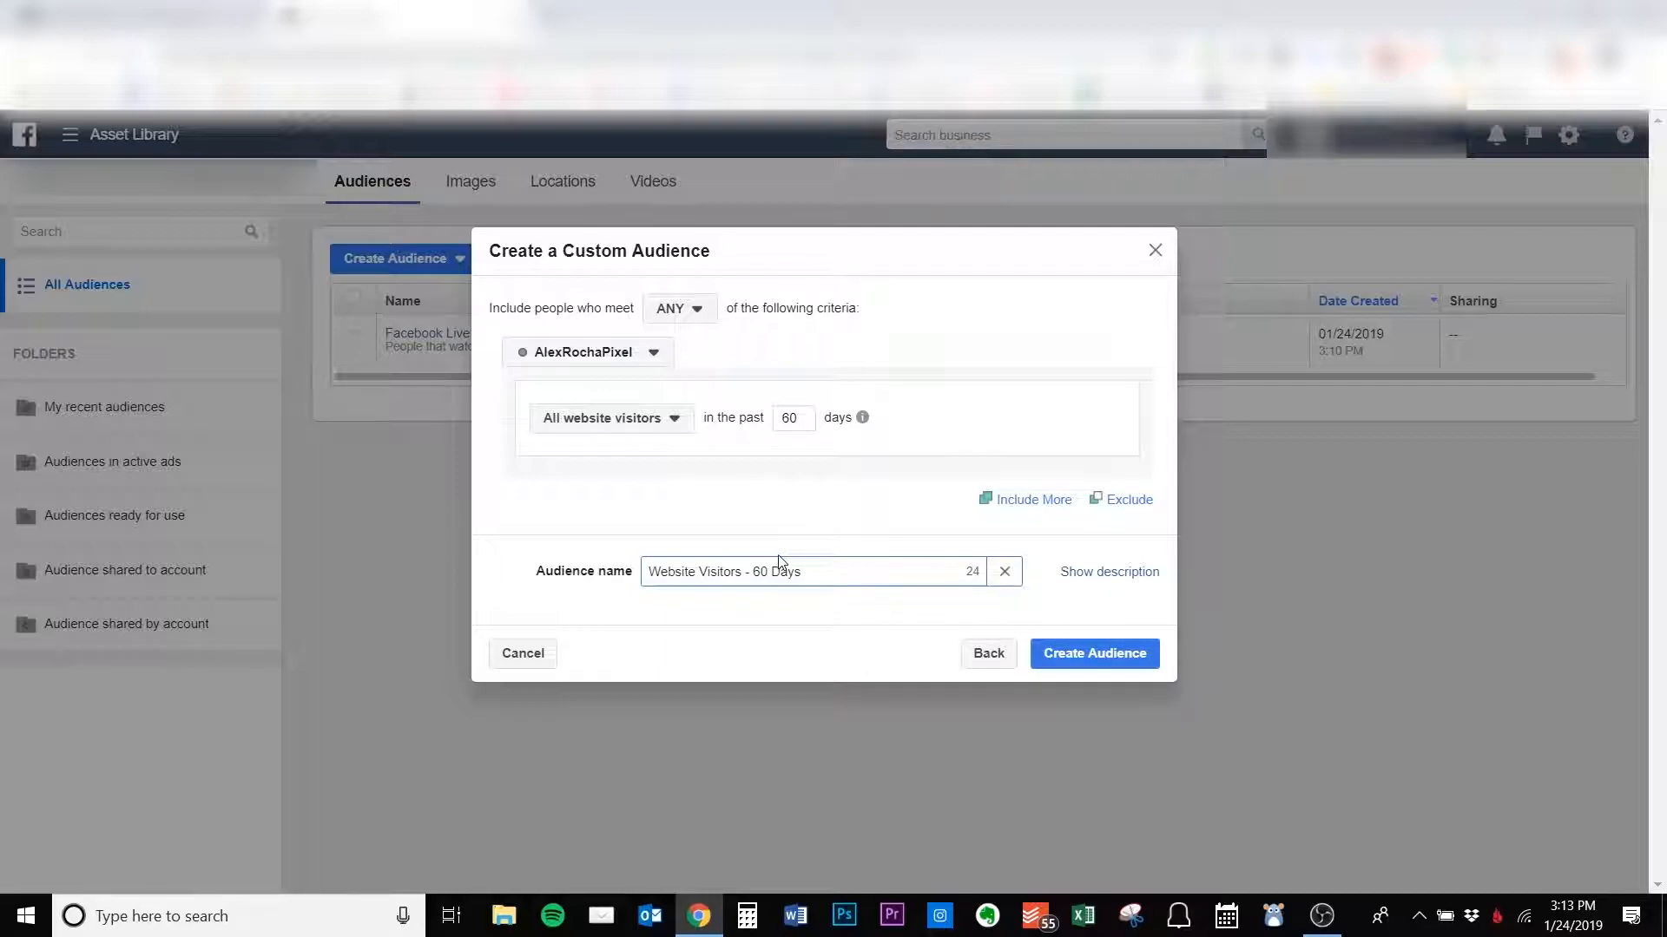
# Discard the unfinished website traffic audience without creating it.
pyautogui.click(1096, 571)
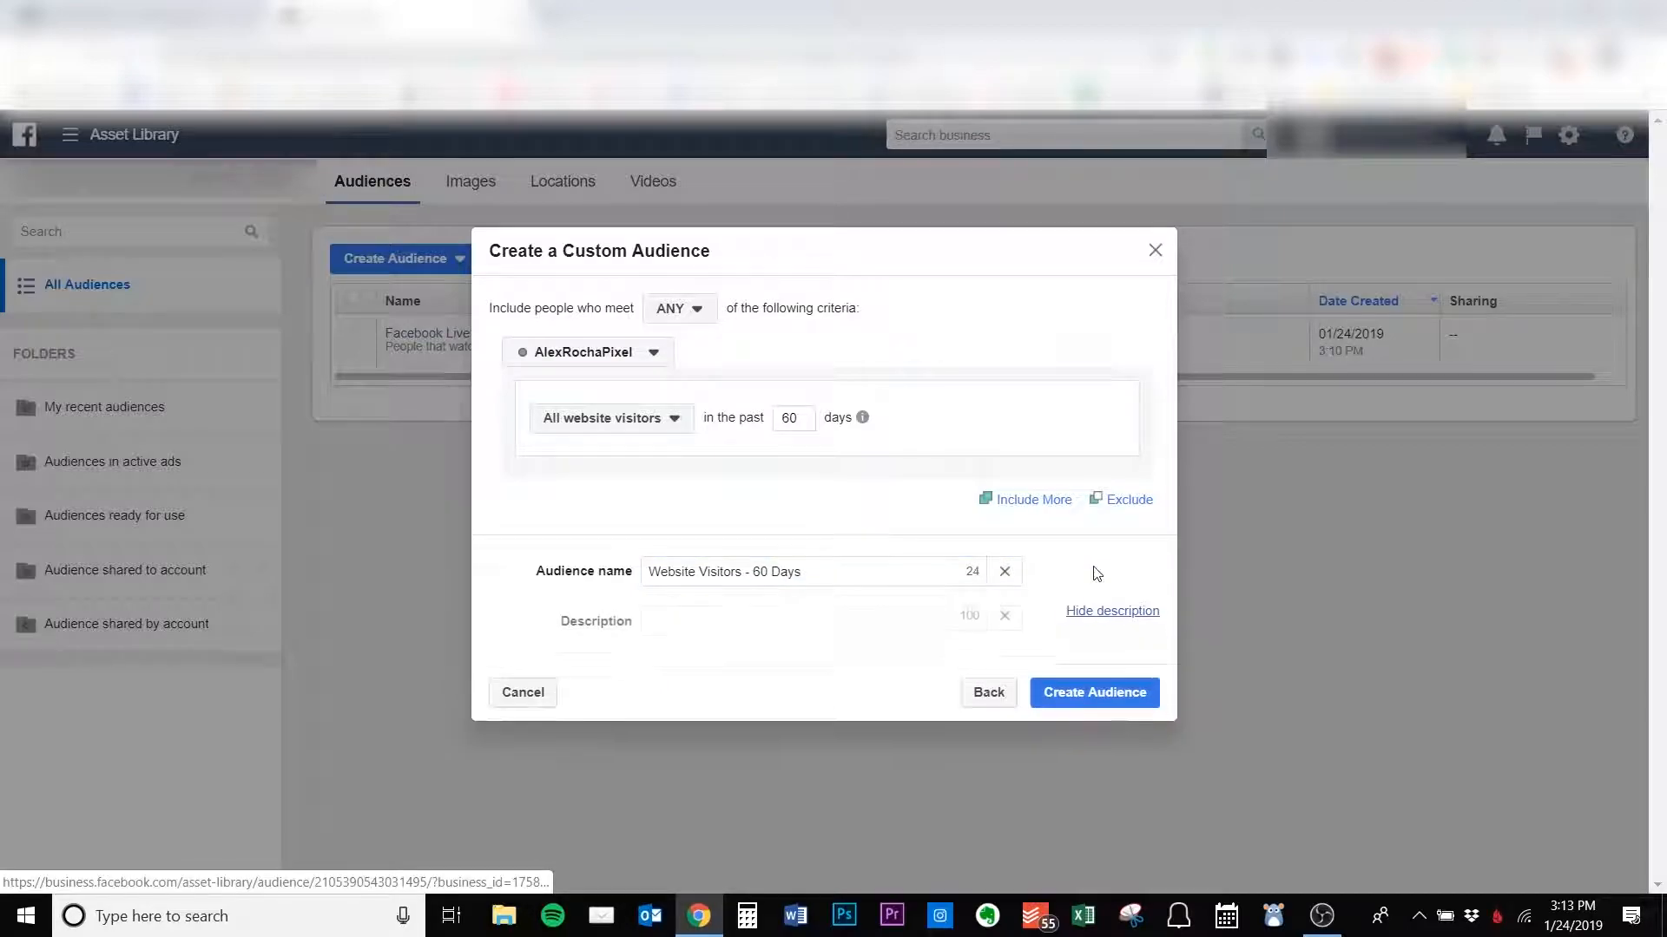
pyautogui.click(774, 617)
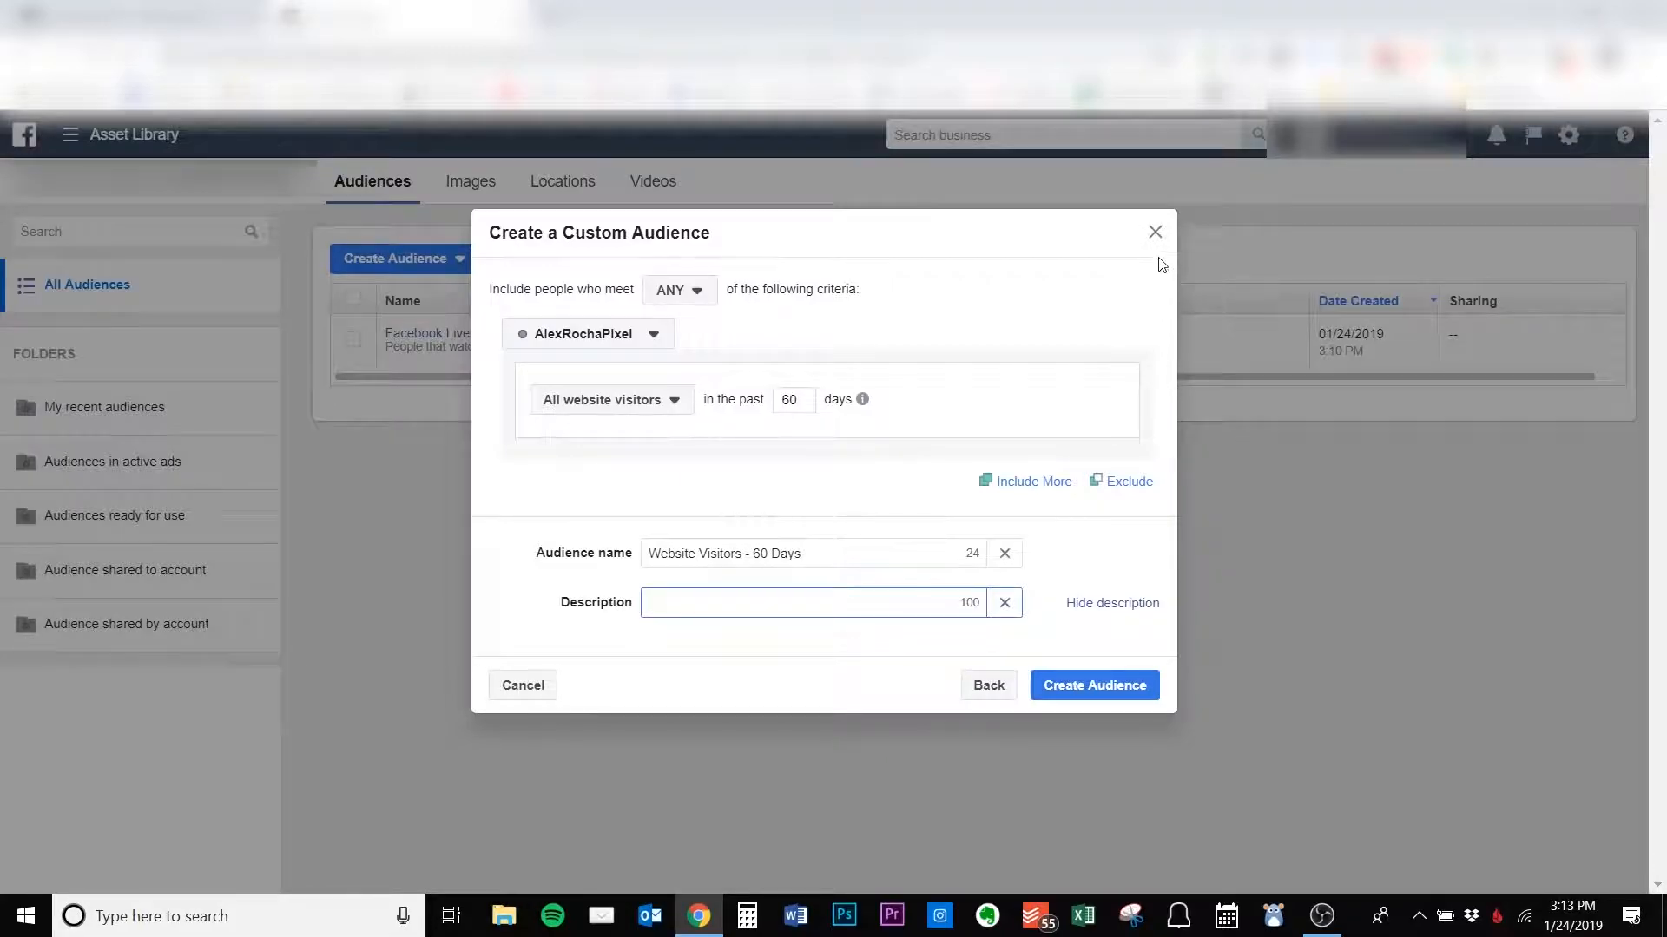
pyautogui.click(1154, 232)
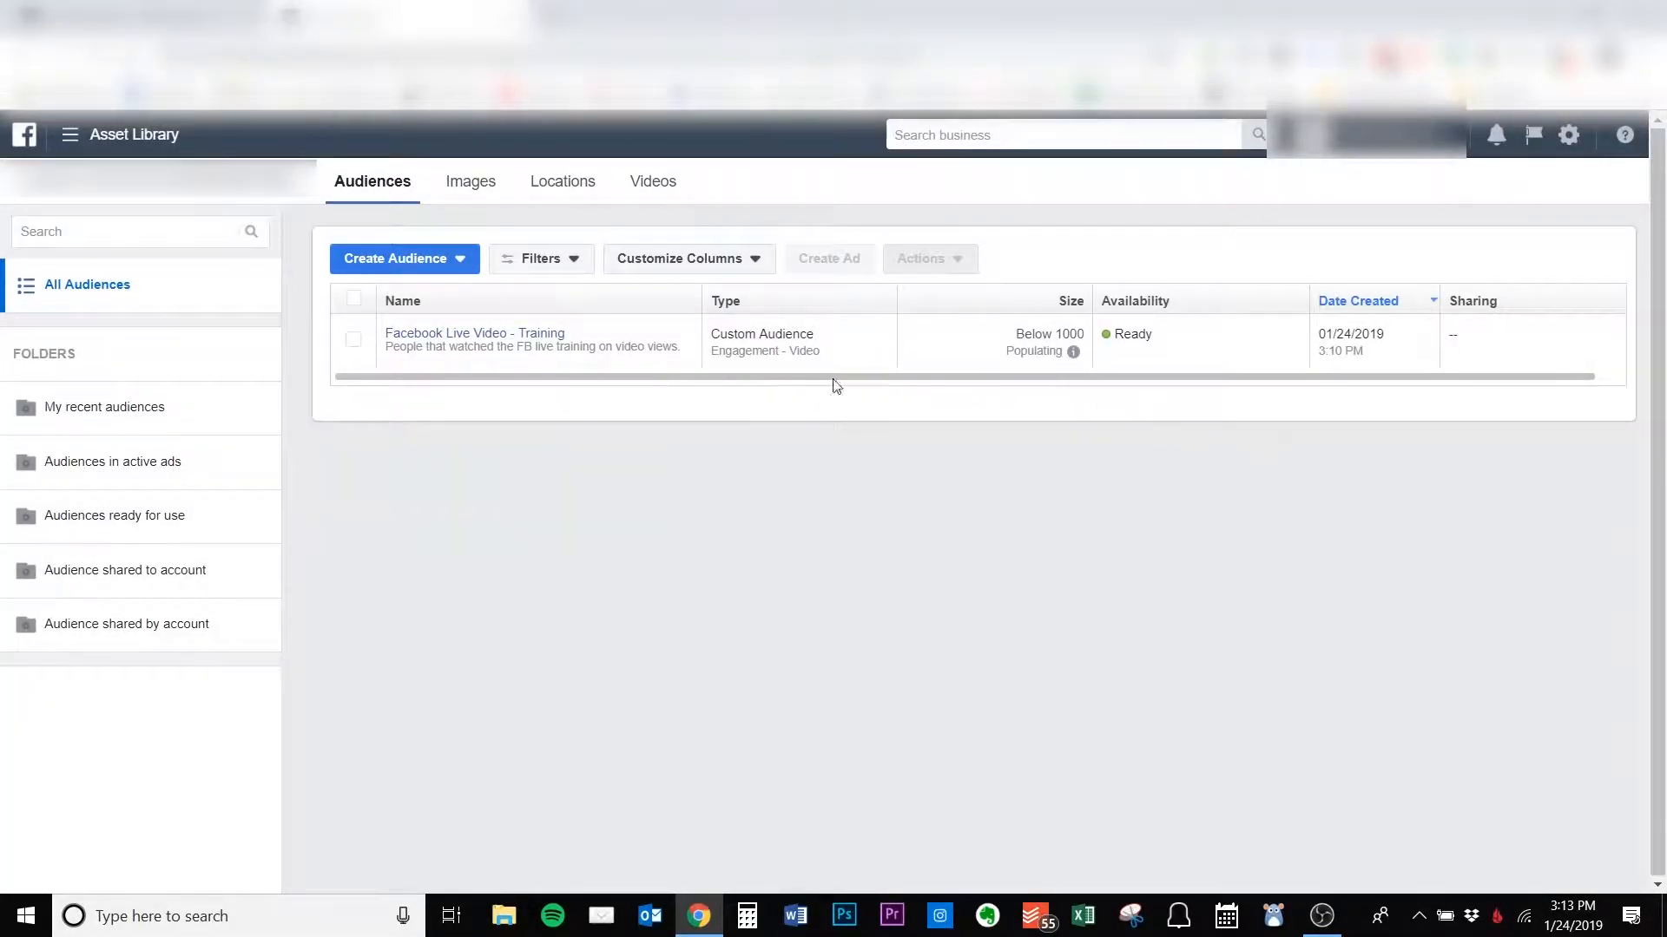
pyautogui.click(439, 258)
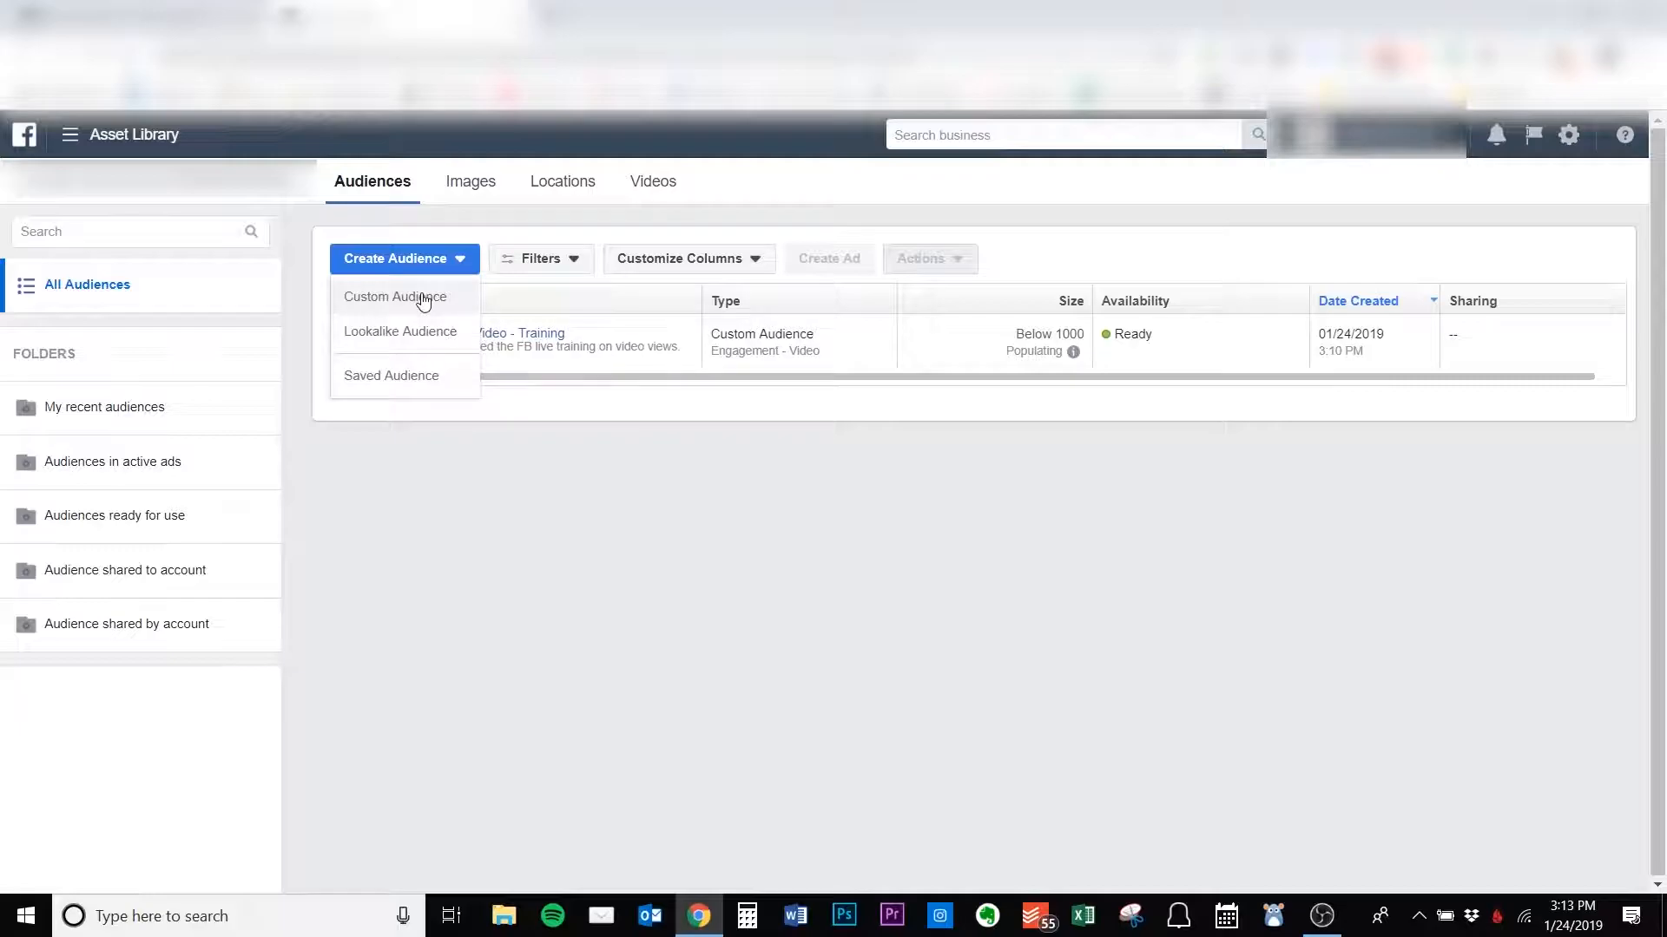
pyautogui.click(423, 299)
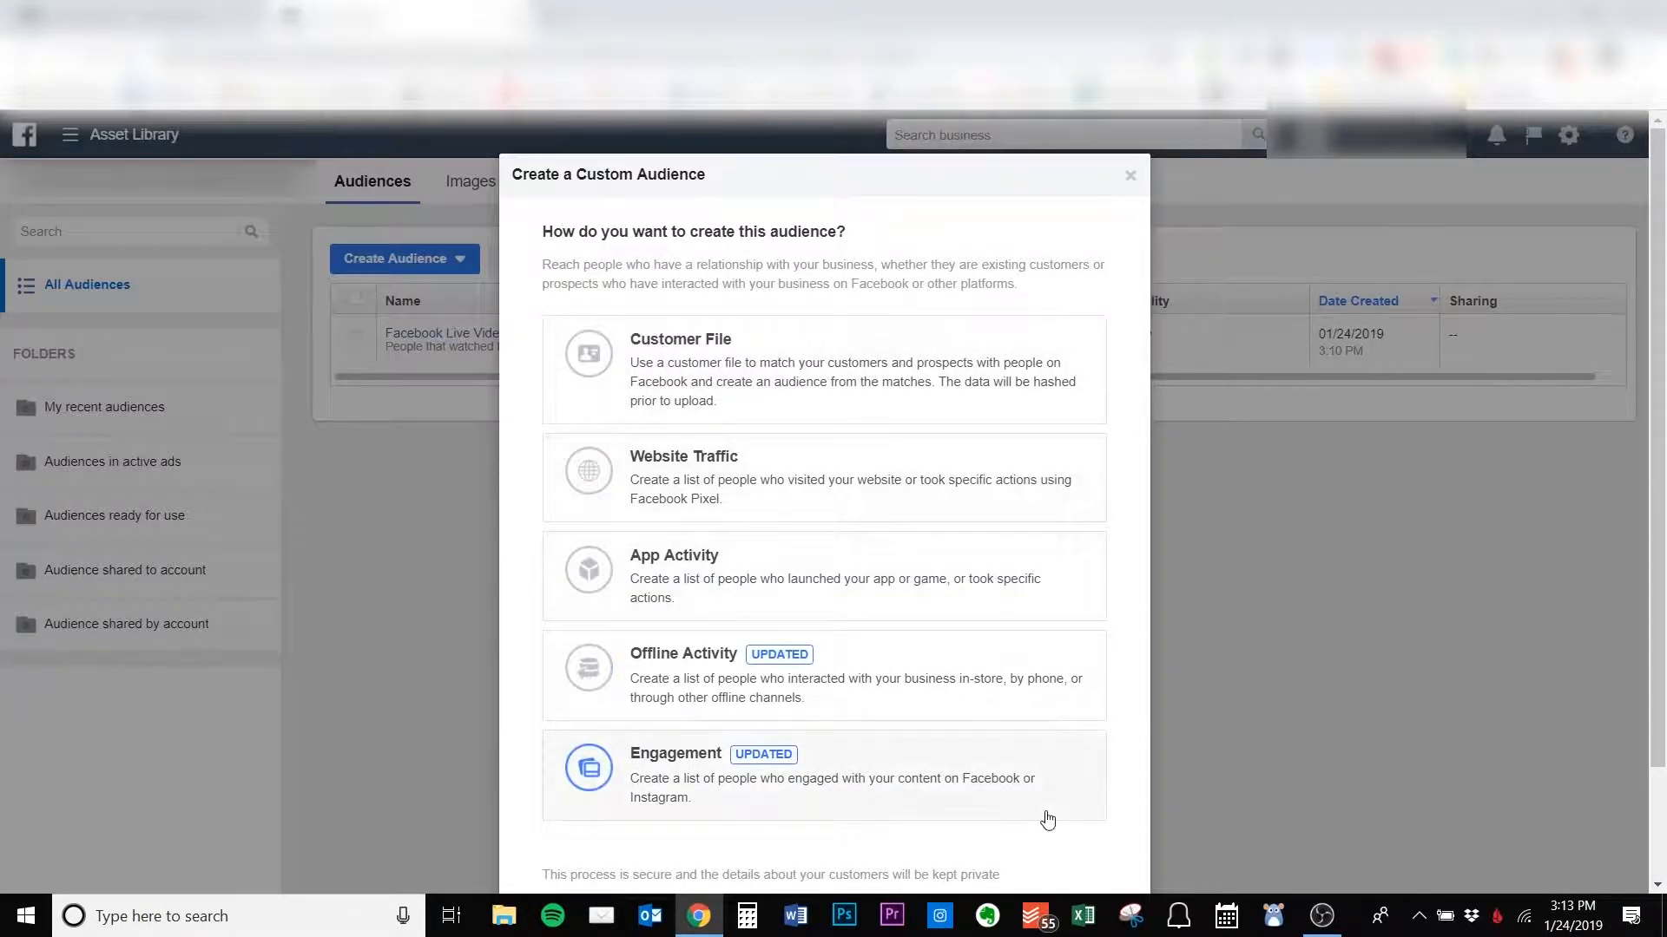
pyautogui.click(881, 367)
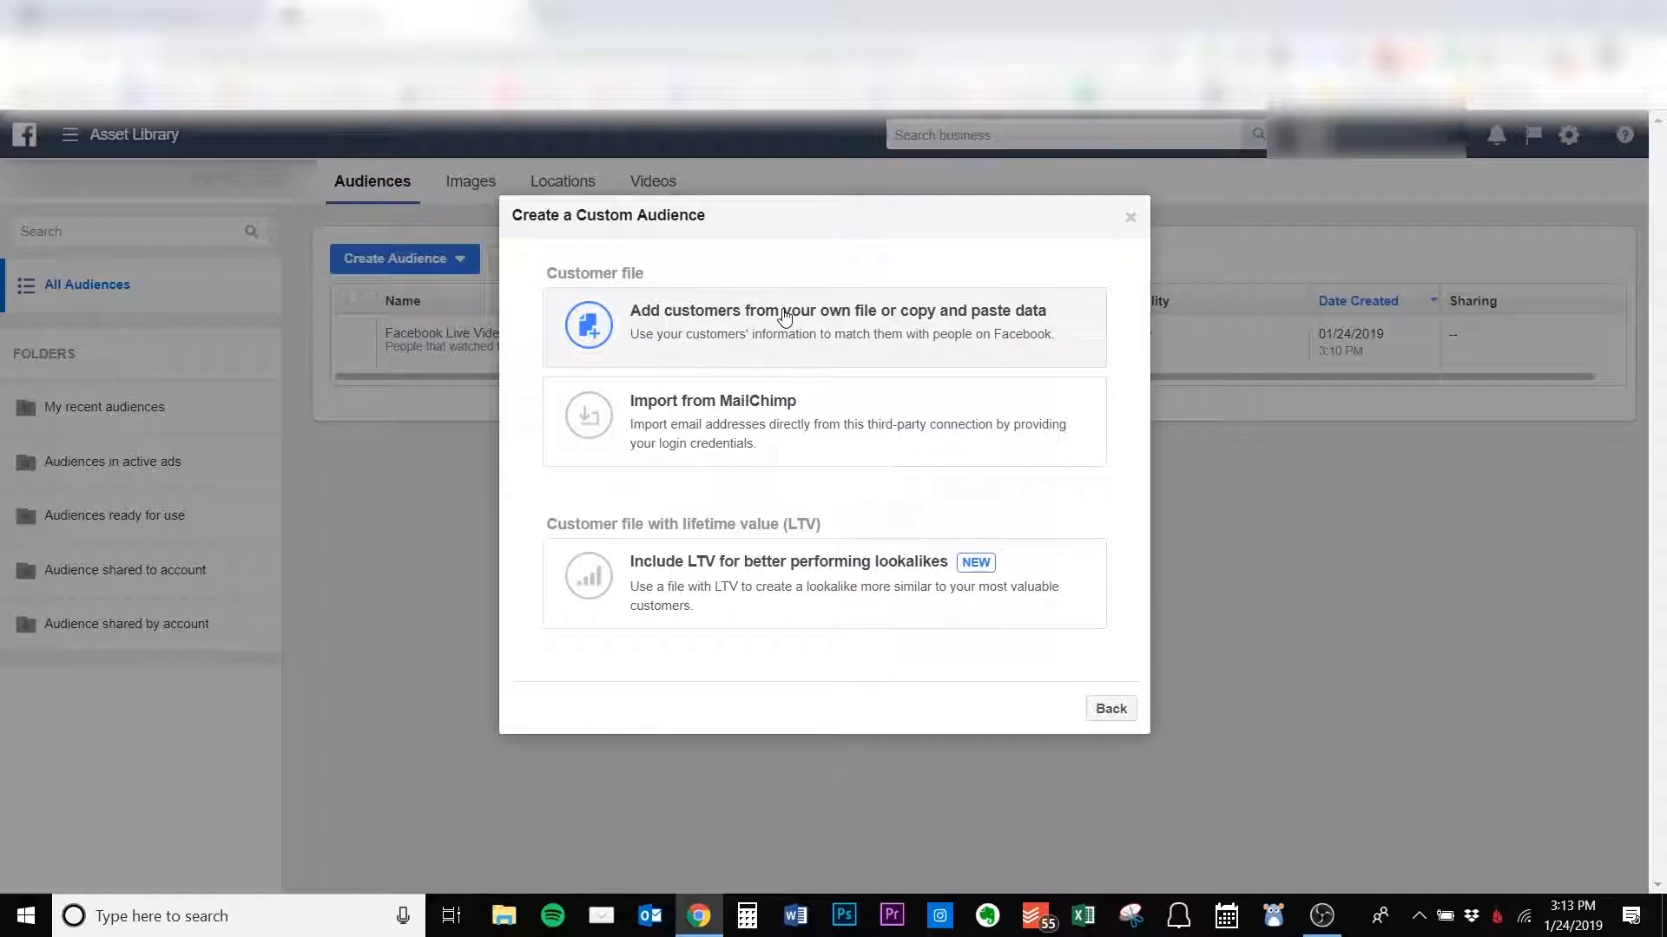
pyautogui.click(1132, 220)
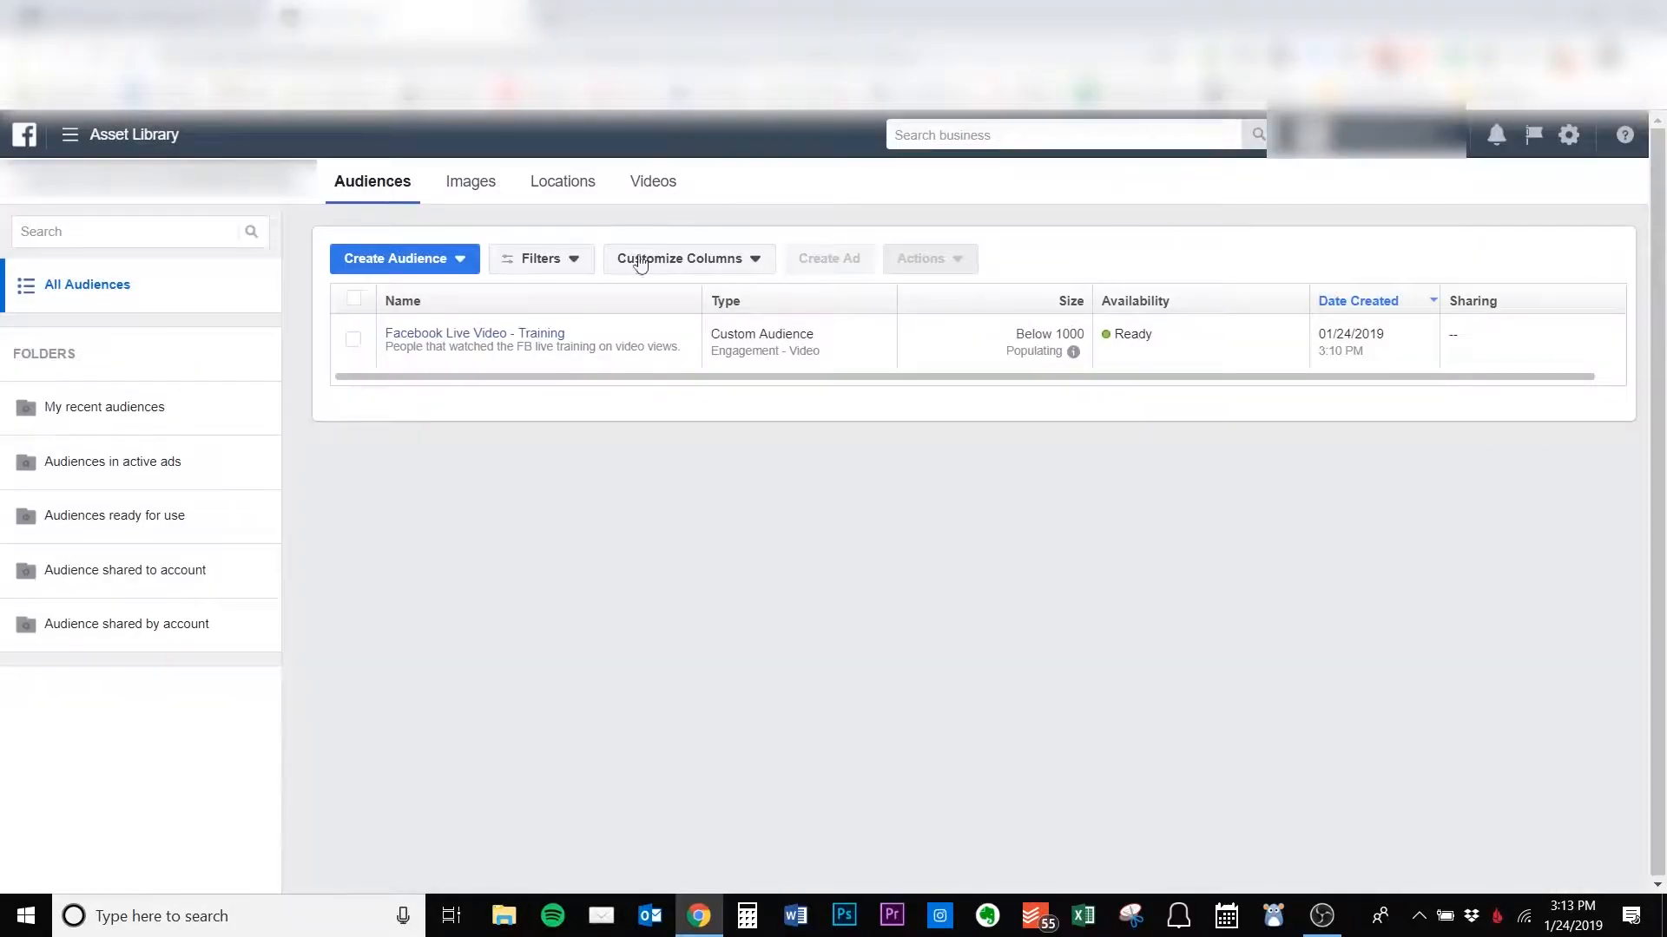
# Start a custom audience from a customer file, choosing to add customers from your own file and accepting the Custom Audience terms.
pyautogui.click(446, 258)
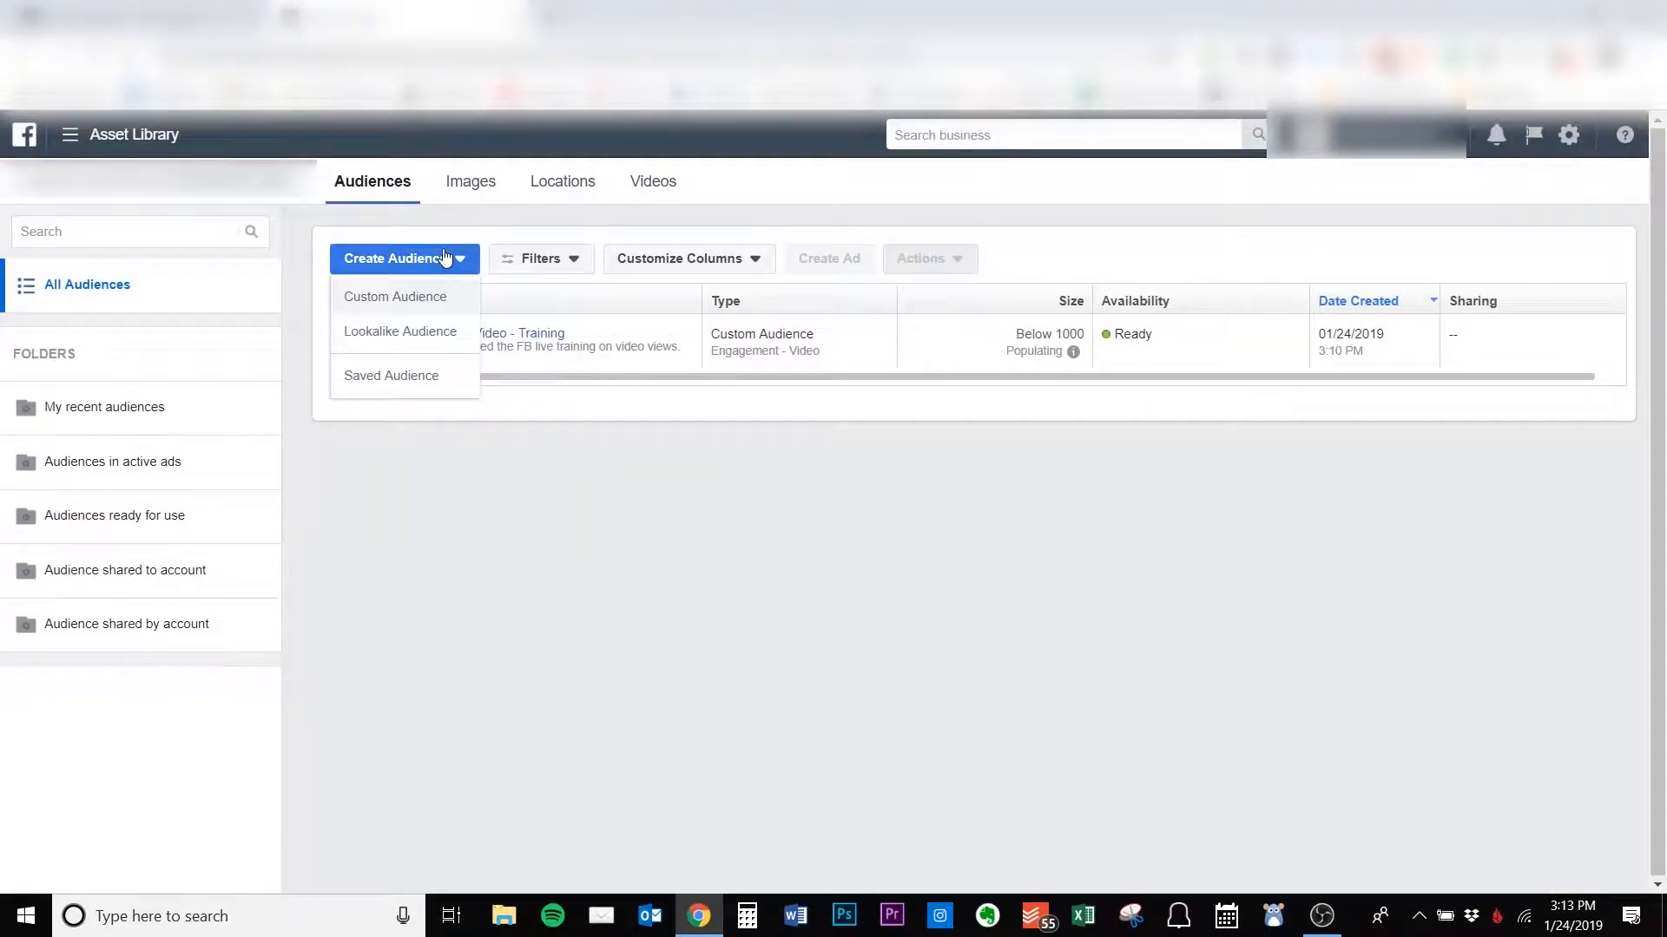
pyautogui.click(431, 293)
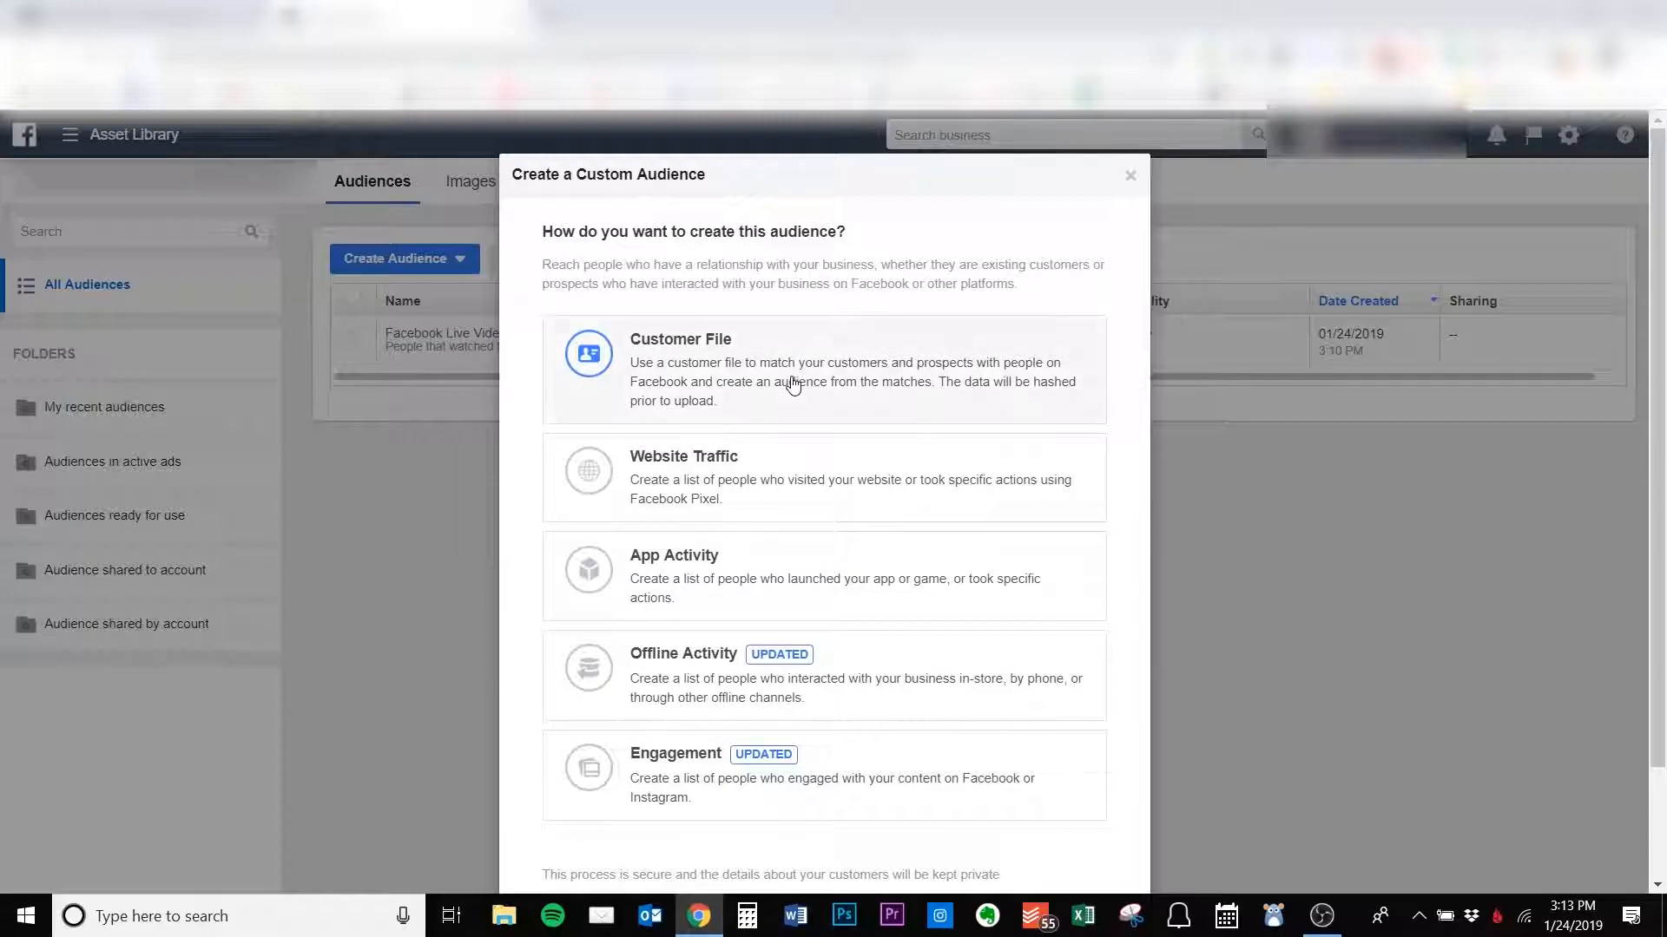
pyautogui.click(835, 383)
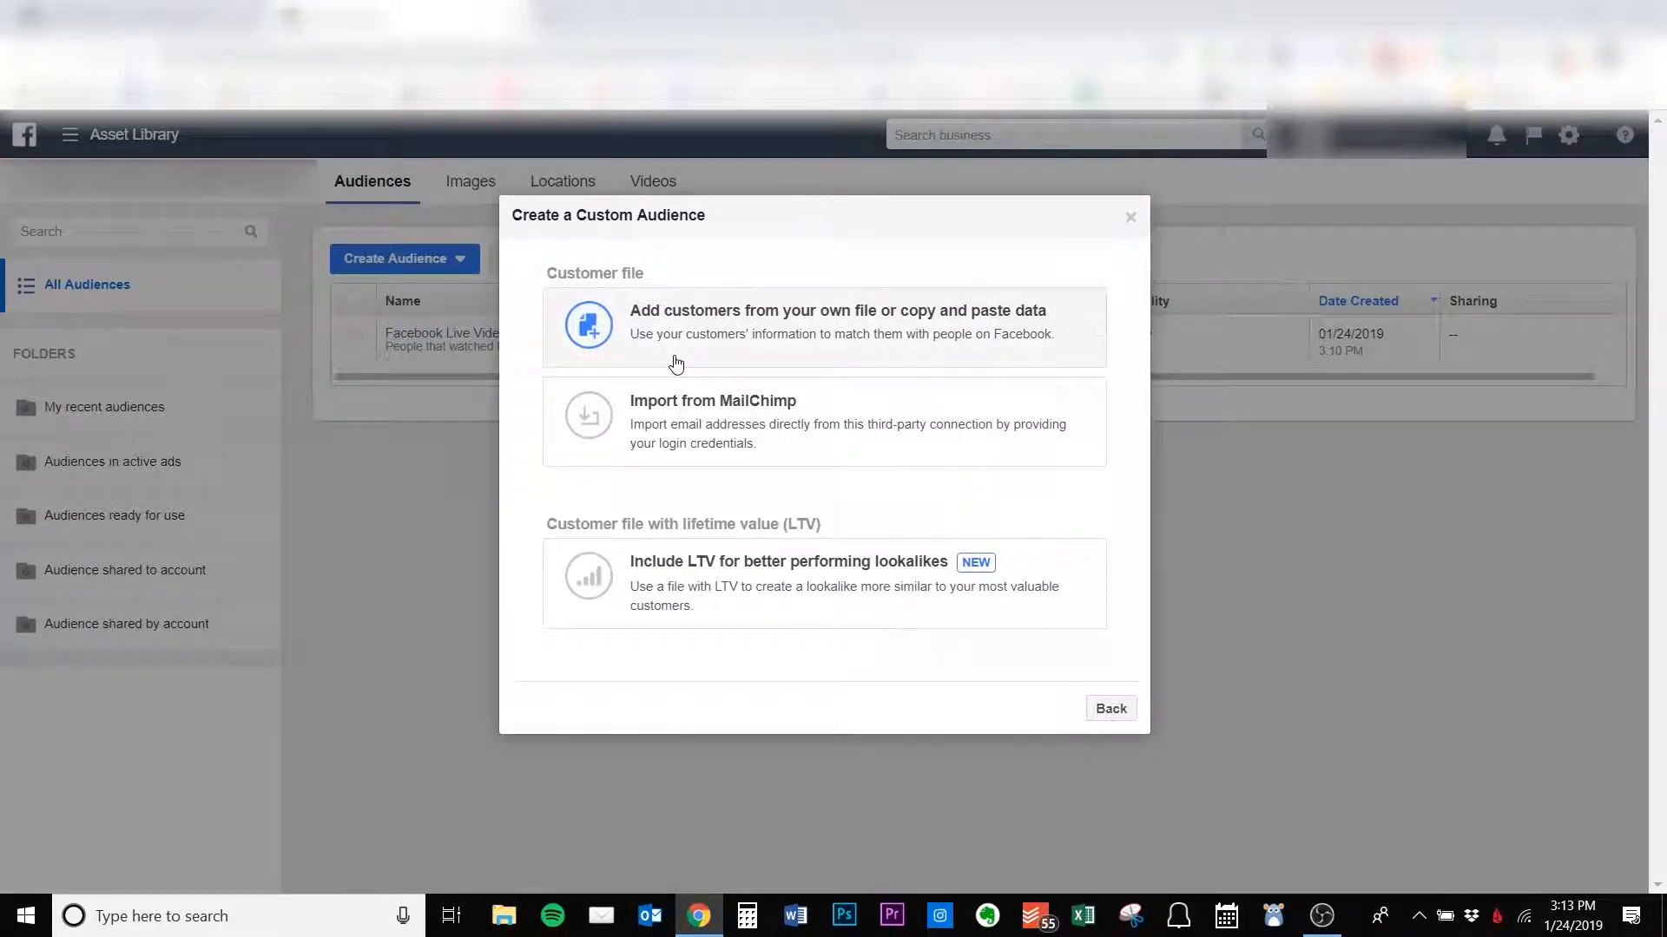
pyautogui.click(898, 352)
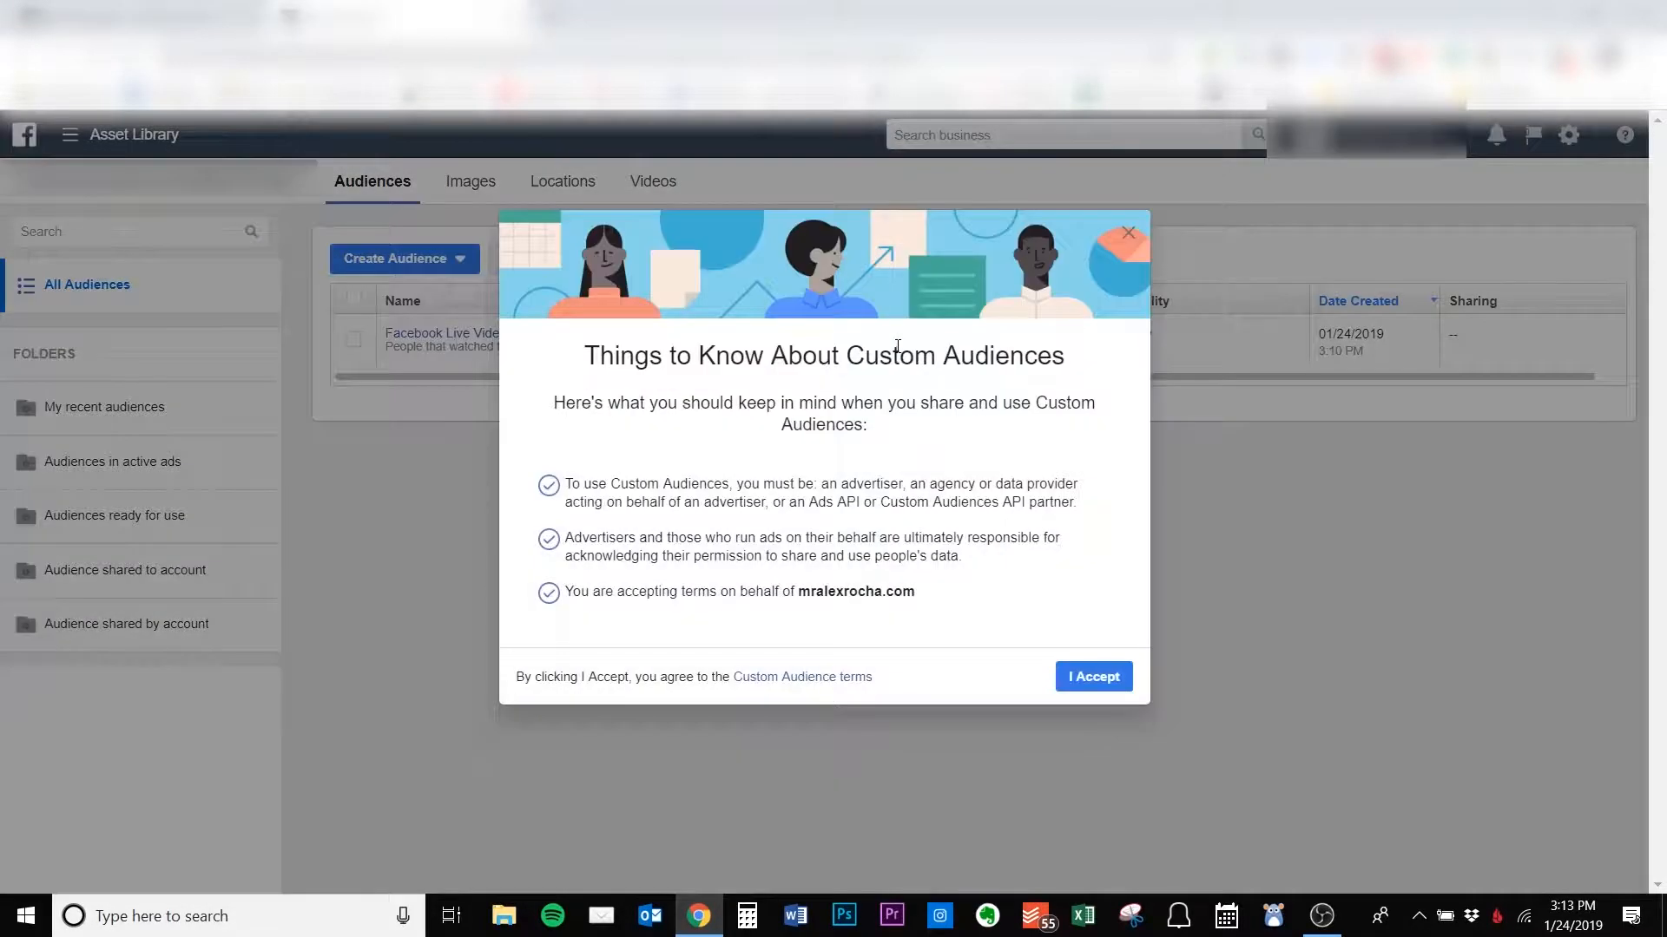
pyautogui.click(1080, 682)
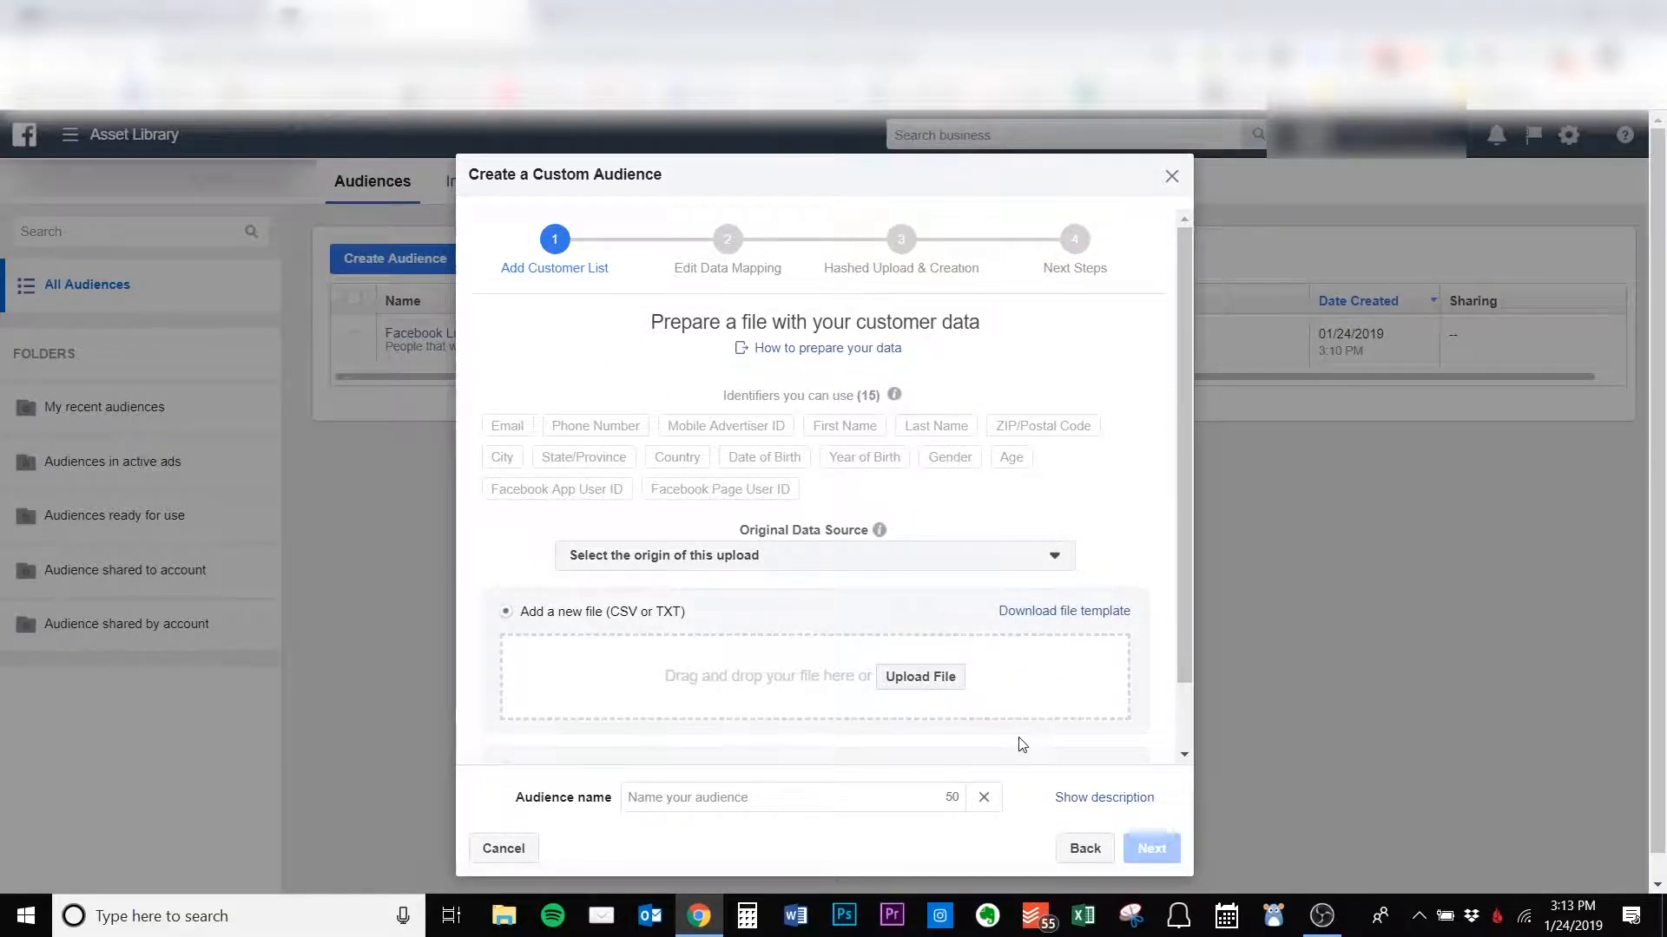
# Upload the SampleList customer file from the Desktop folder.
pyautogui.click(920, 676)
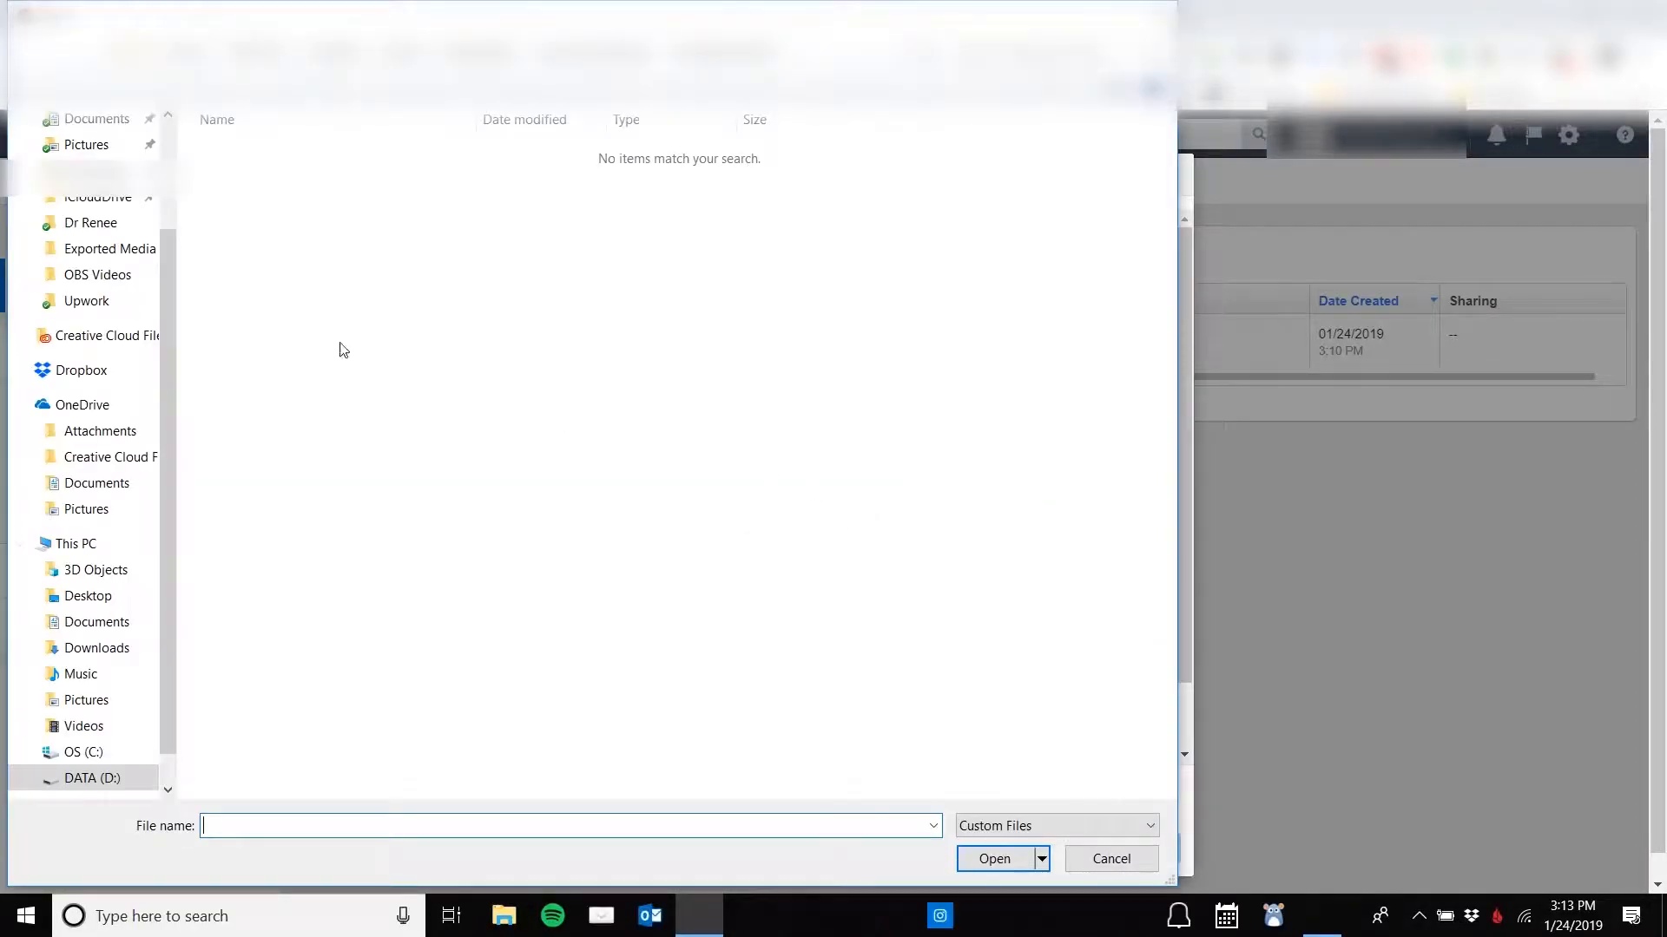
pyautogui.scroll(2, 117, 265)
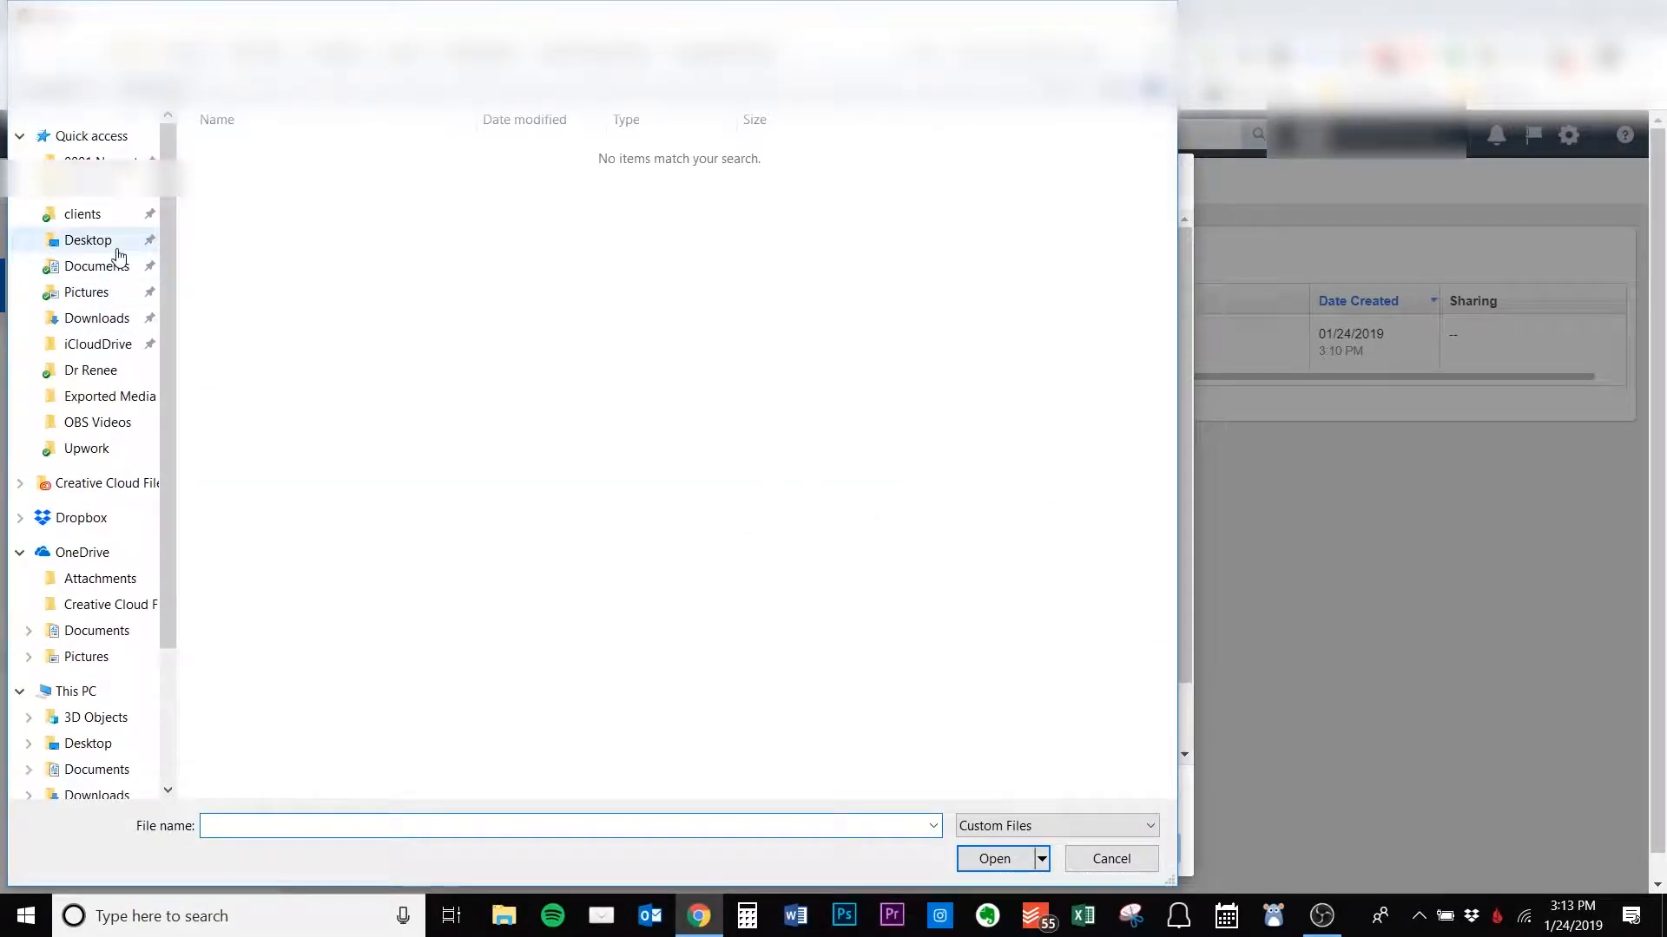
pyautogui.click(121, 240)
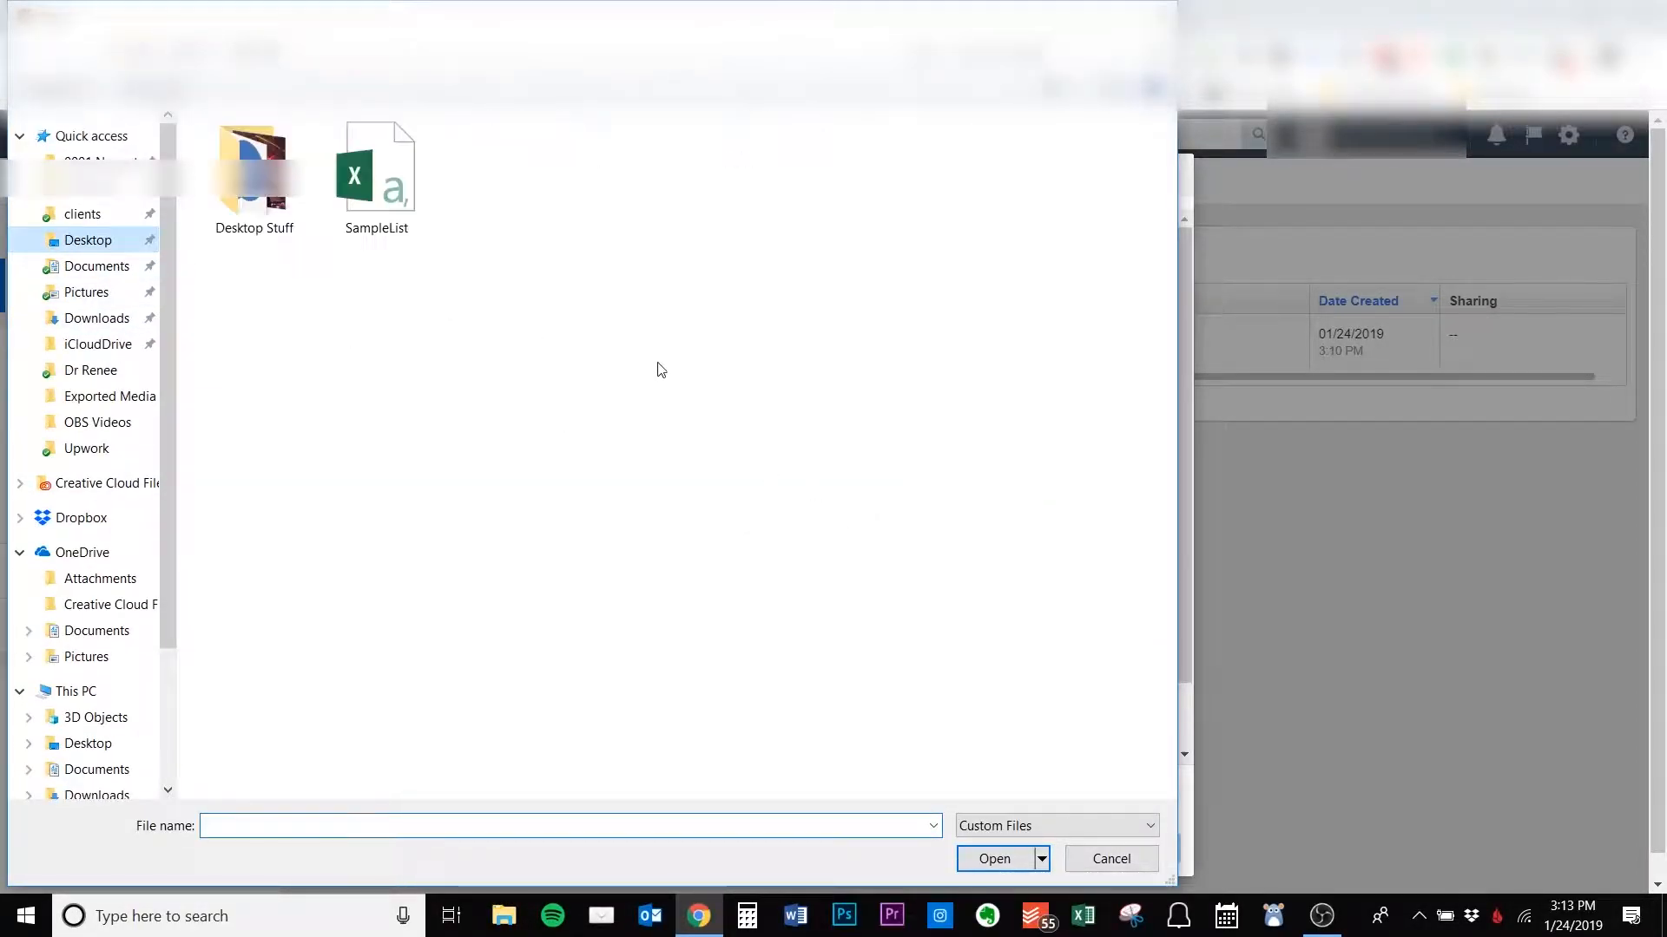
pyautogui.doubleClick(401, 194)
pyautogui.scroll(-1, 1161, 526)
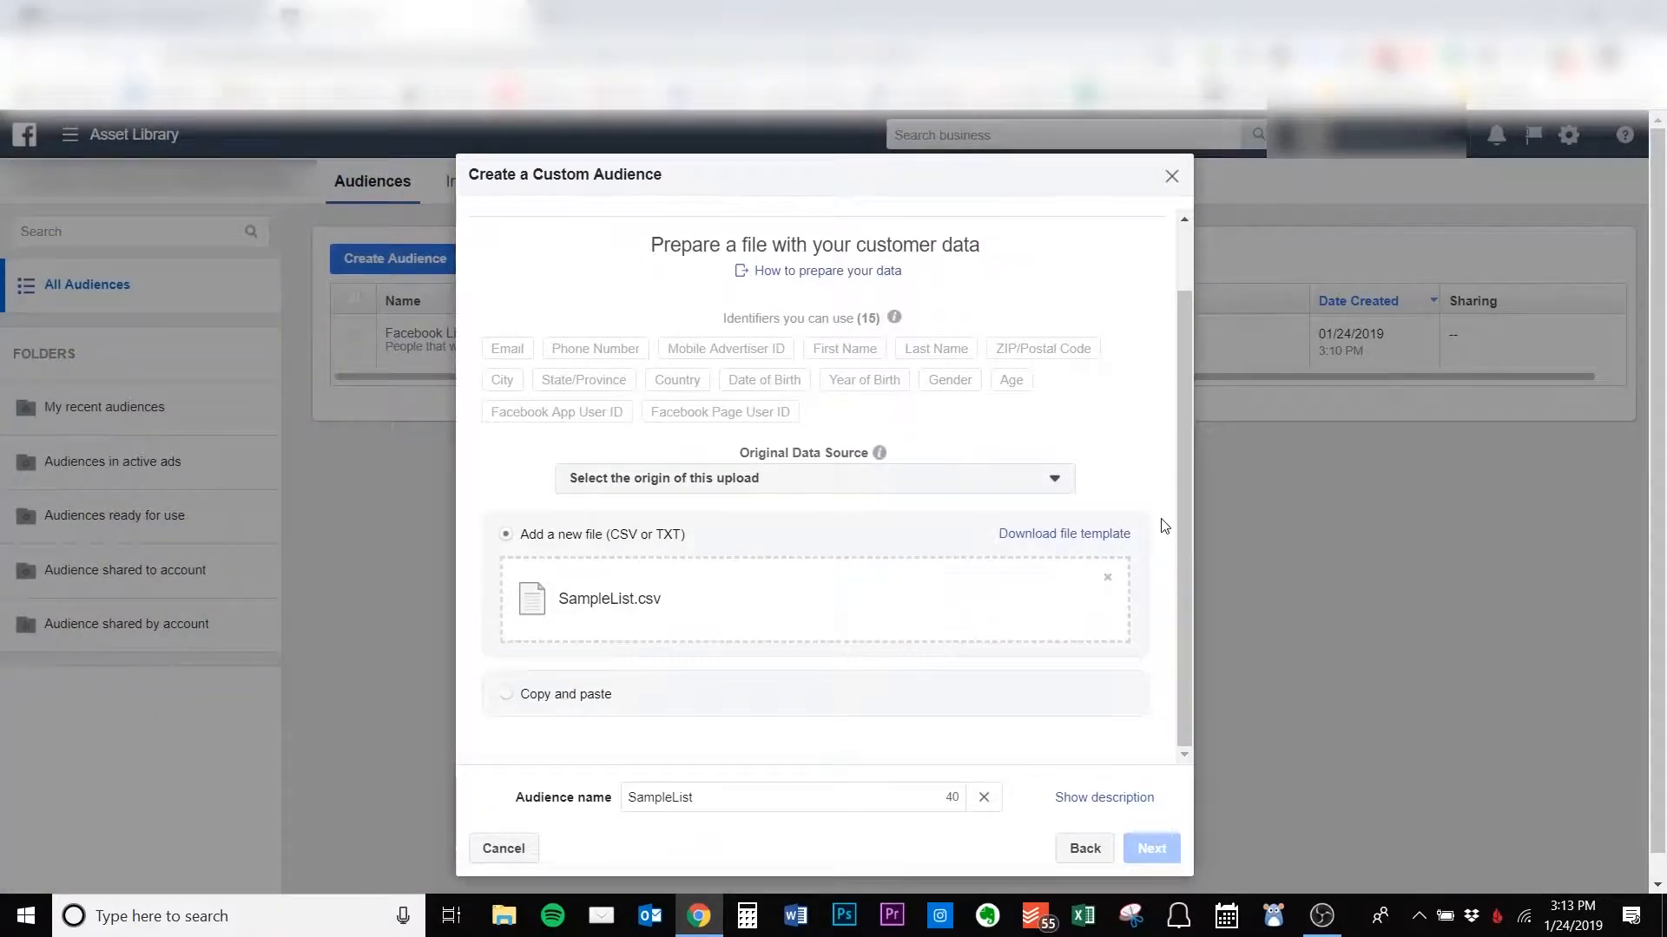
# Name the customer list audience "MyDatabase" and leave it without a description.
pyautogui.doubleClick(739, 792)
pyautogui.write('My')
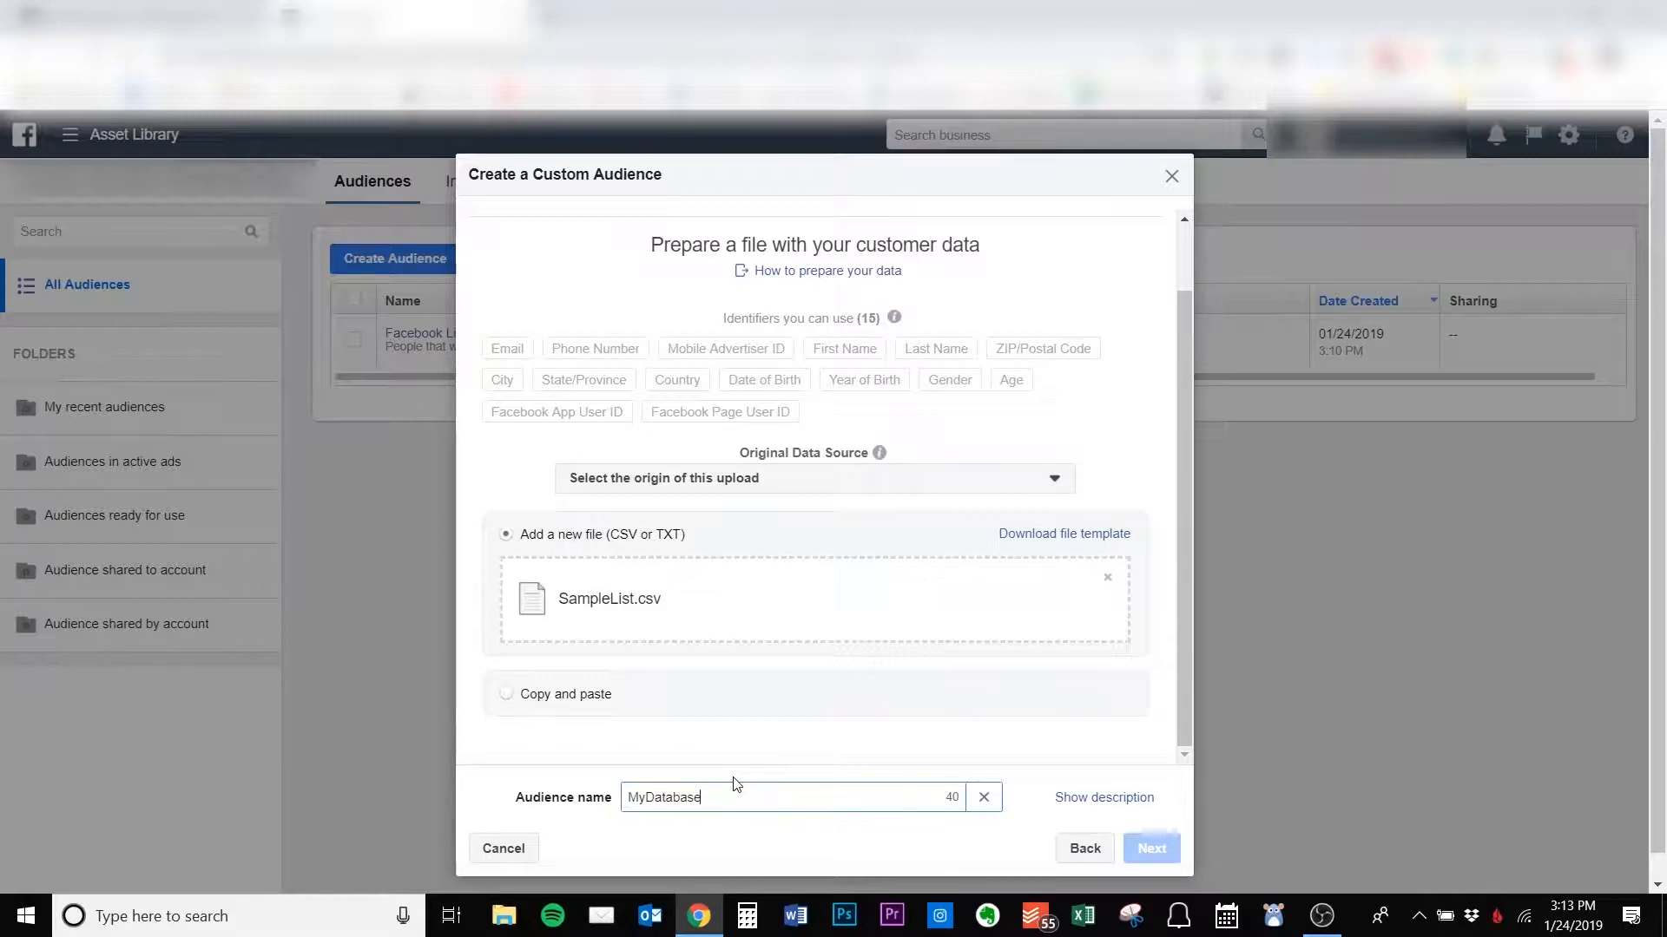
pyautogui.write('Database')
pyautogui.click(1076, 797)
pyautogui.click(987, 771)
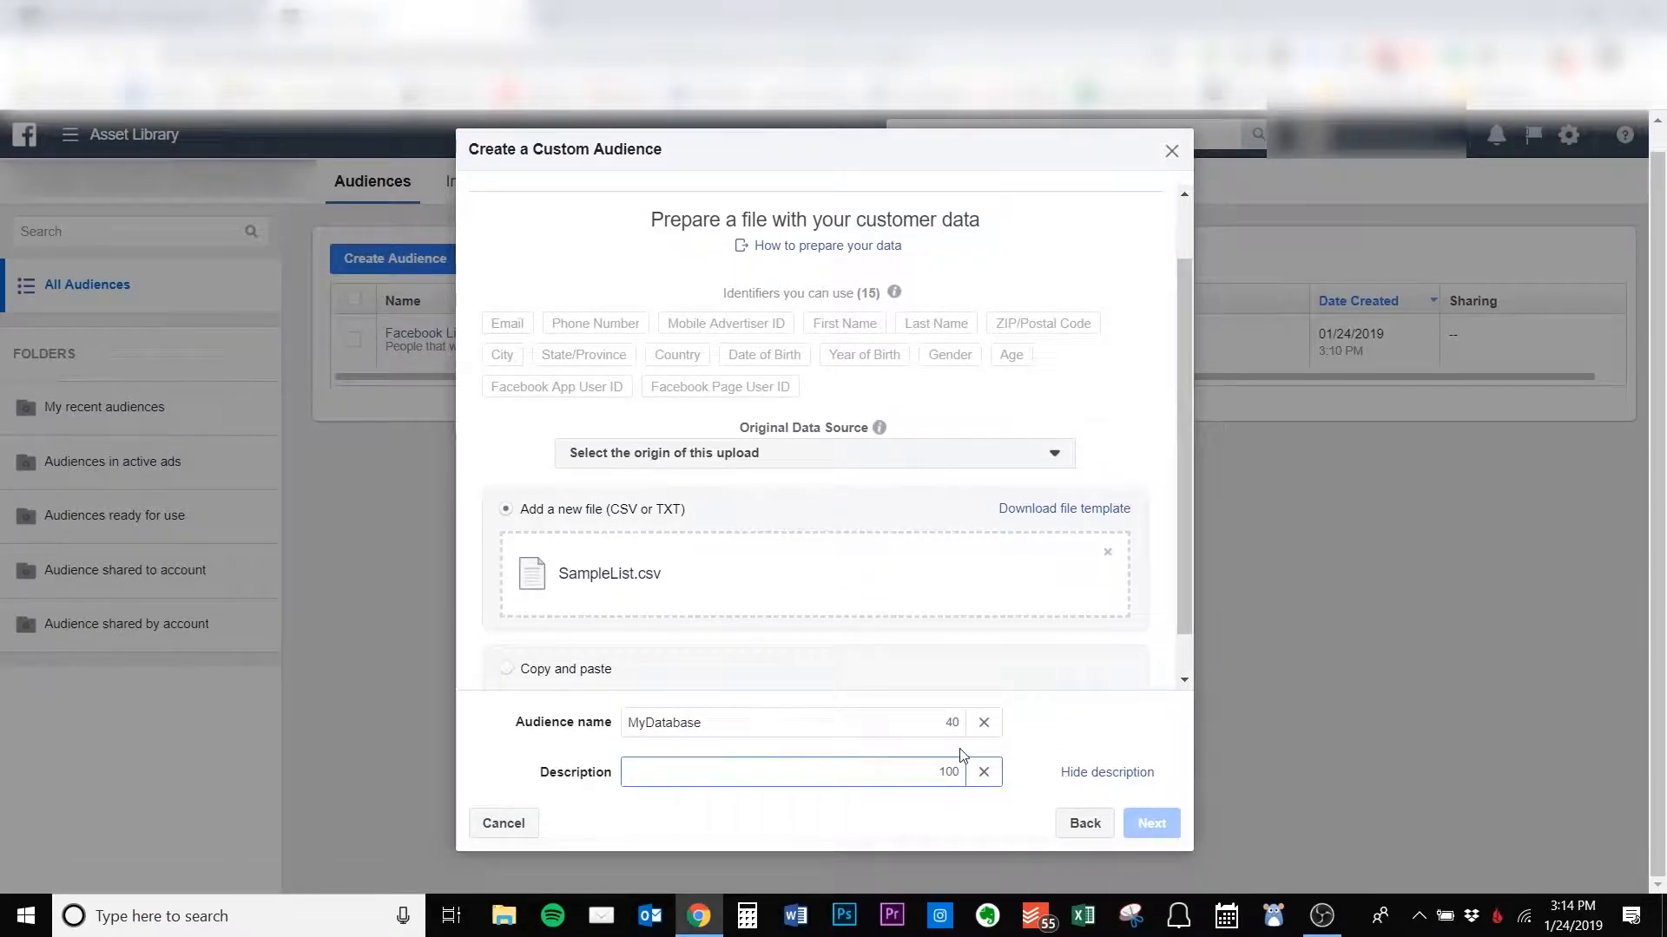
pyautogui.click(1080, 772)
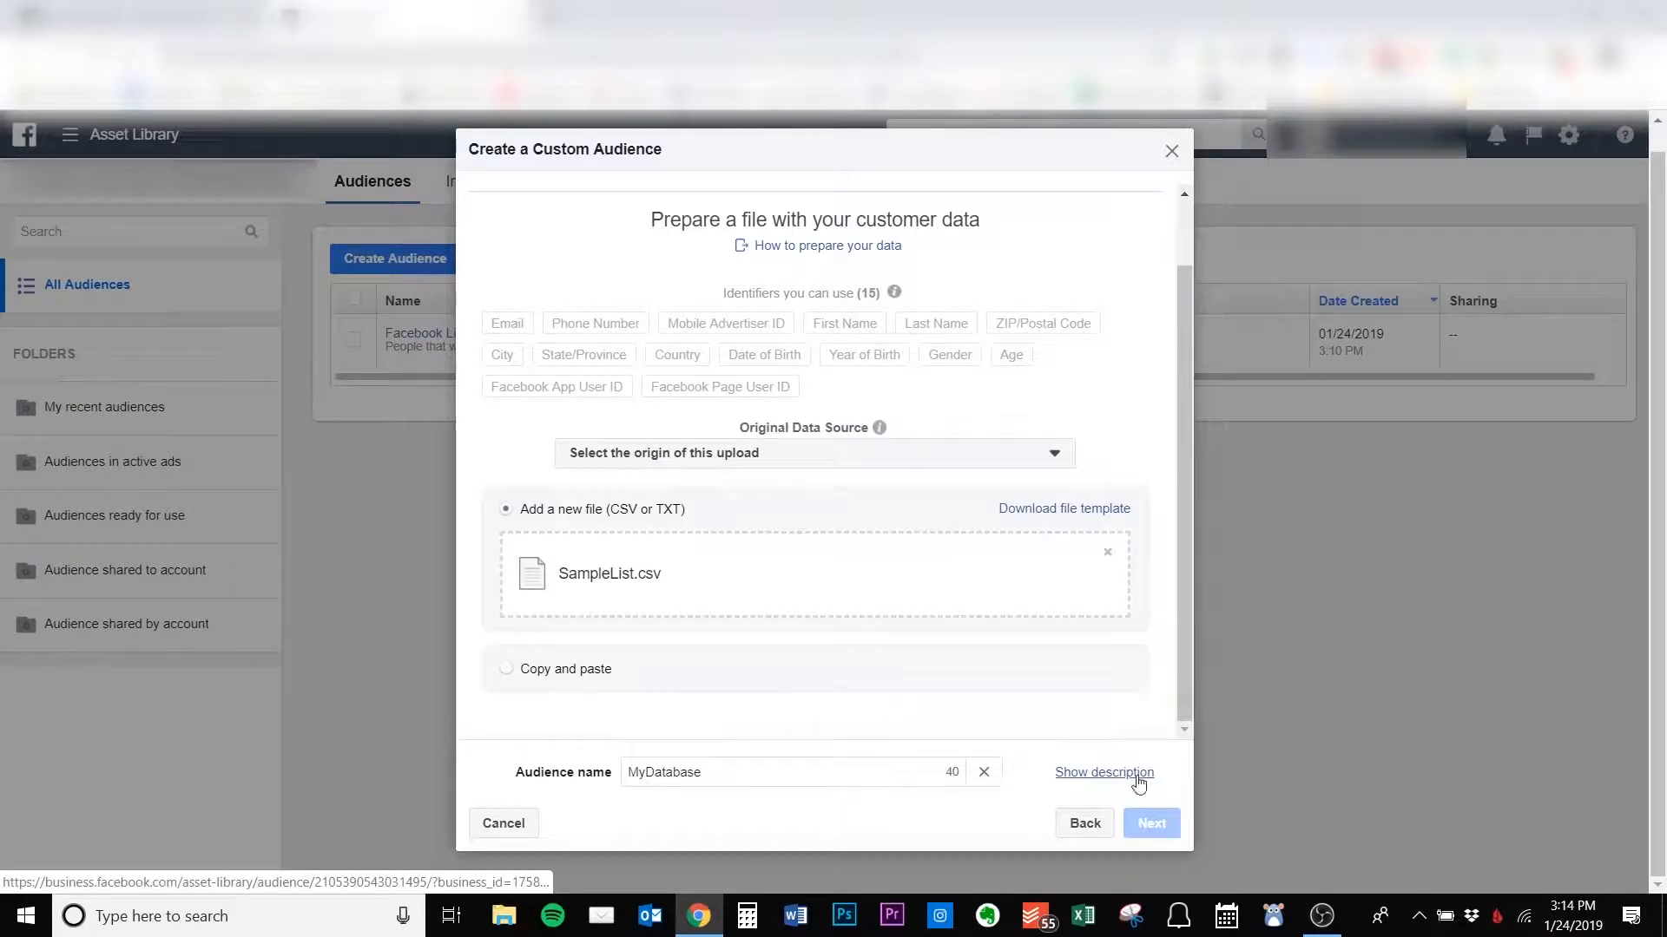
# Set the original data source to "Directly from customers" and proceed to the data mapping.
pyautogui.scroll(1, 1023, 706)
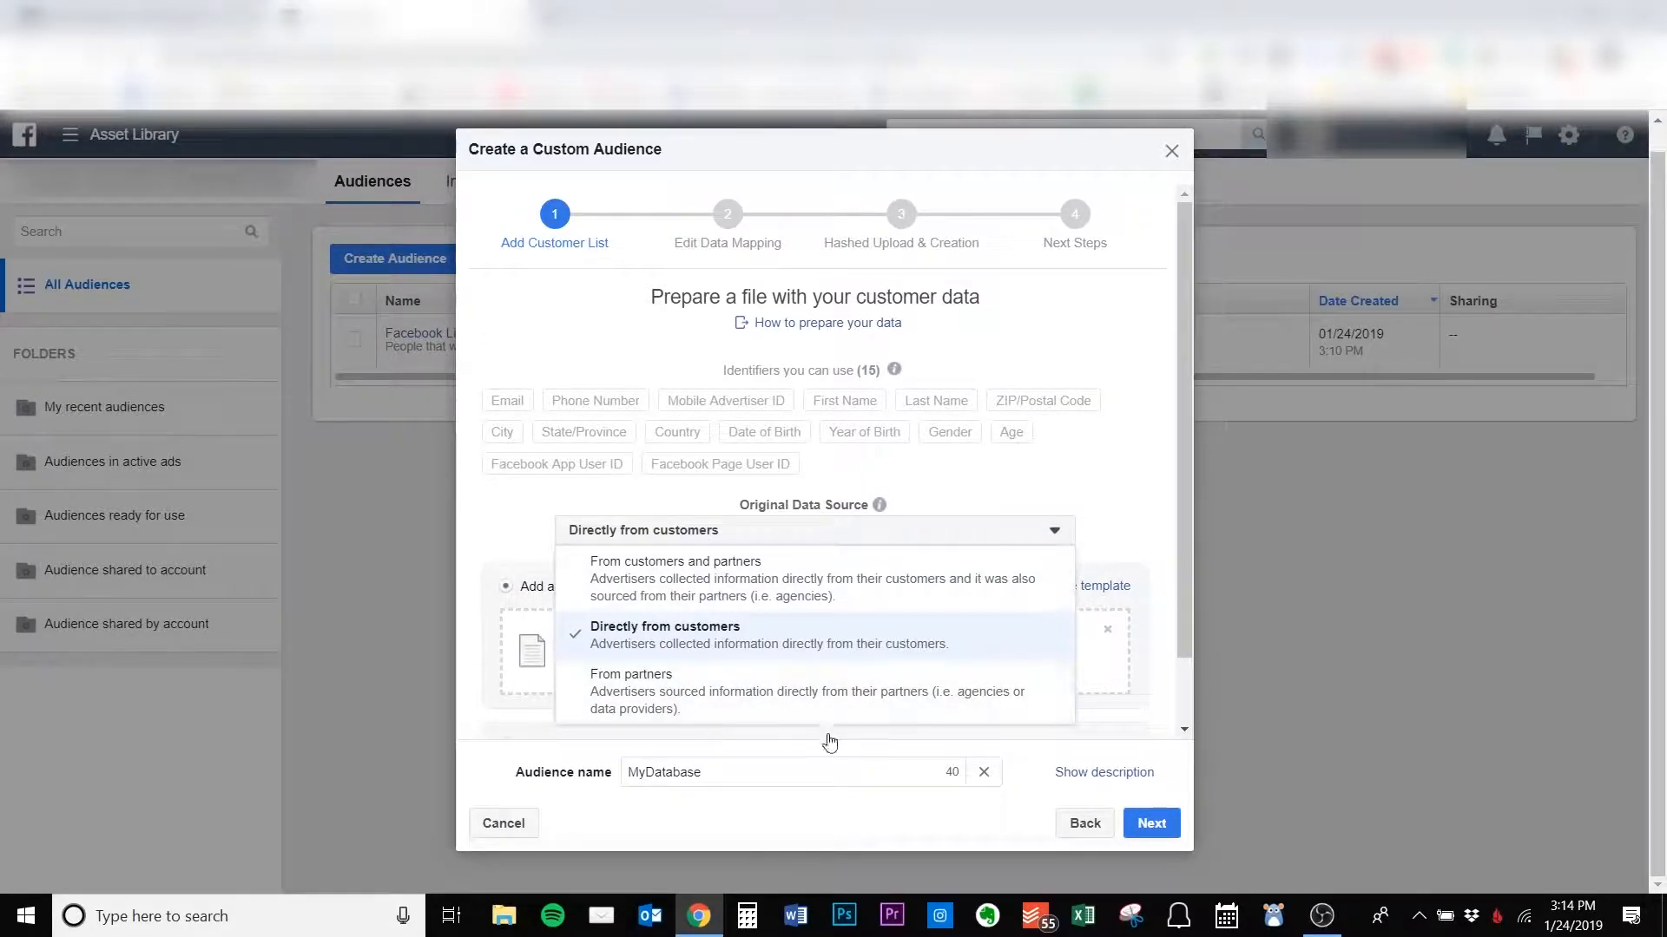
pyautogui.click(1122, 514)
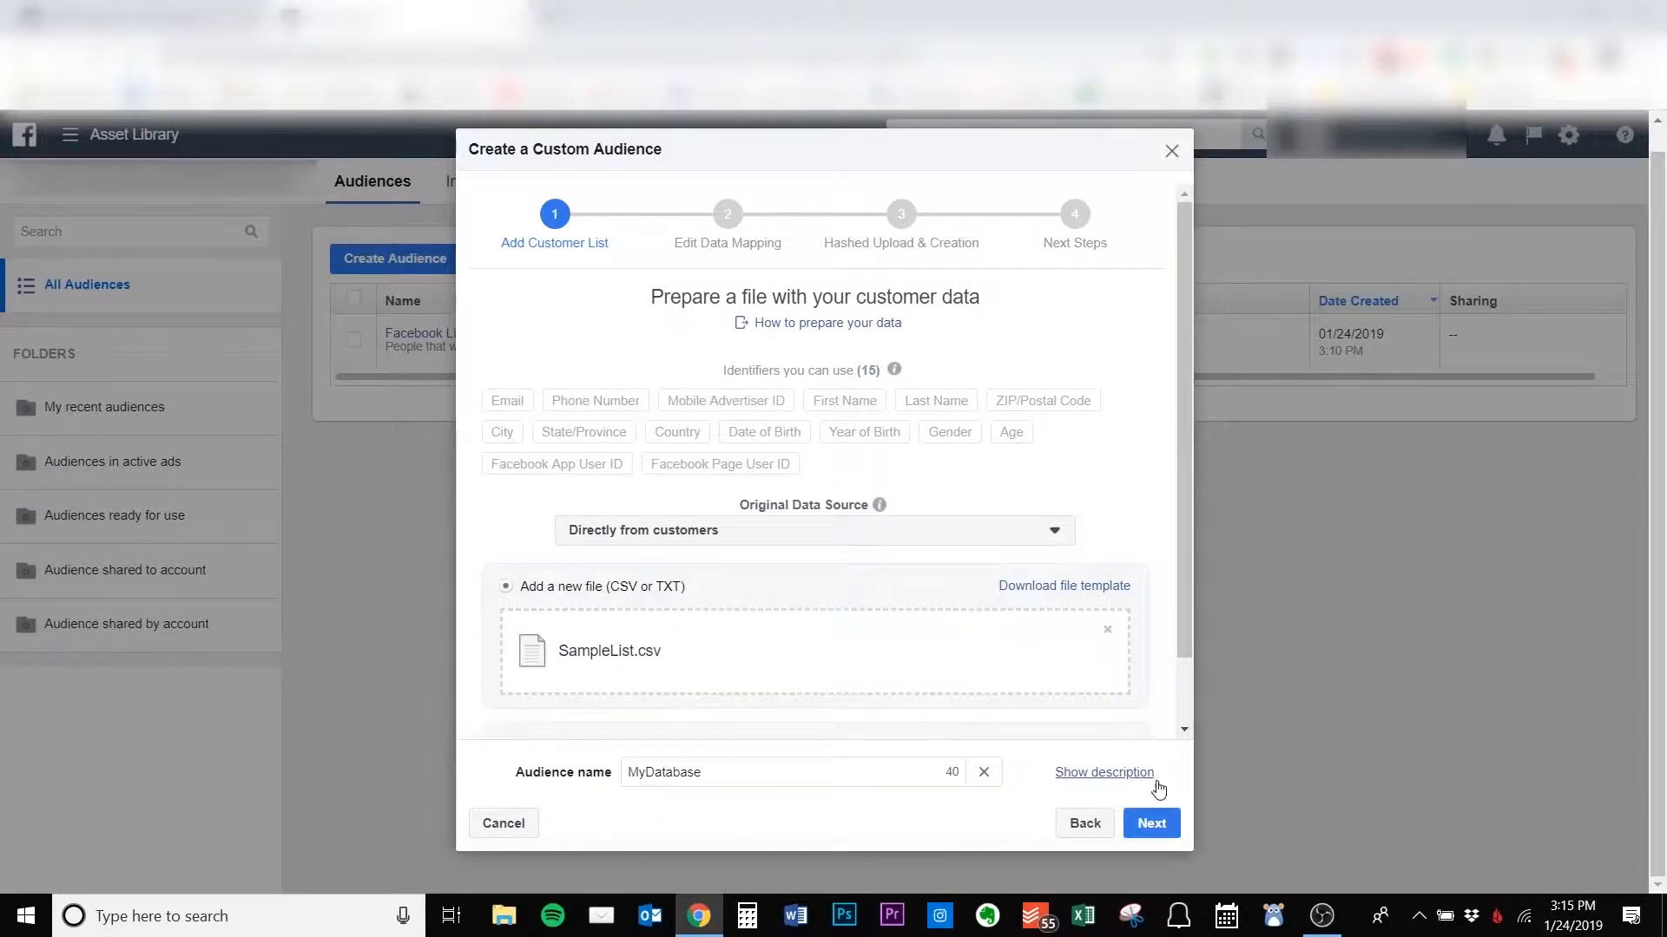
pyautogui.click(1154, 824)
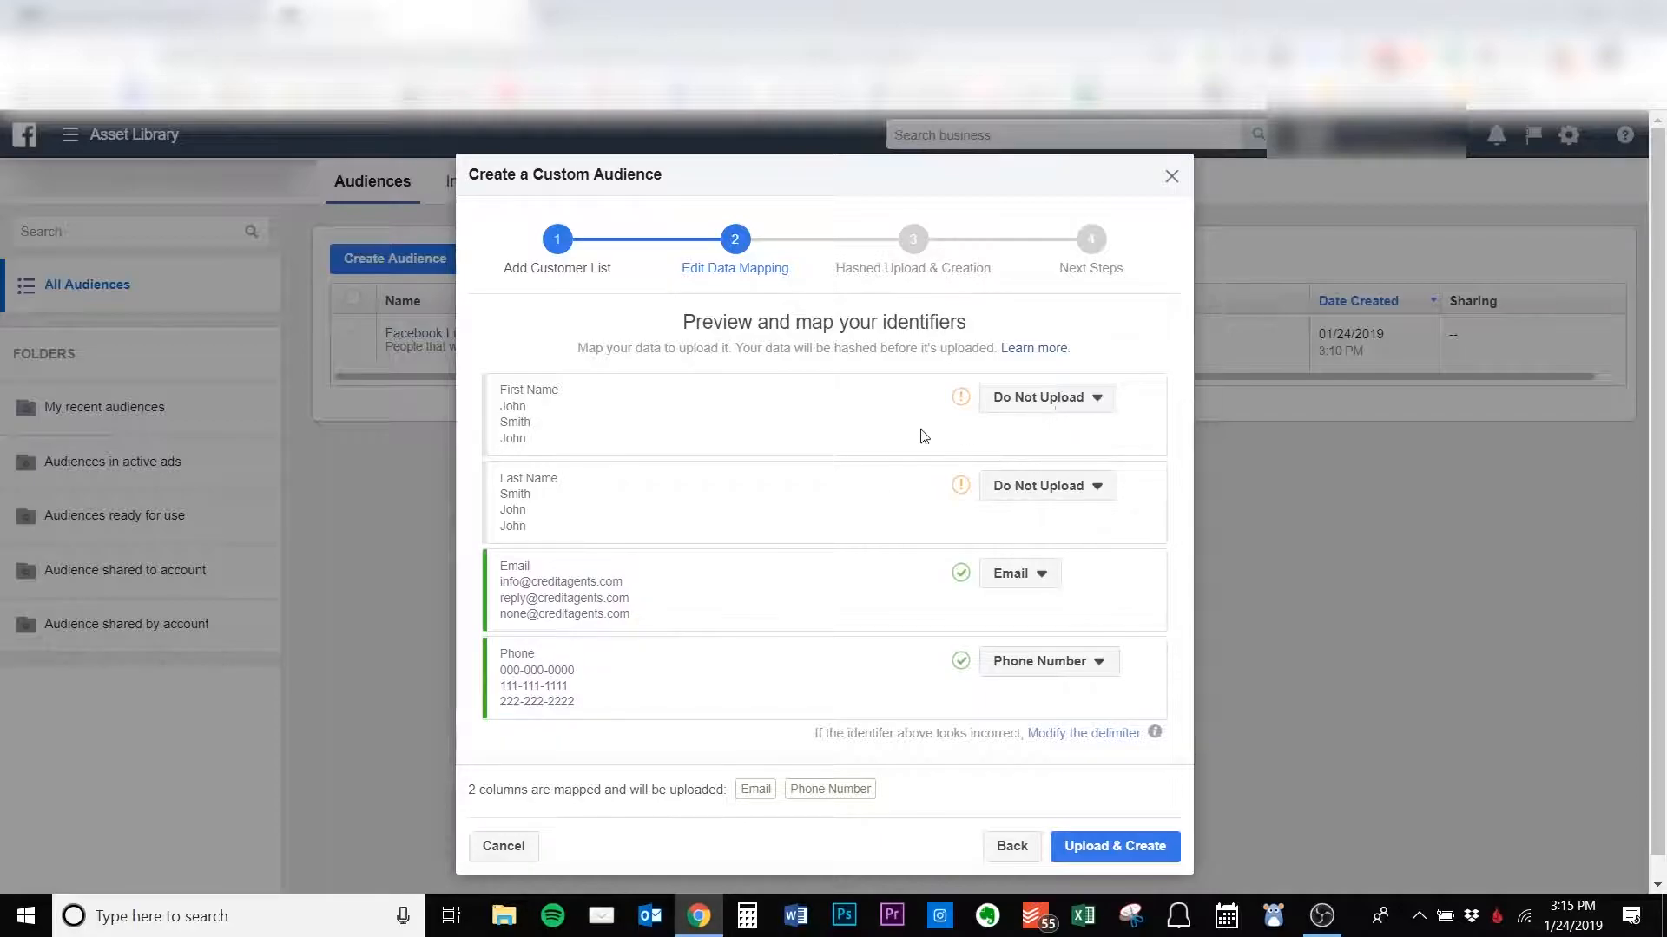
# Map the first two columns of the customer list to the First Name and Last Name identifiers.
pyautogui.click(1075, 405)
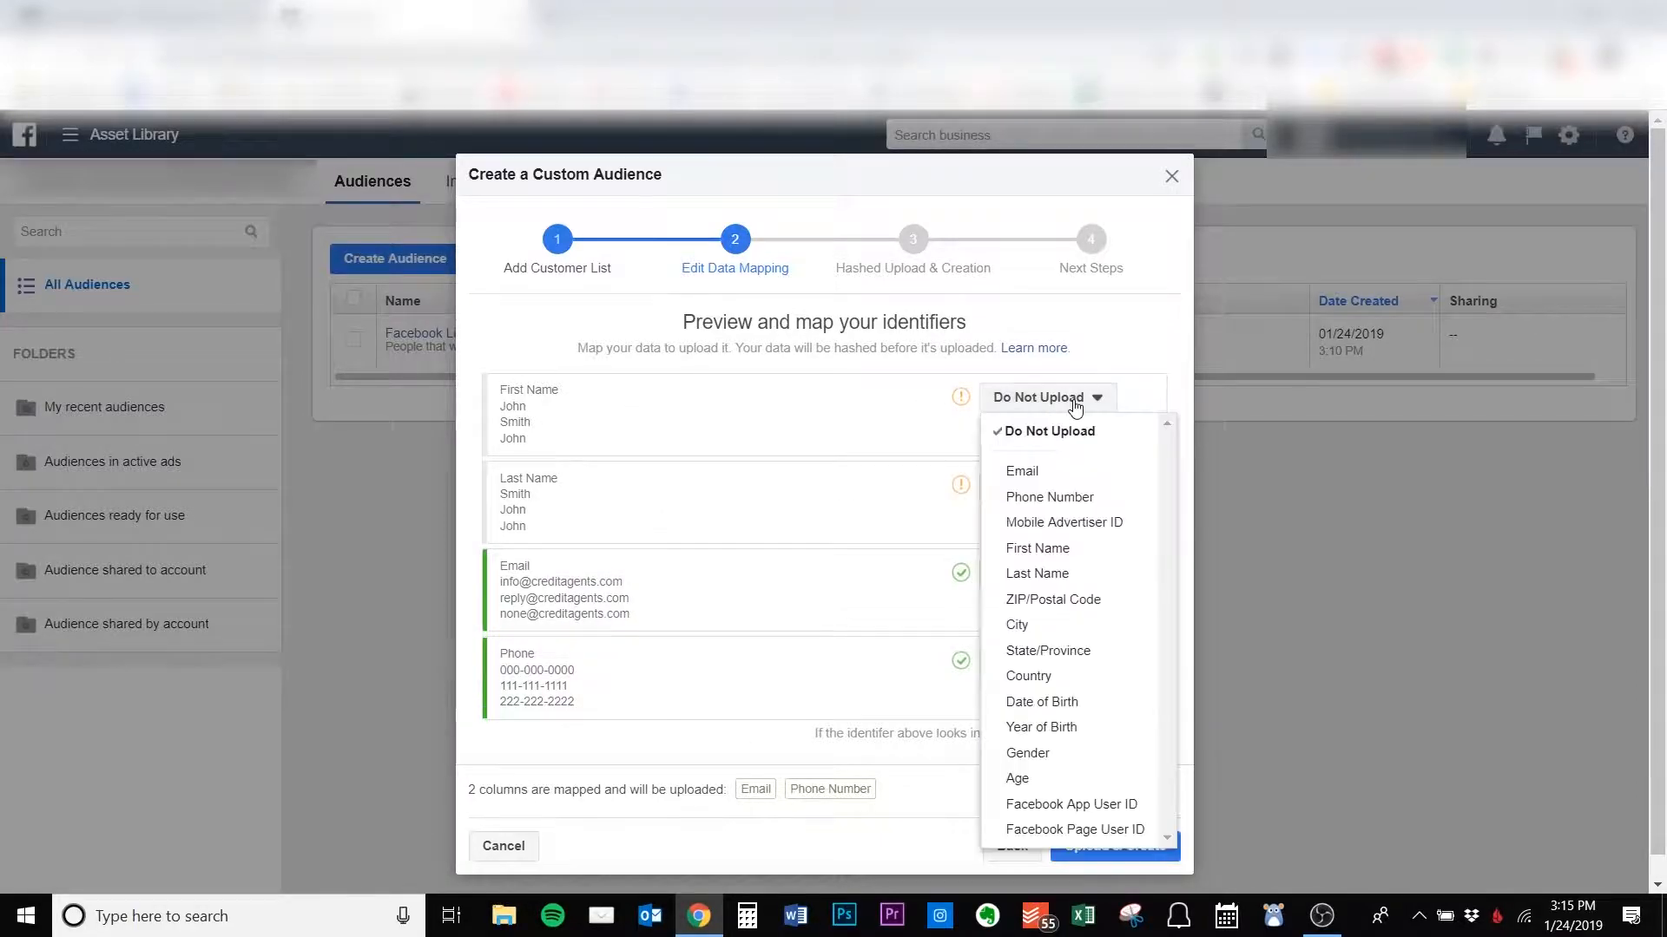
pyautogui.click(1042, 548)
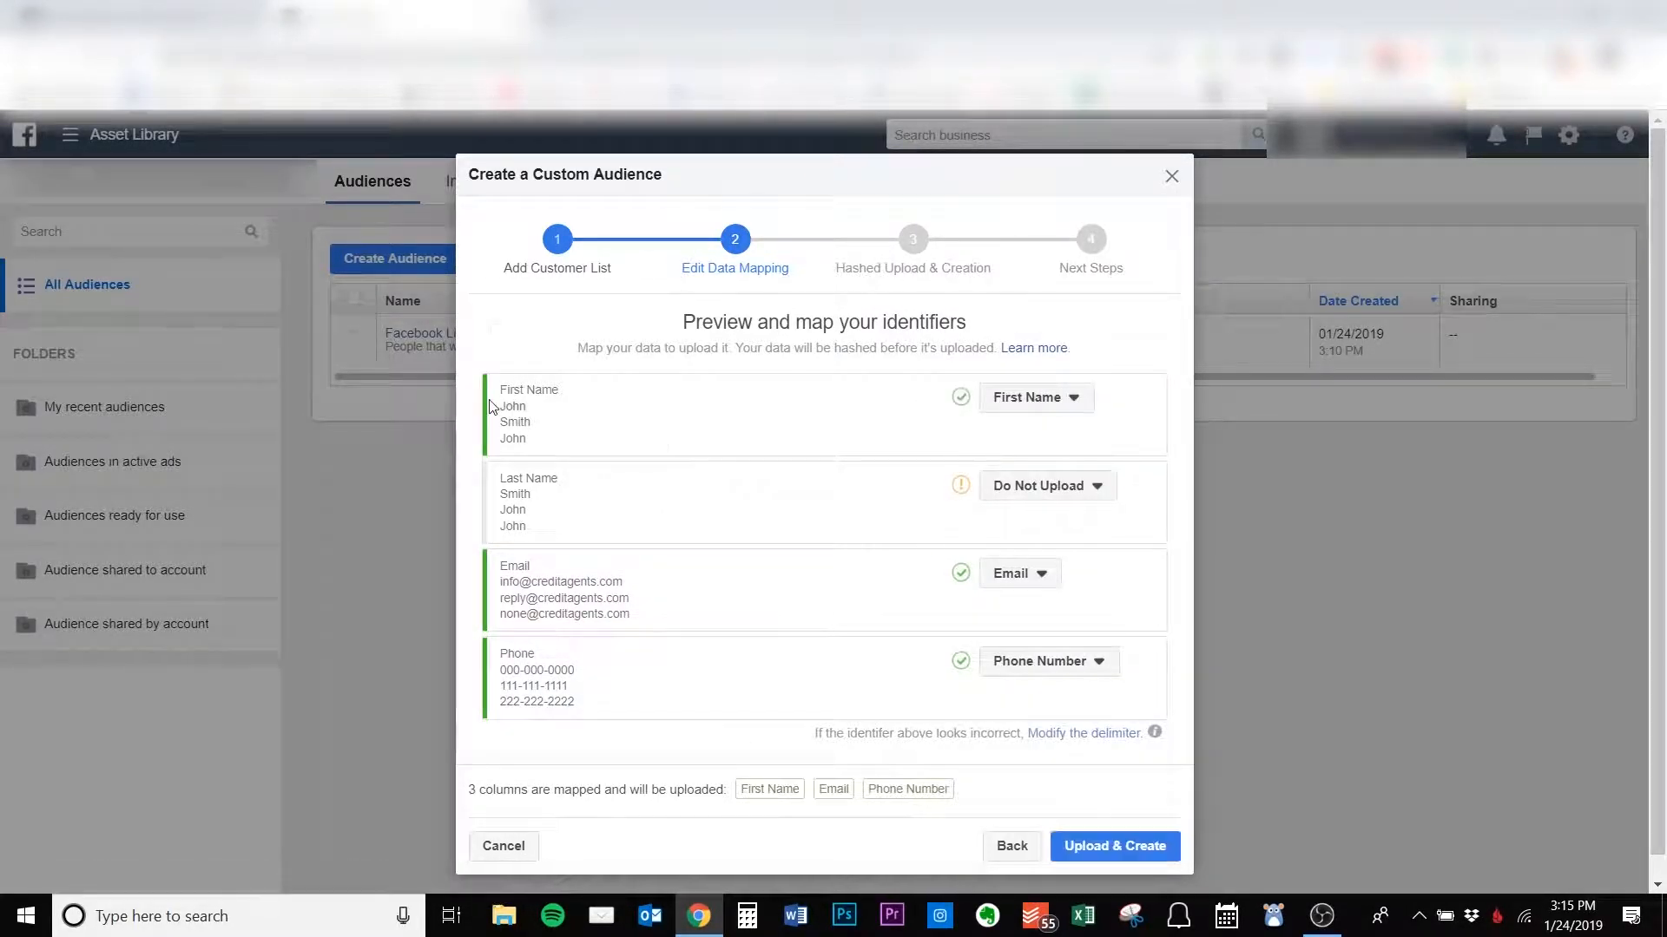
pyautogui.click(1052, 486)
pyautogui.click(1056, 660)
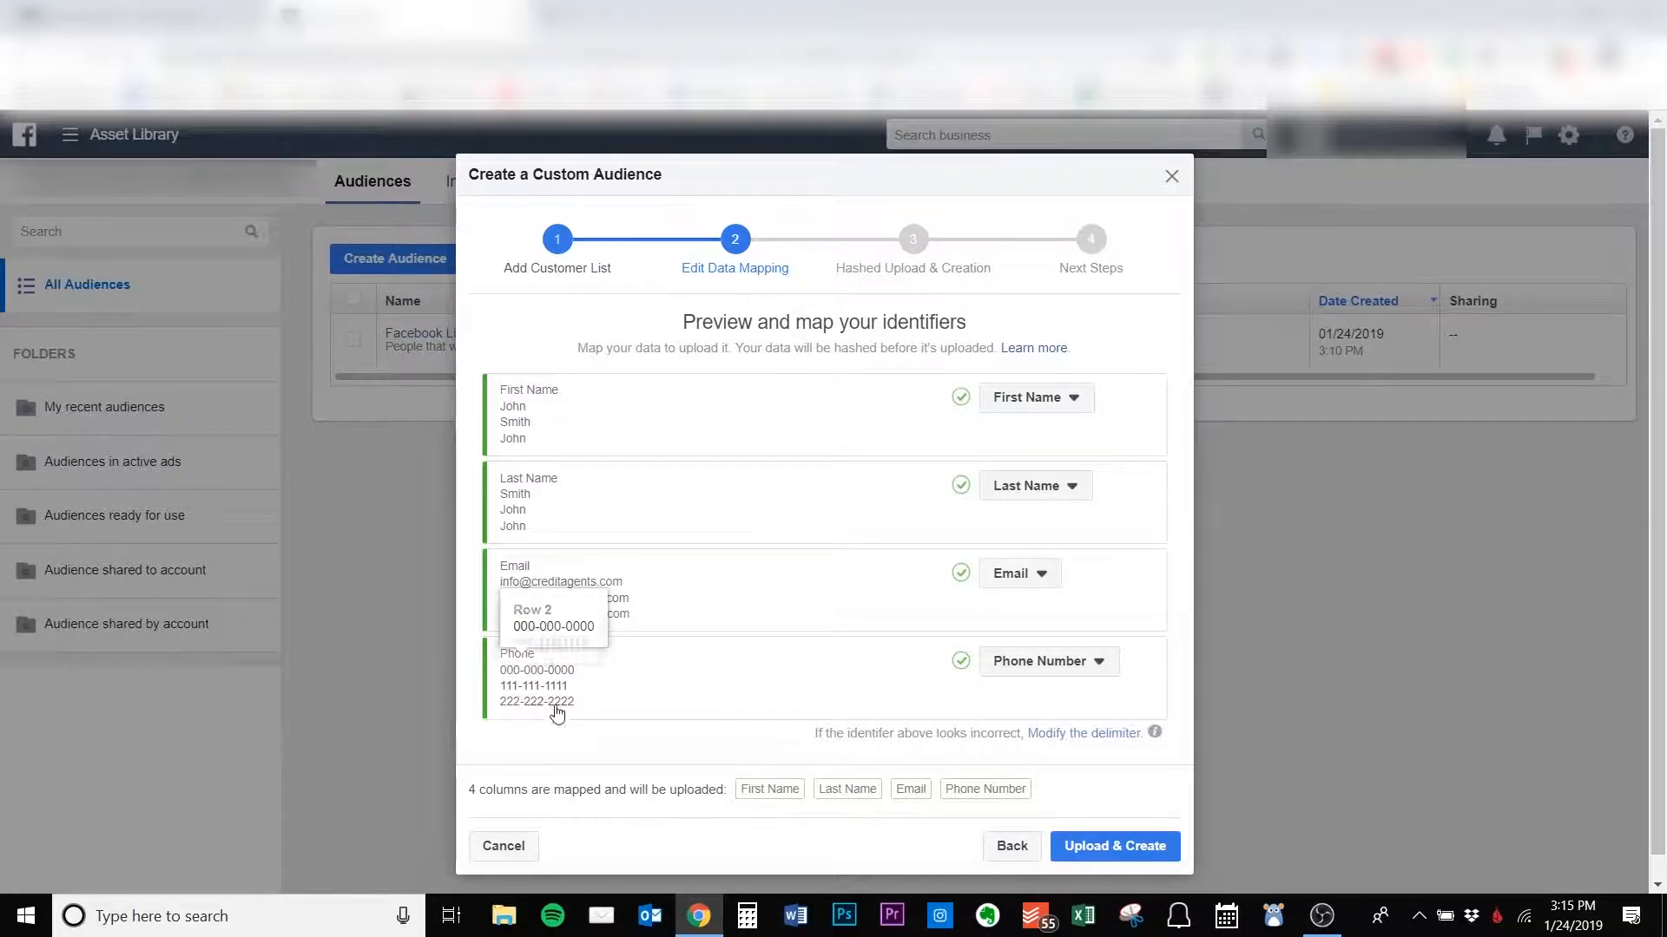
# Upload the mapped customer data to create the audience, and finish the audience setup.
pyautogui.scroll(-1, 552, 695)
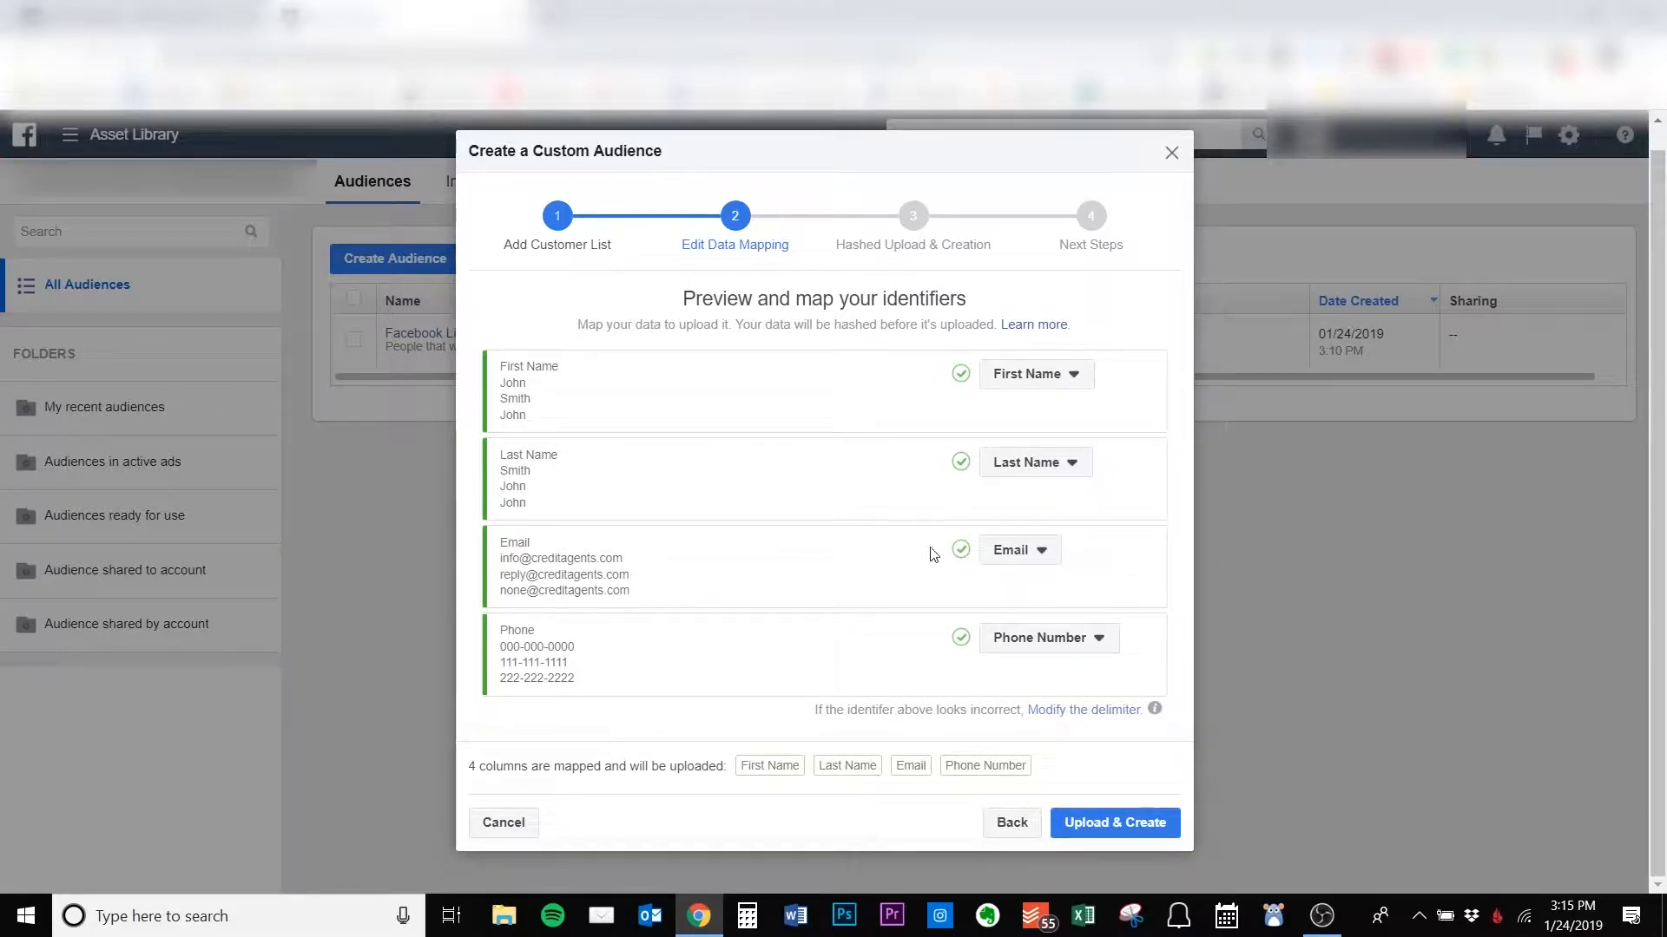
pyautogui.click(1096, 824)
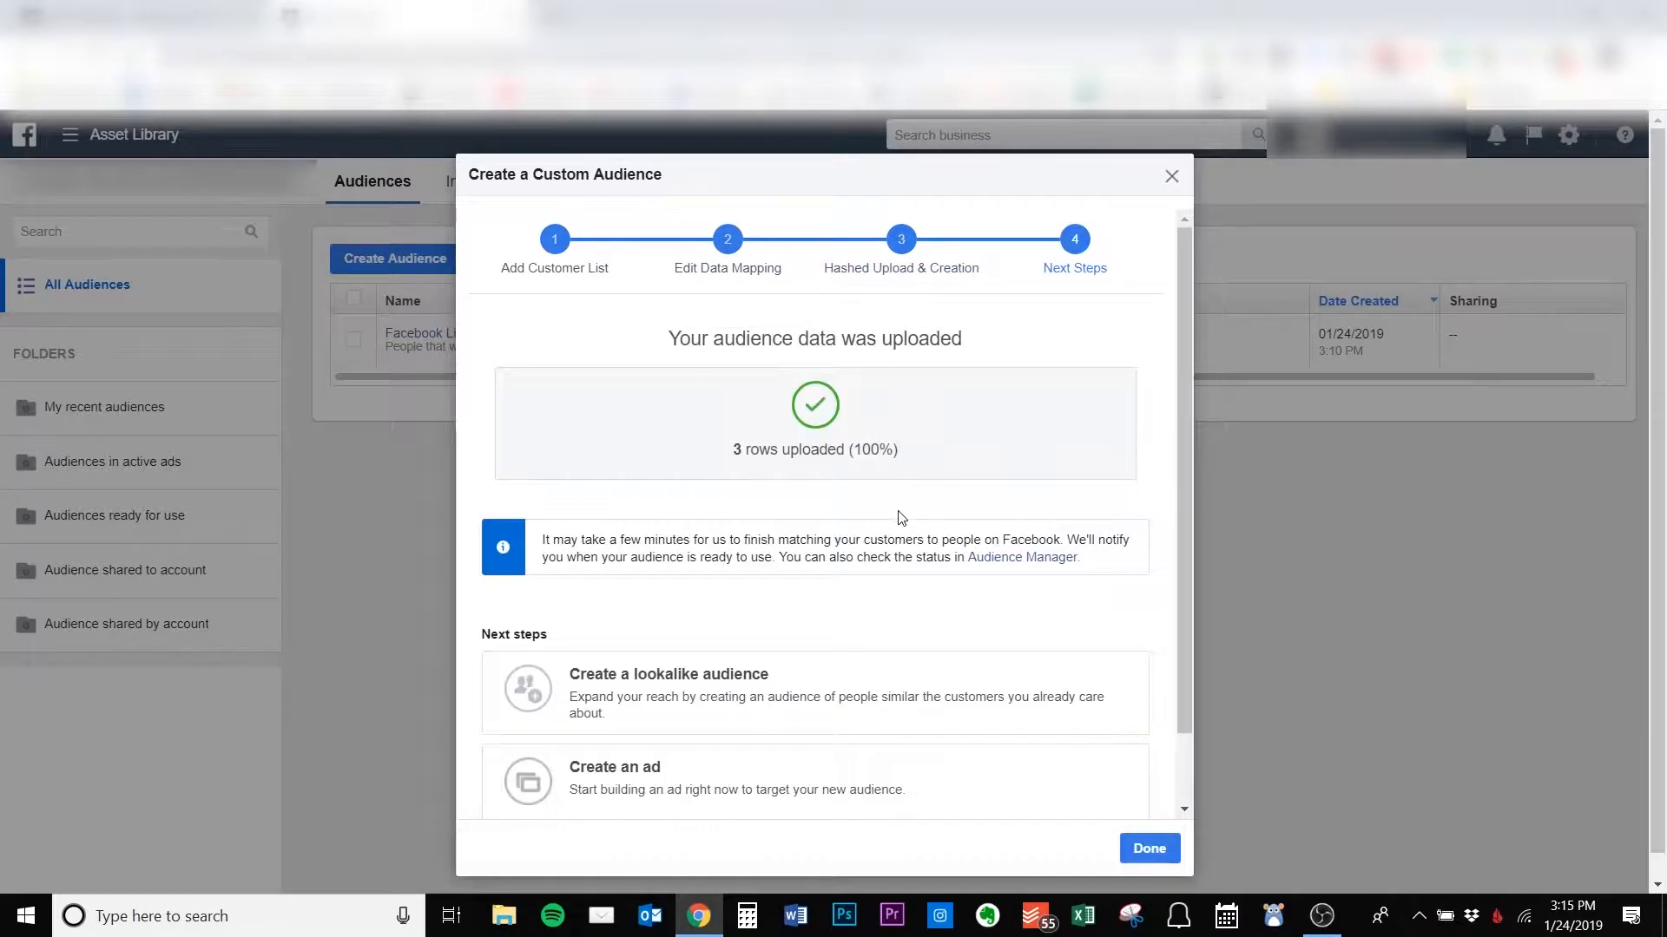
pyautogui.click(1148, 848)
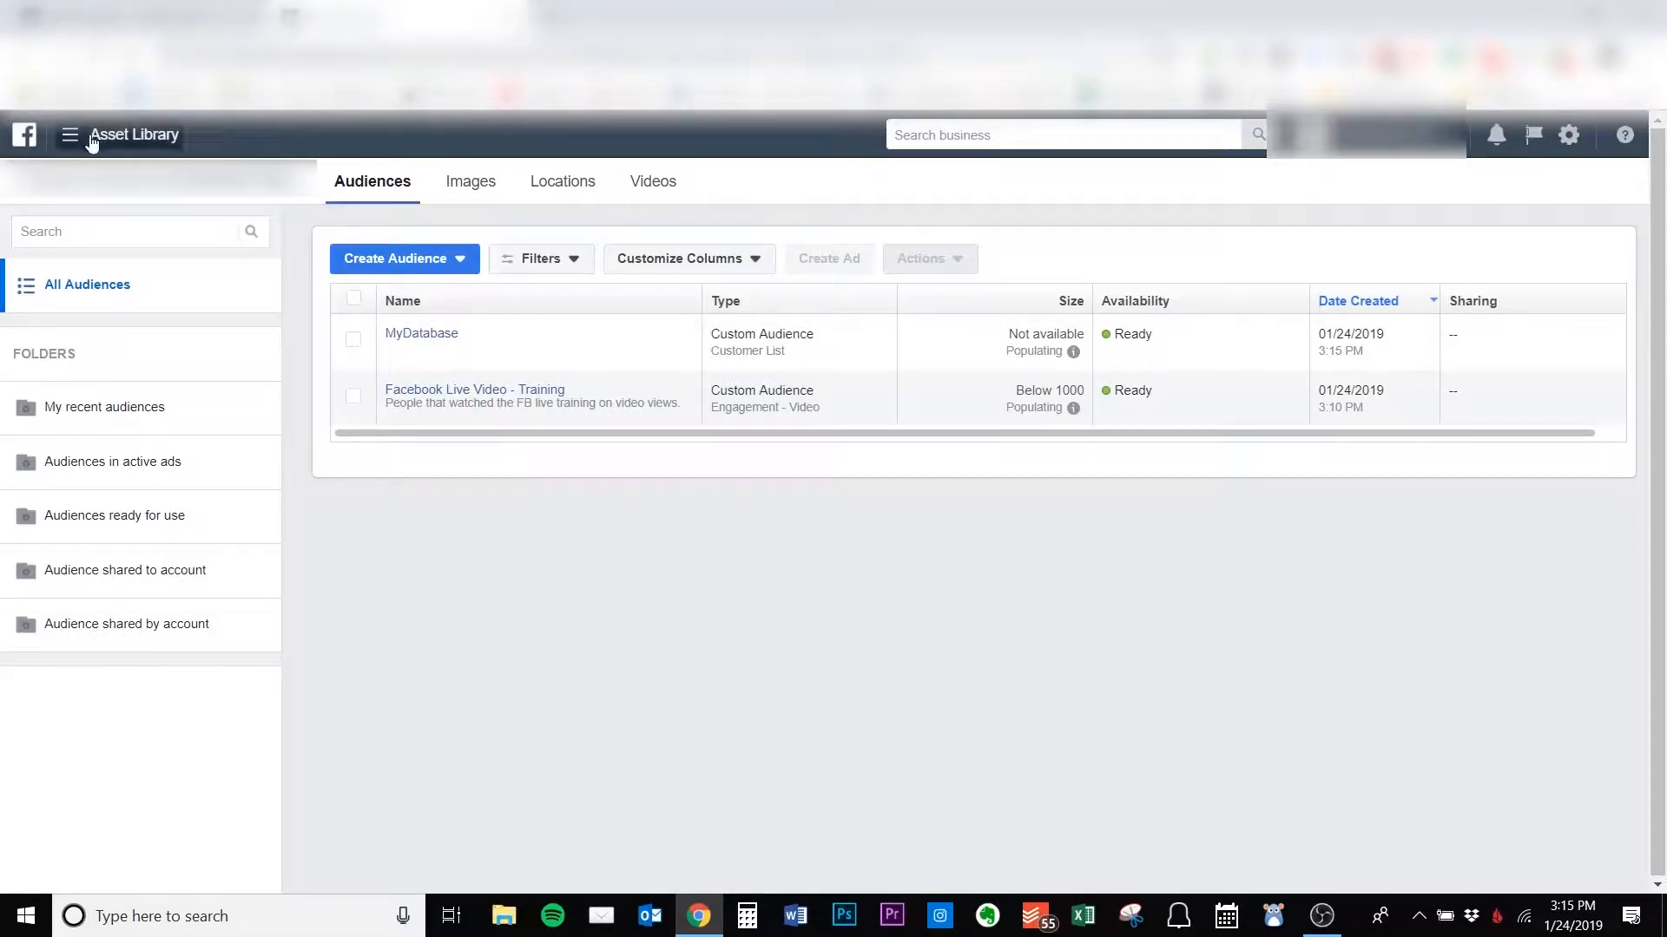
# Return to Ads Manager, resume the ad draft at its 29-39 ad set, and dismiss the welcome-back notice.
pyautogui.click(518, 15)
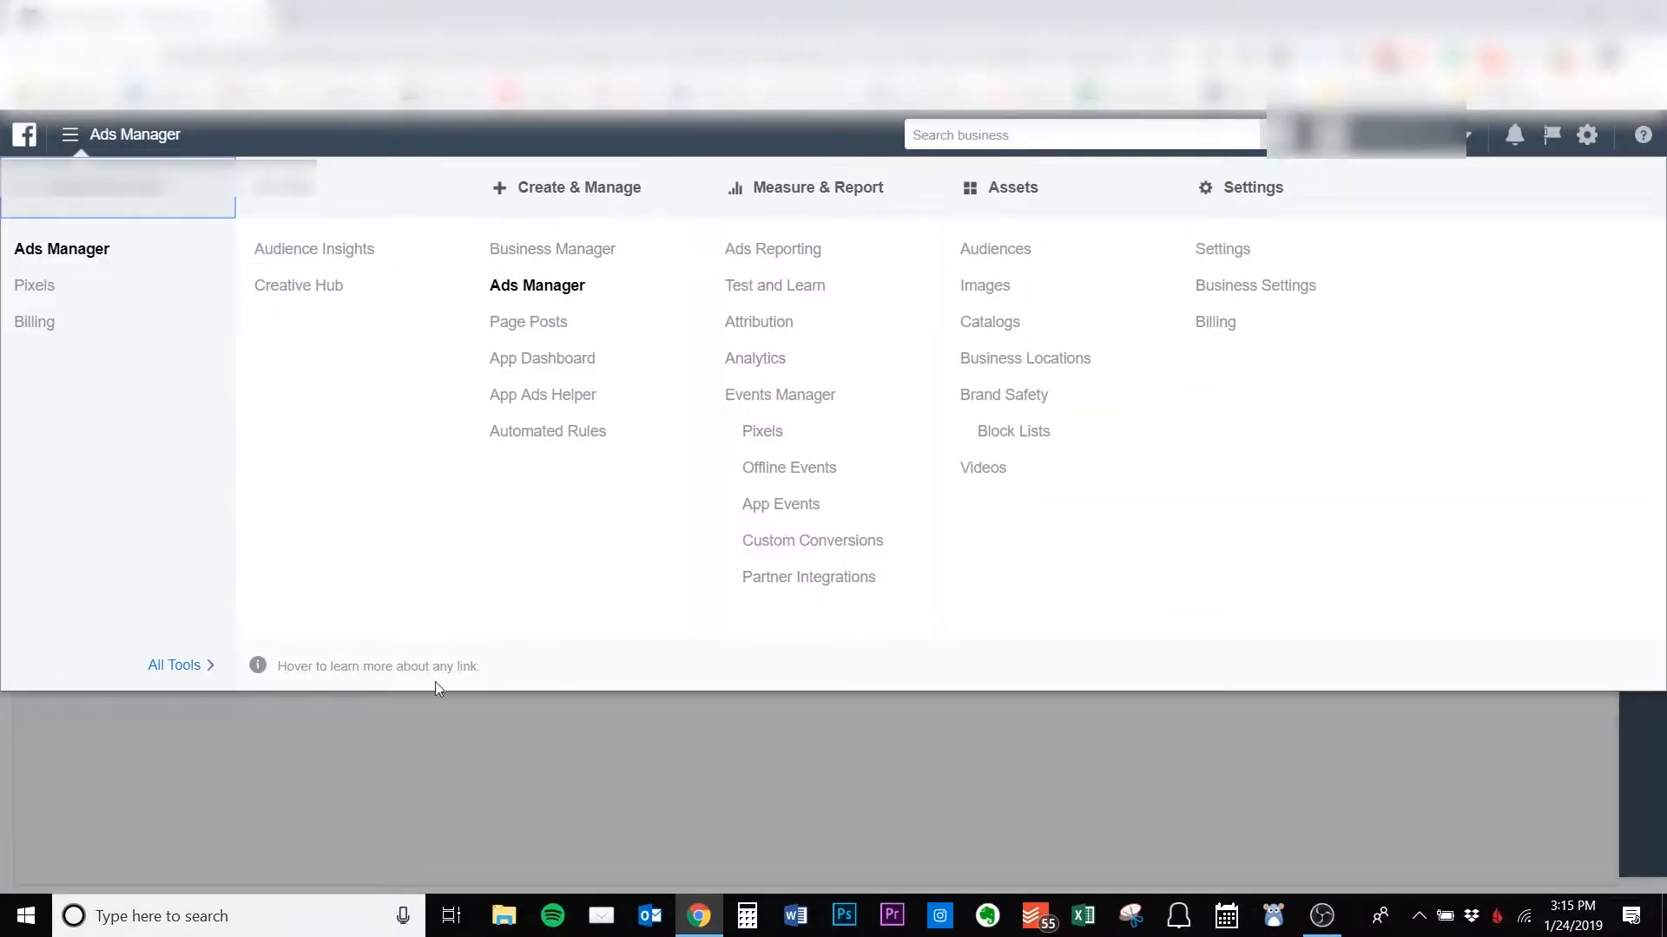
pyautogui.click(442, 729)
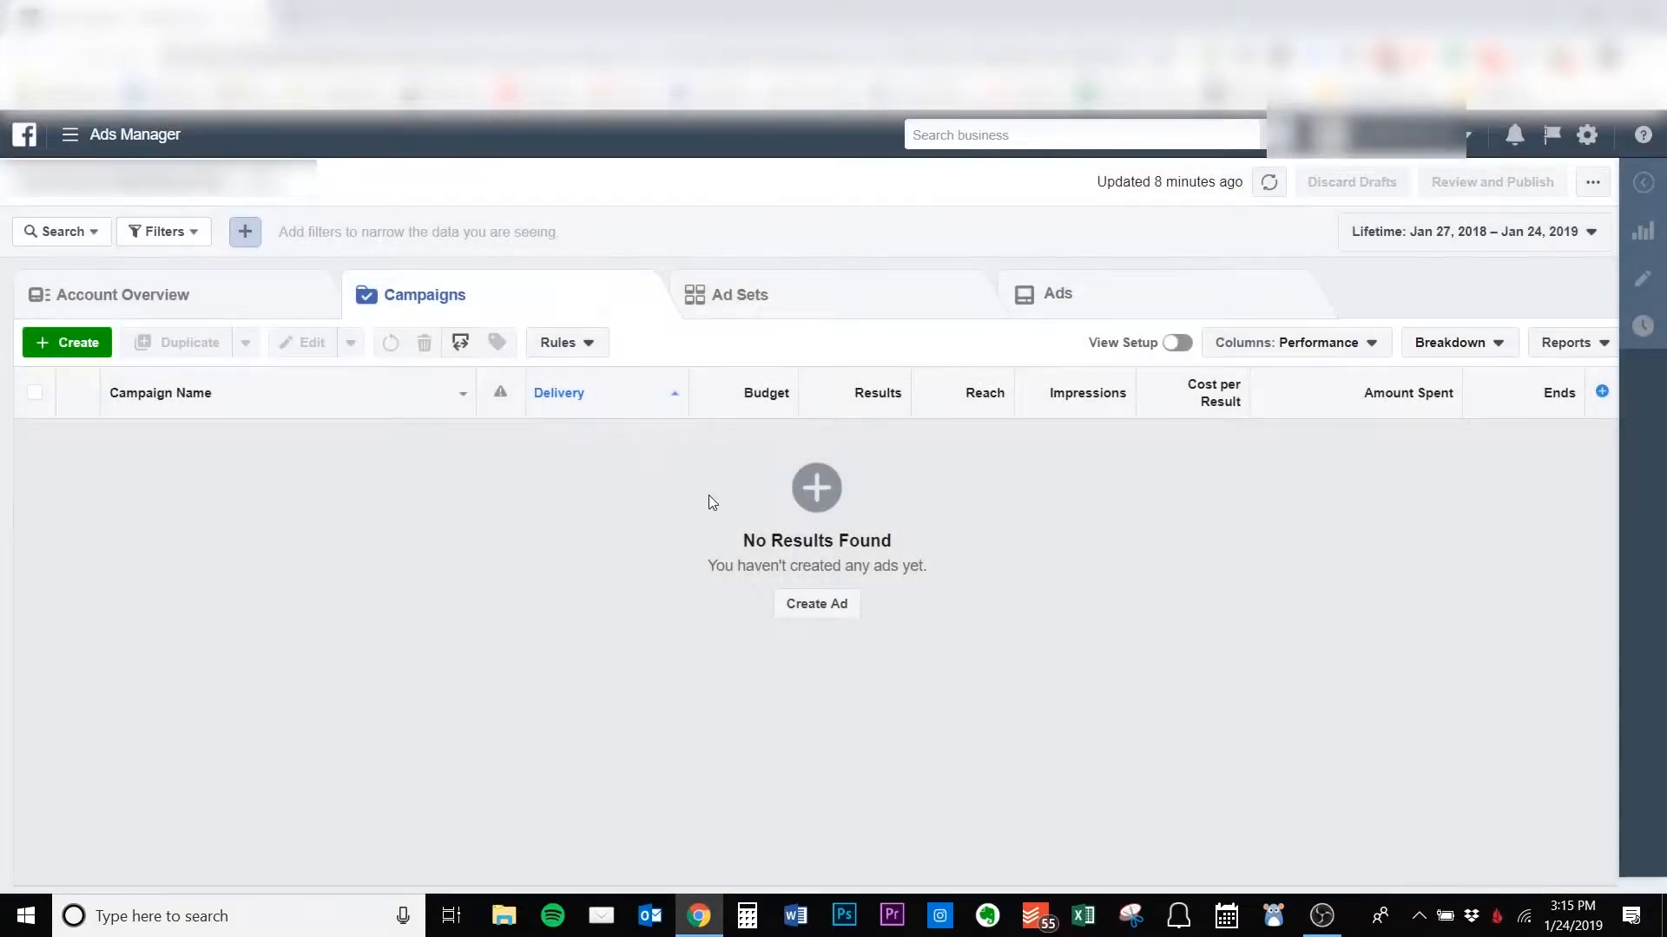
pyautogui.click(835, 618)
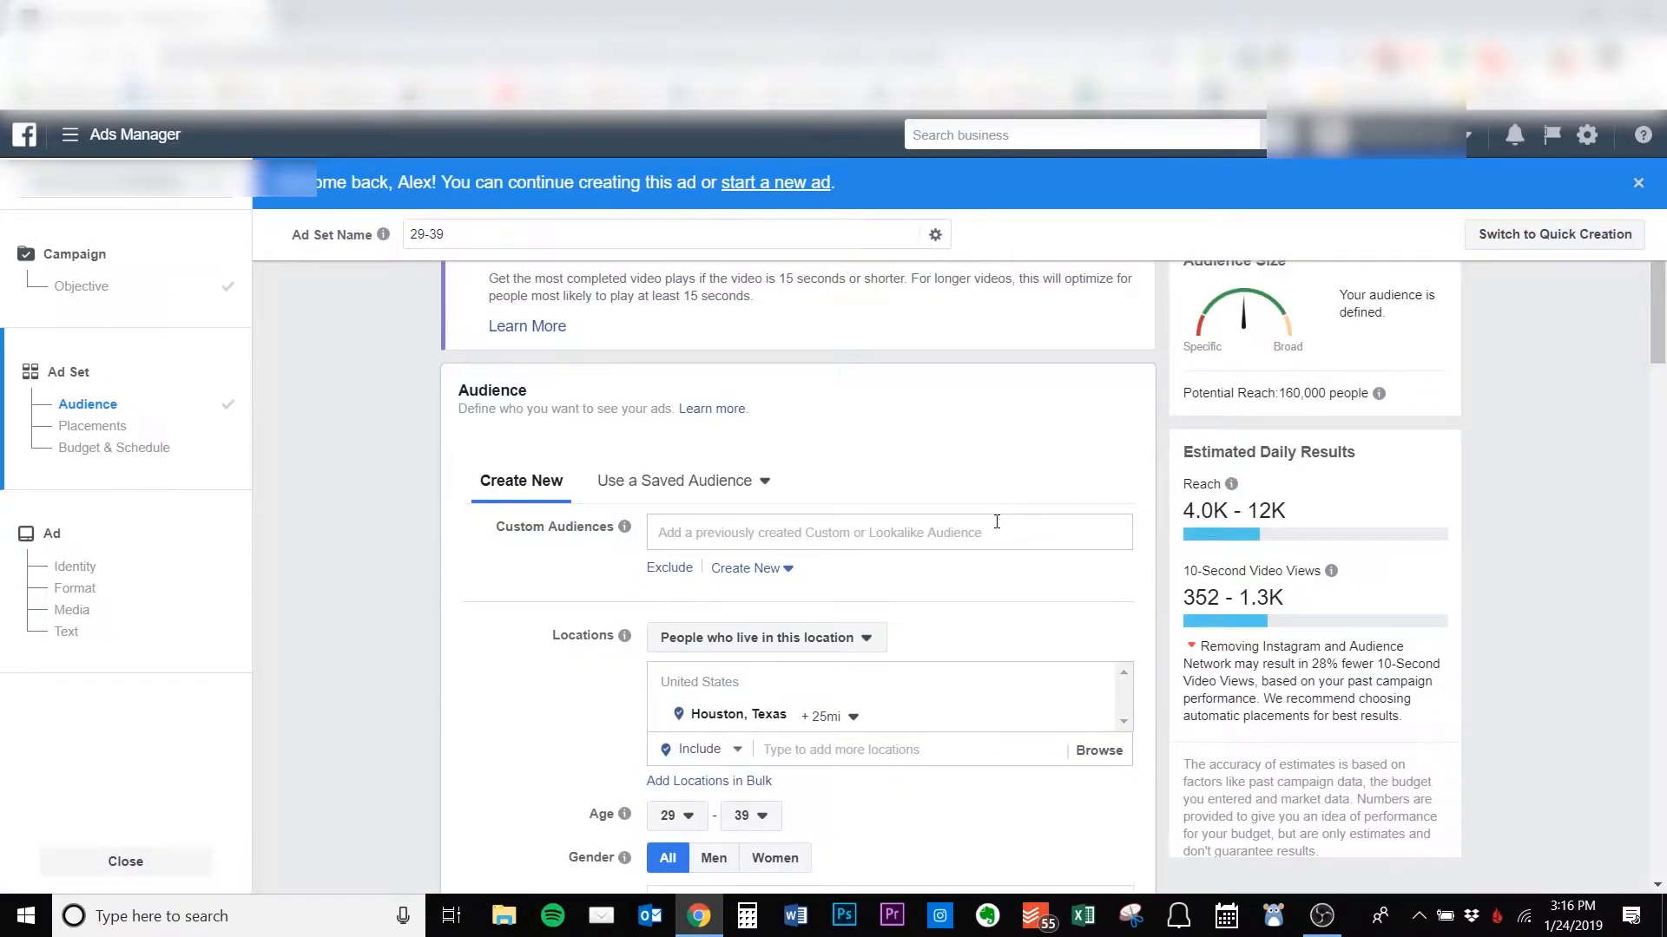
pyautogui.click(1638, 184)
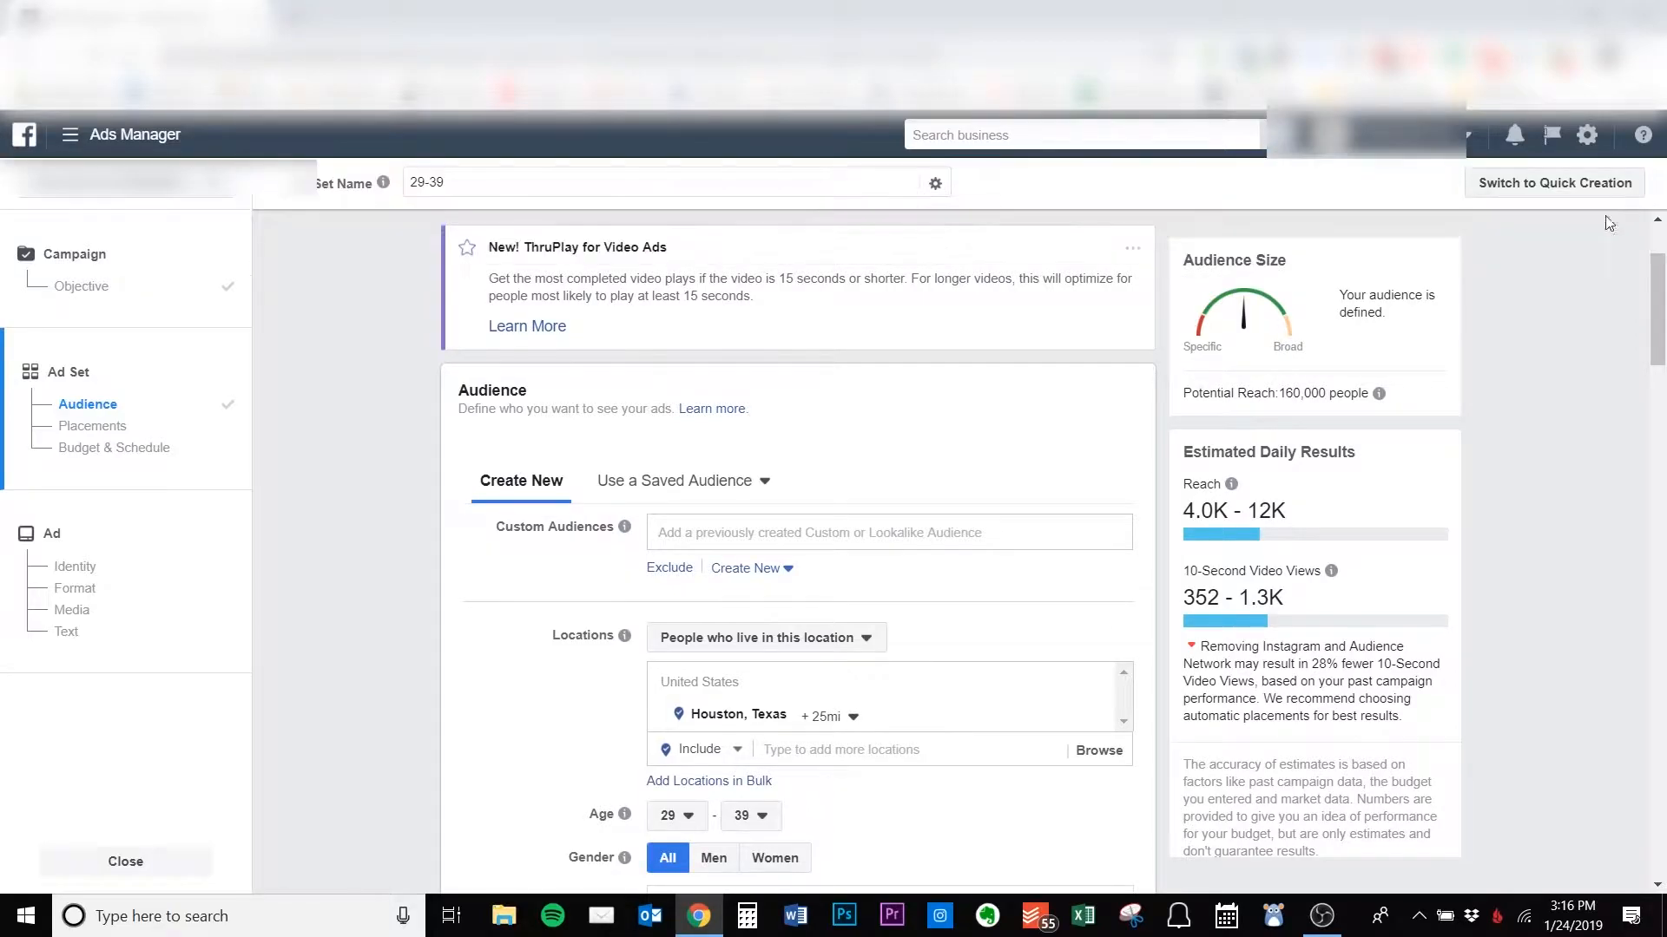
# Accept the Custom Audience terms and add the MyDatabase customer list to the ad set's custom audiences.
pyautogui.click(801, 524)
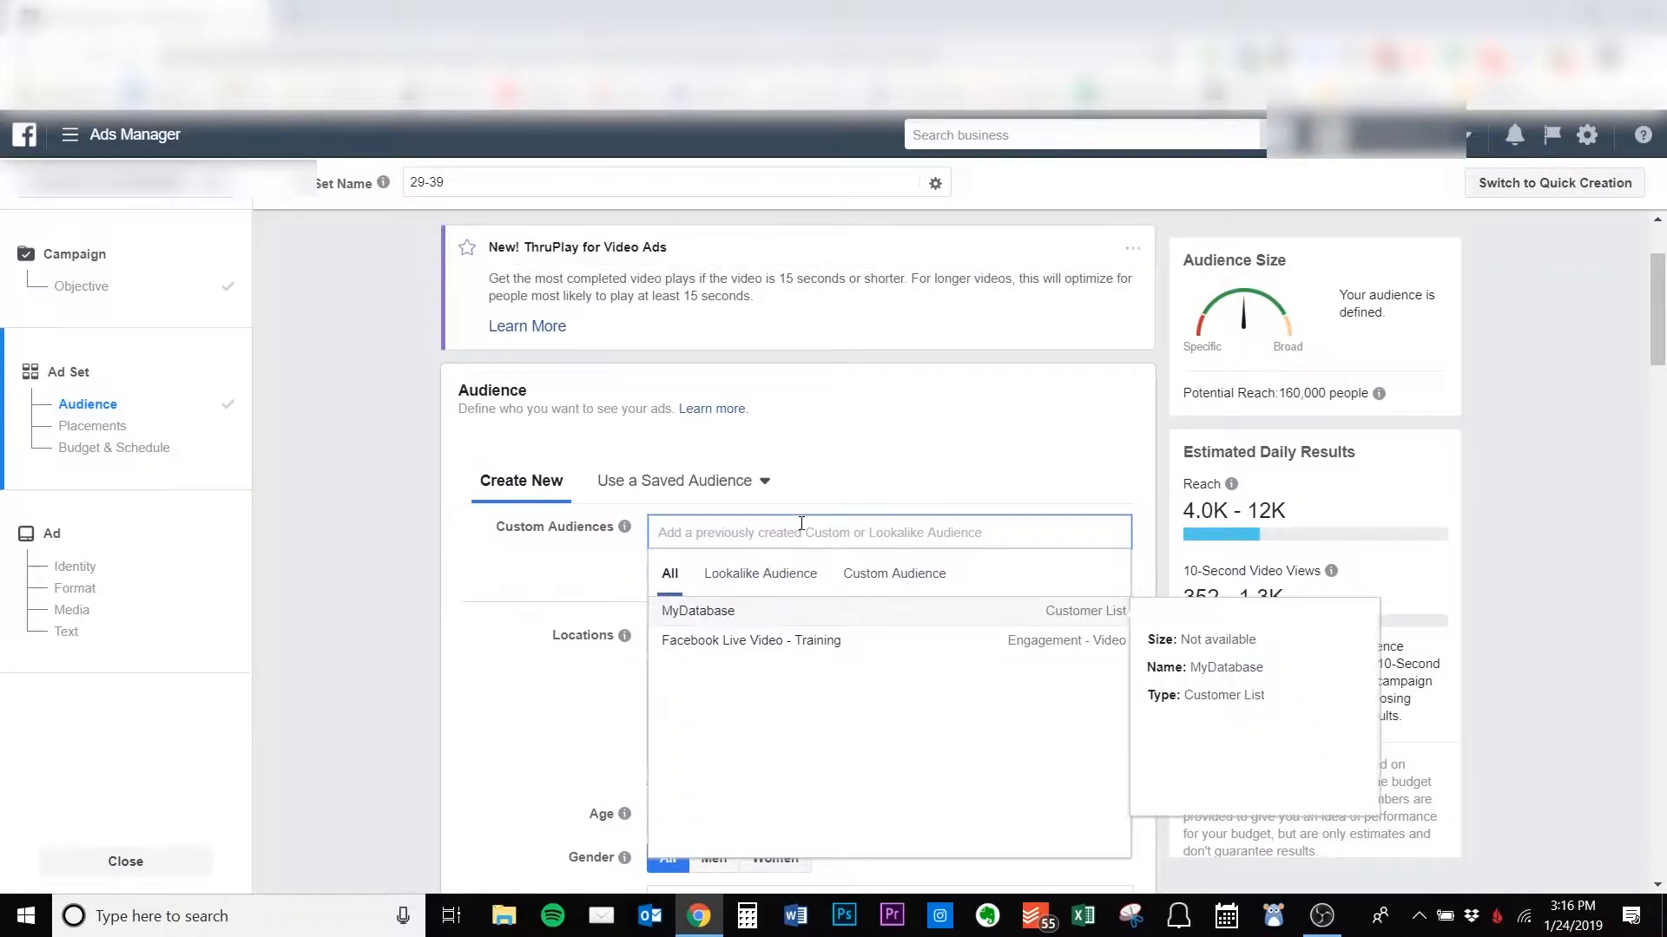
pyautogui.click(748, 610)
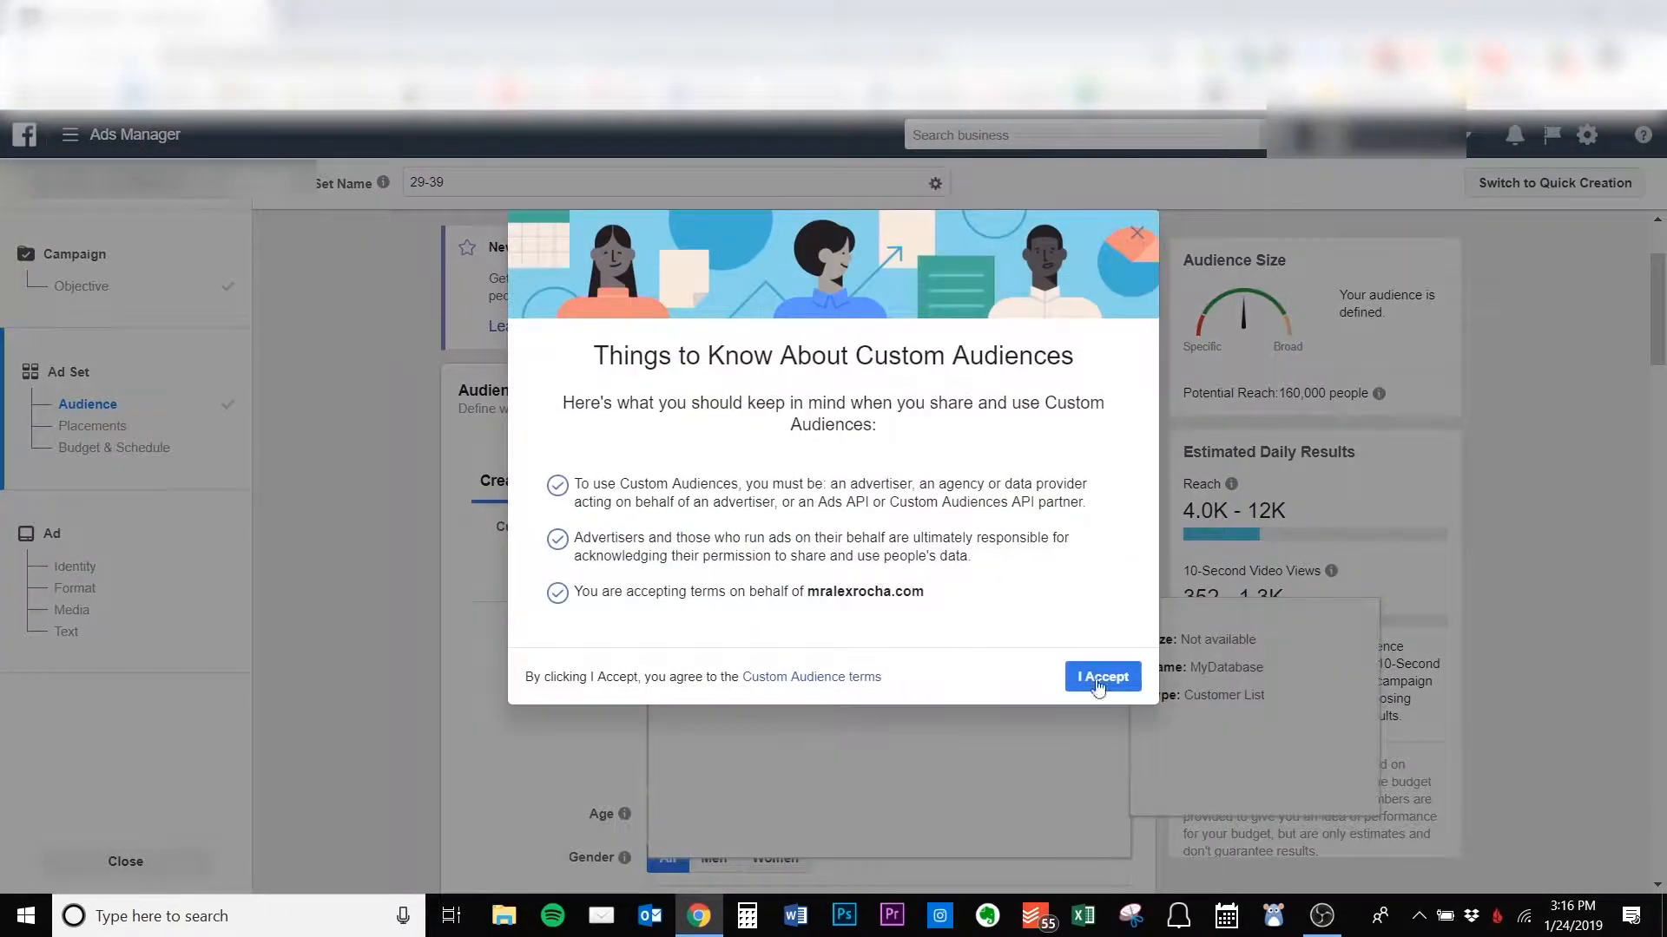
pyautogui.click(1103, 677)
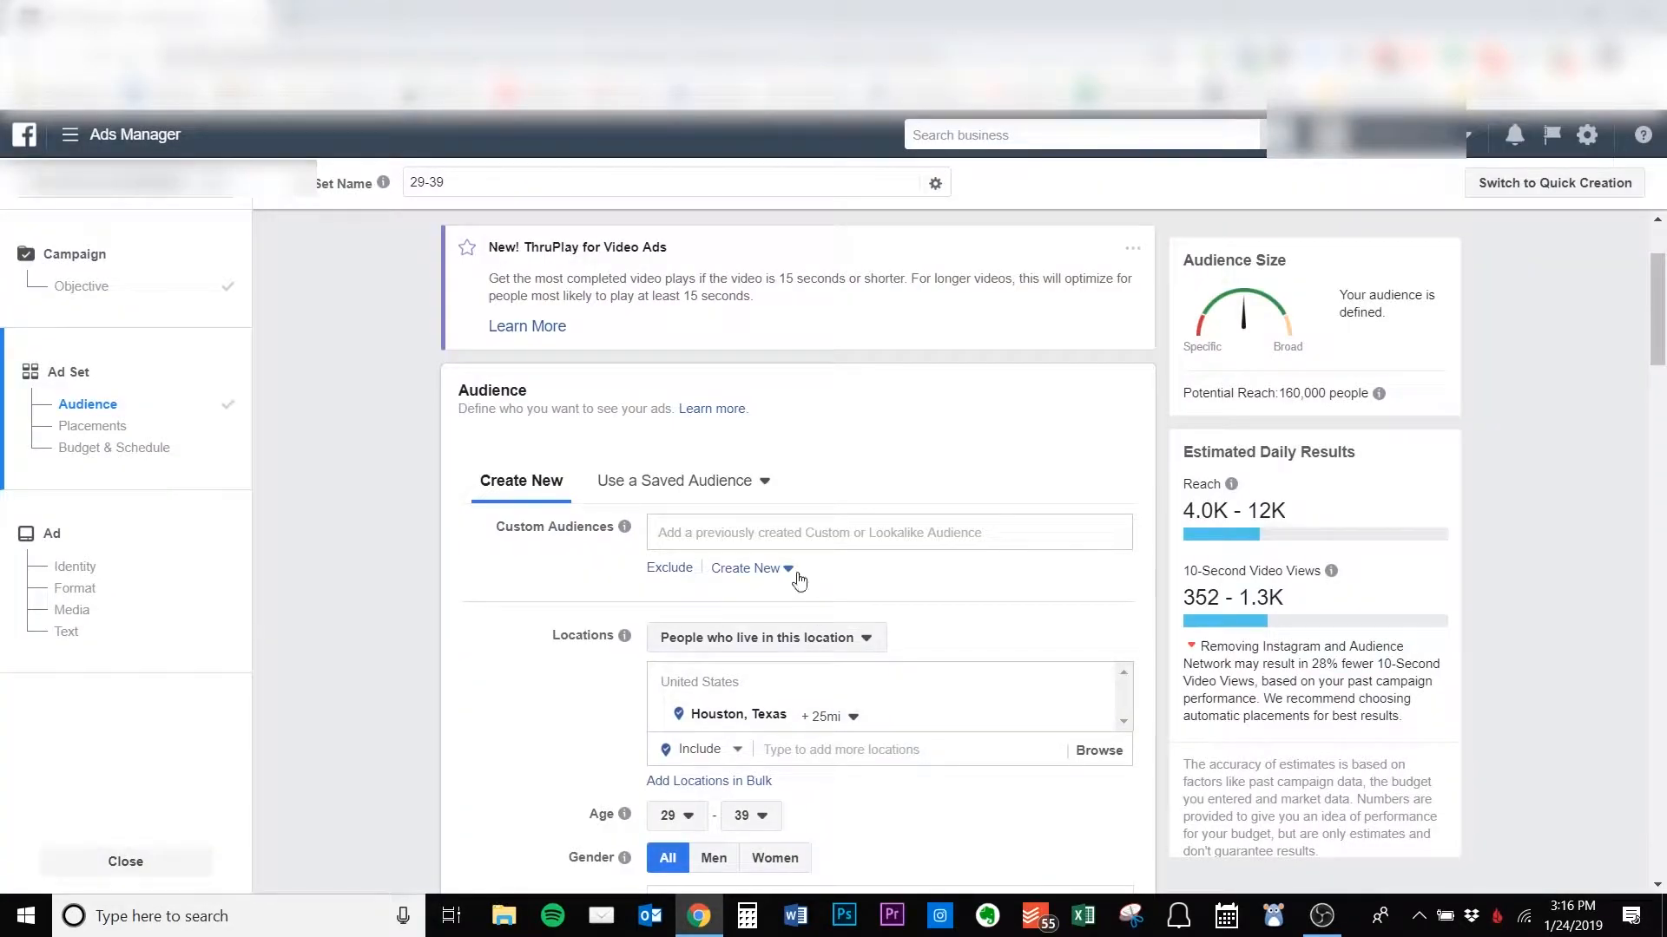
pyautogui.click(779, 542)
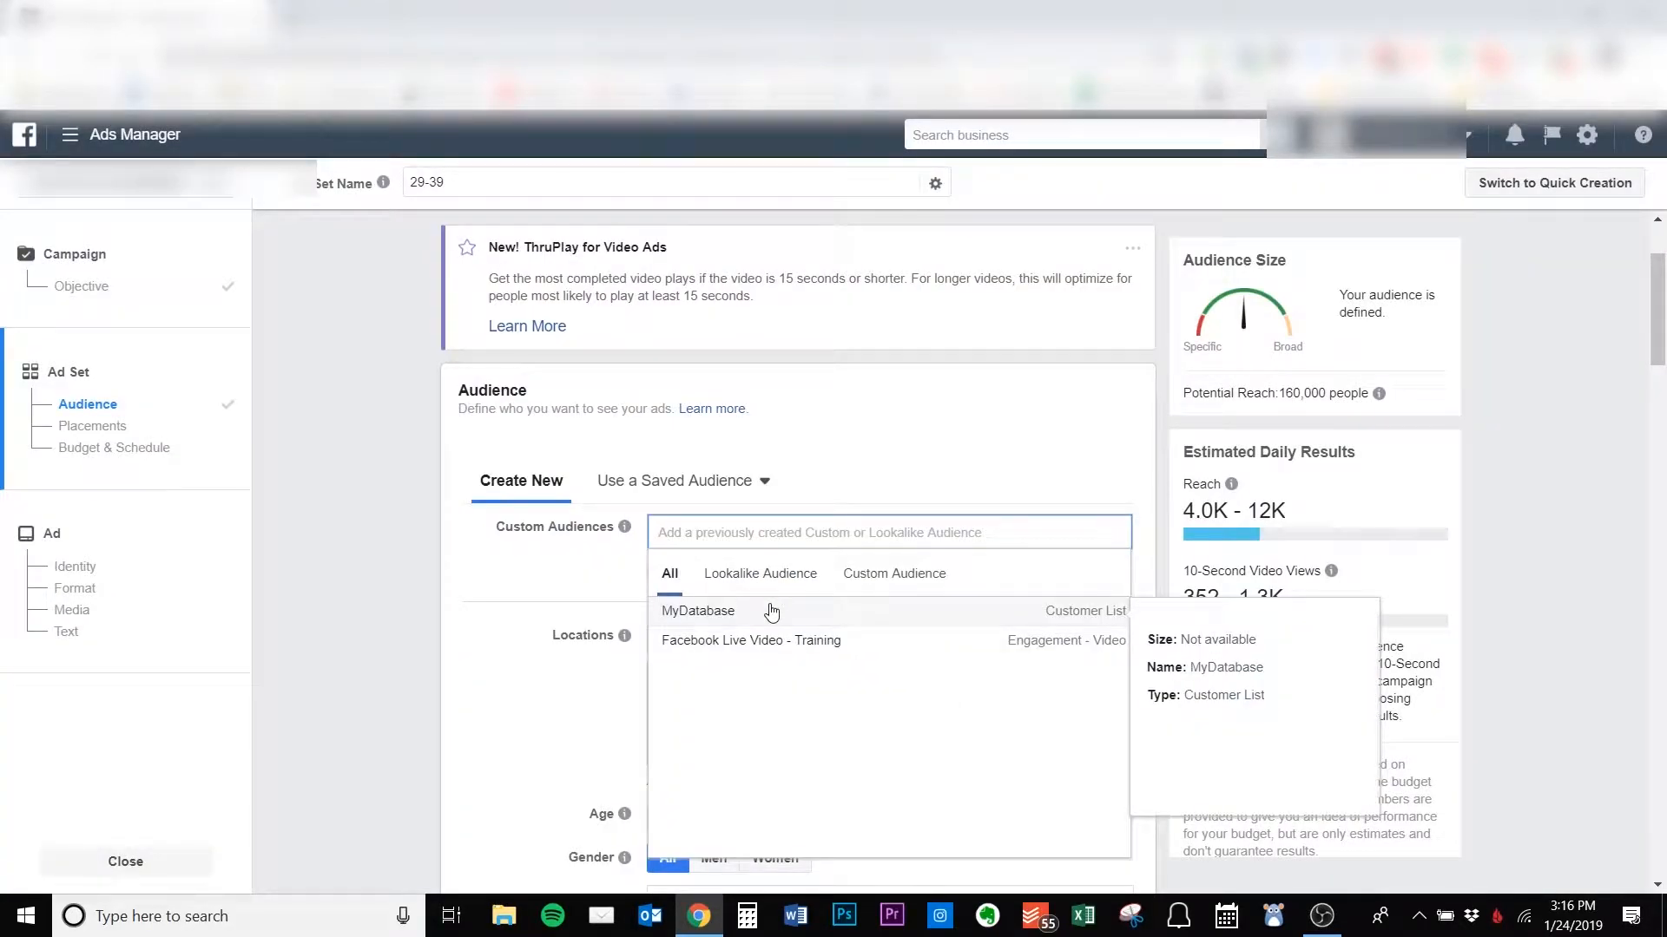
pyautogui.click(768, 609)
pyautogui.click(581, 579)
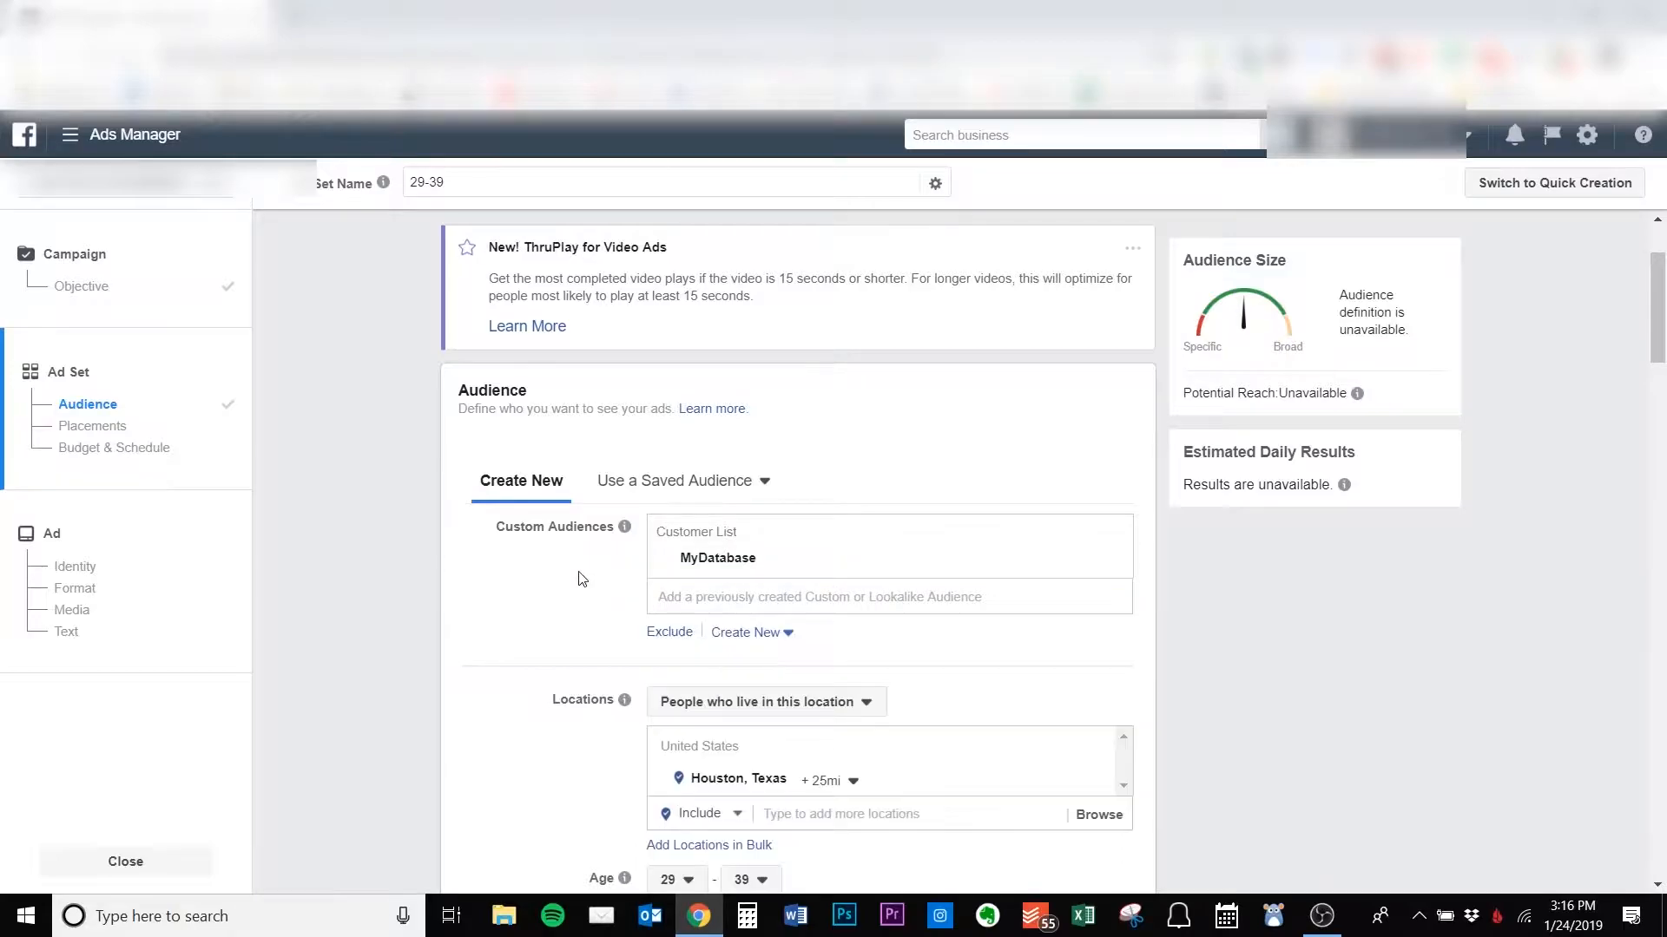
# Add the Facebook Live Video - Training engagement audience to the ad set's custom audiences and check the estimate information.
pyautogui.click(717, 601)
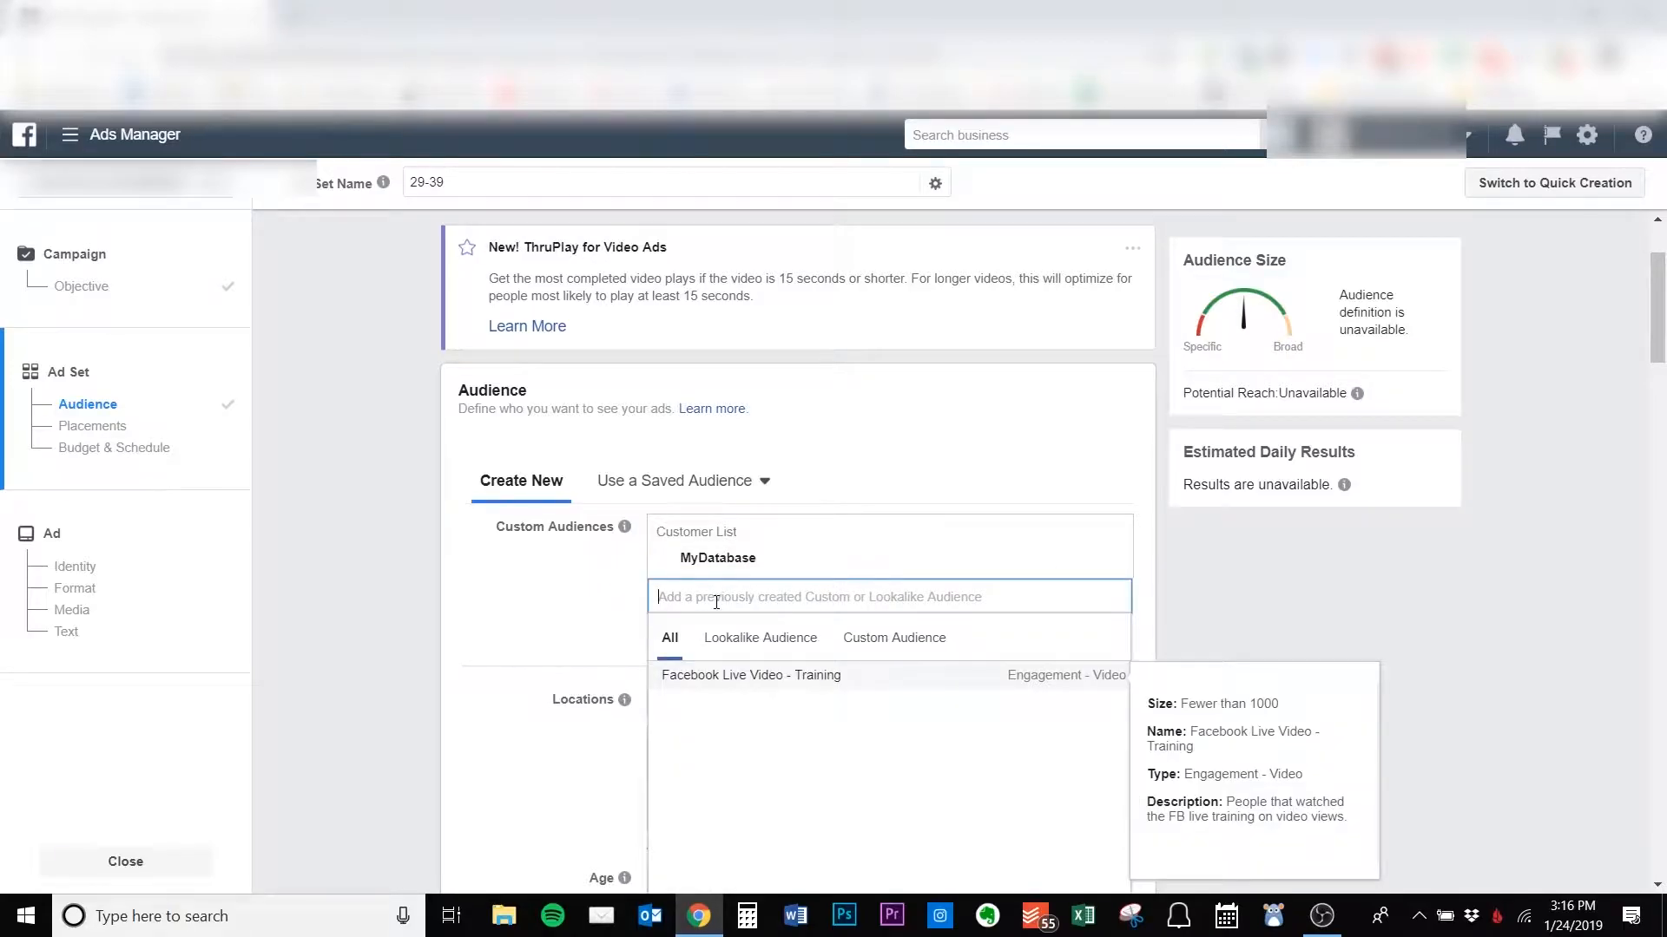
pyautogui.click(768, 677)
pyautogui.click(523, 665)
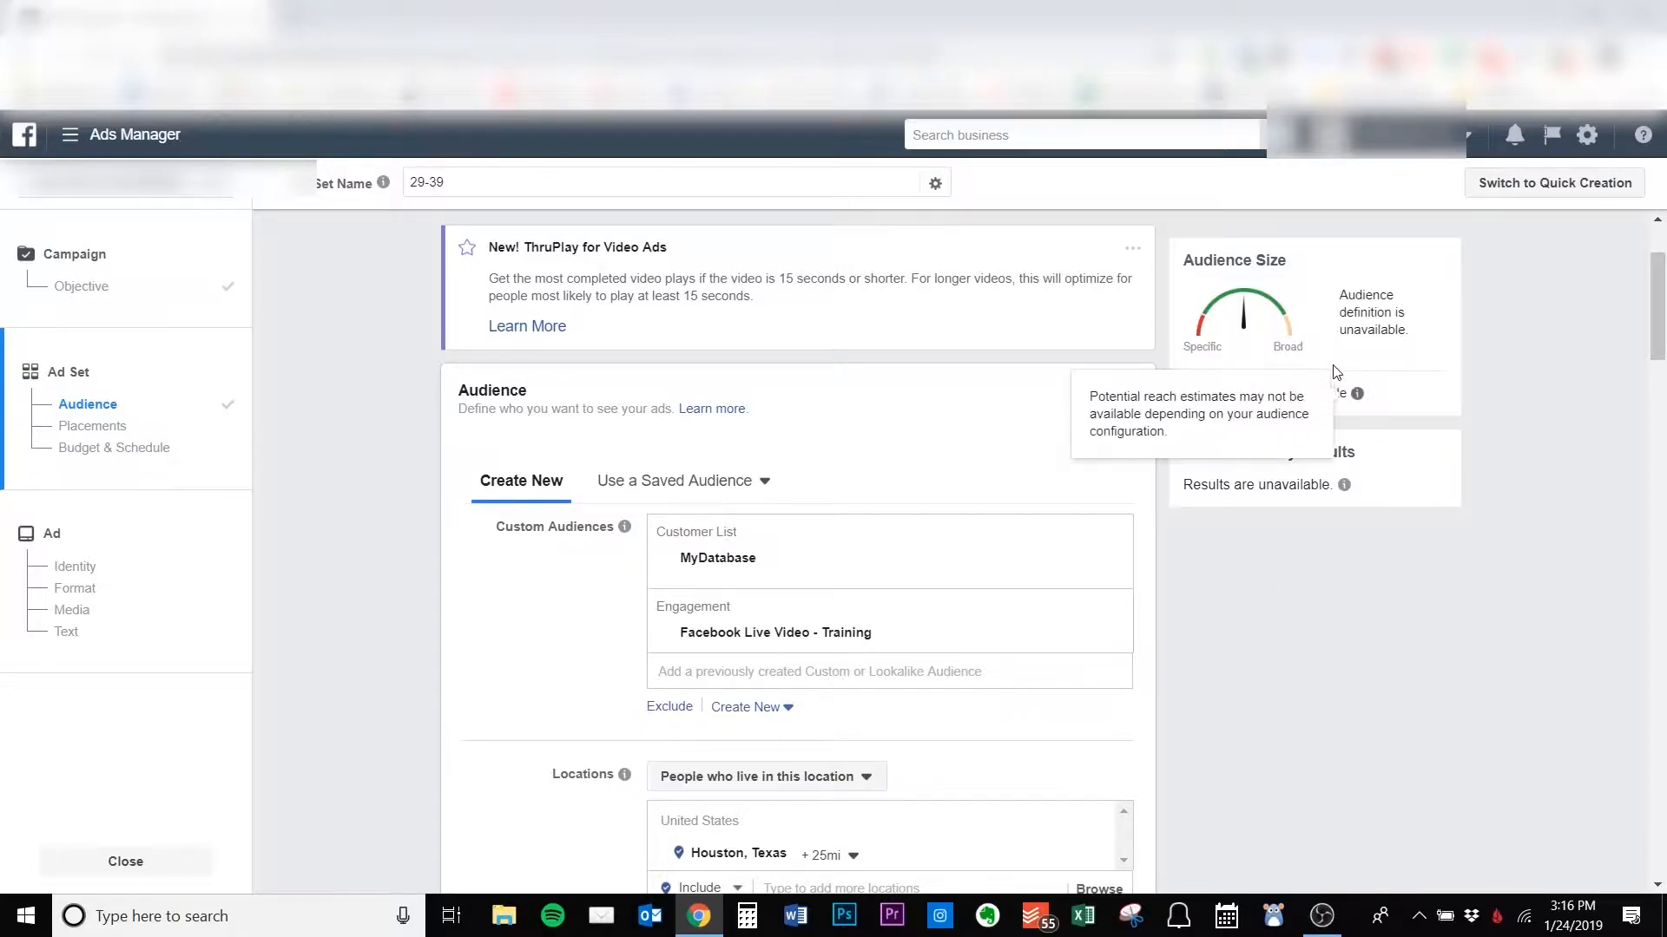
pyautogui.moveTo(1342, 485)
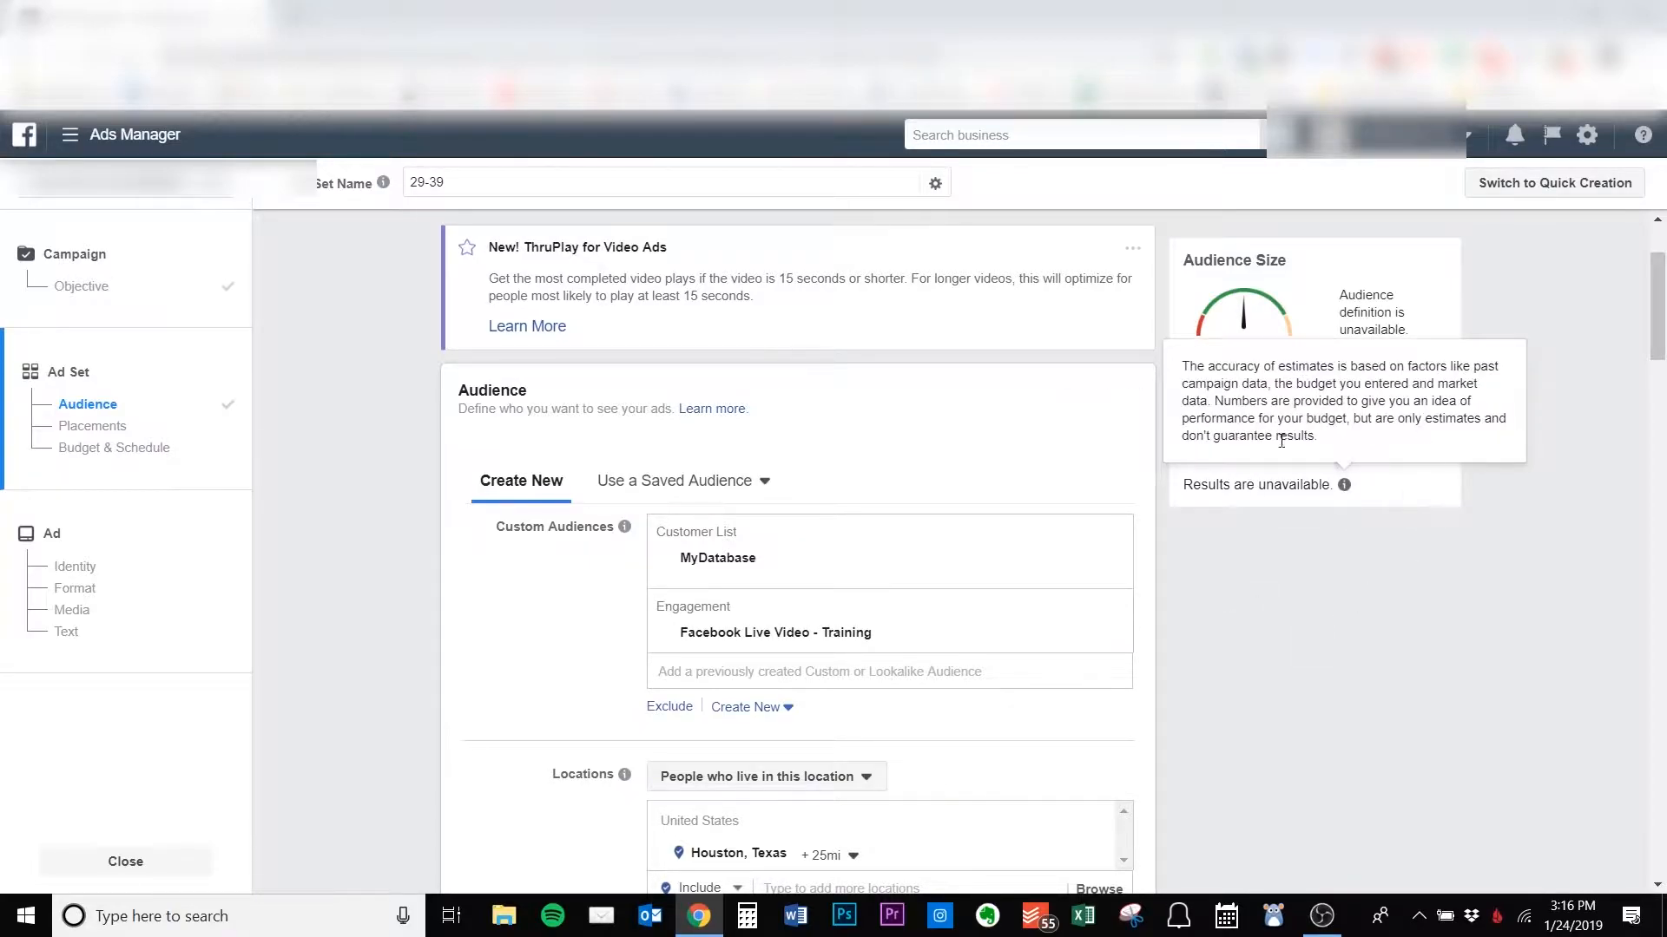
# Set the ad set's minimum age to 30.
pyautogui.scroll(-3, 1333, 757)
pyautogui.scroll(-3, 1268, 720)
pyautogui.scroll(3, 1269, 720)
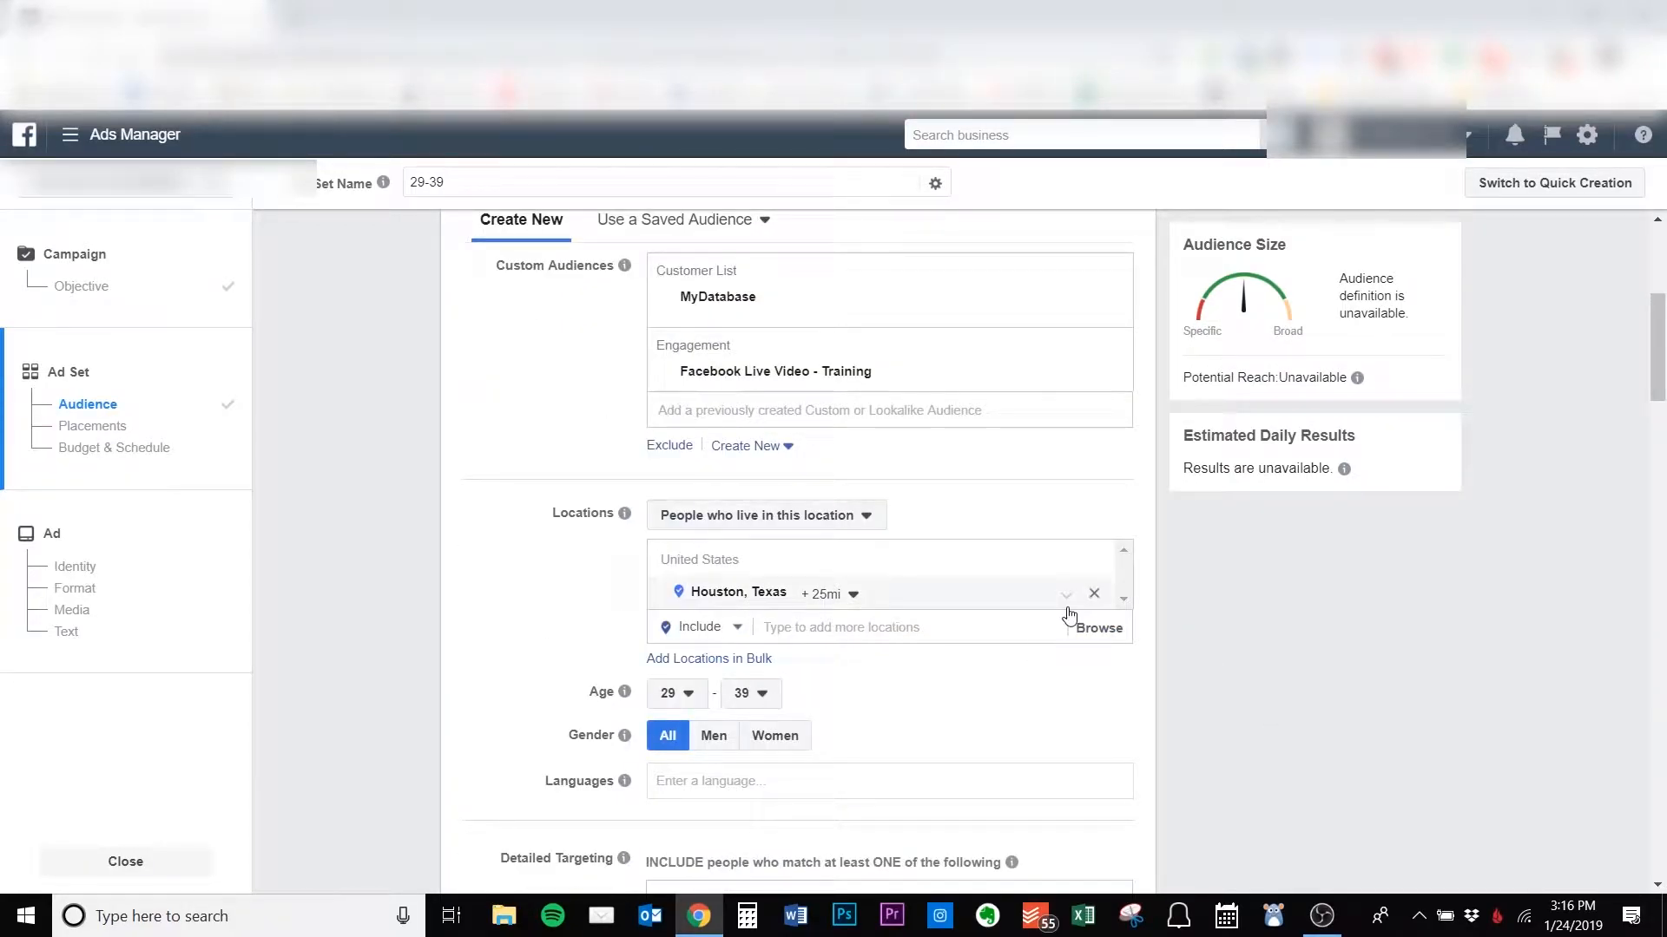
pyautogui.click(685, 695)
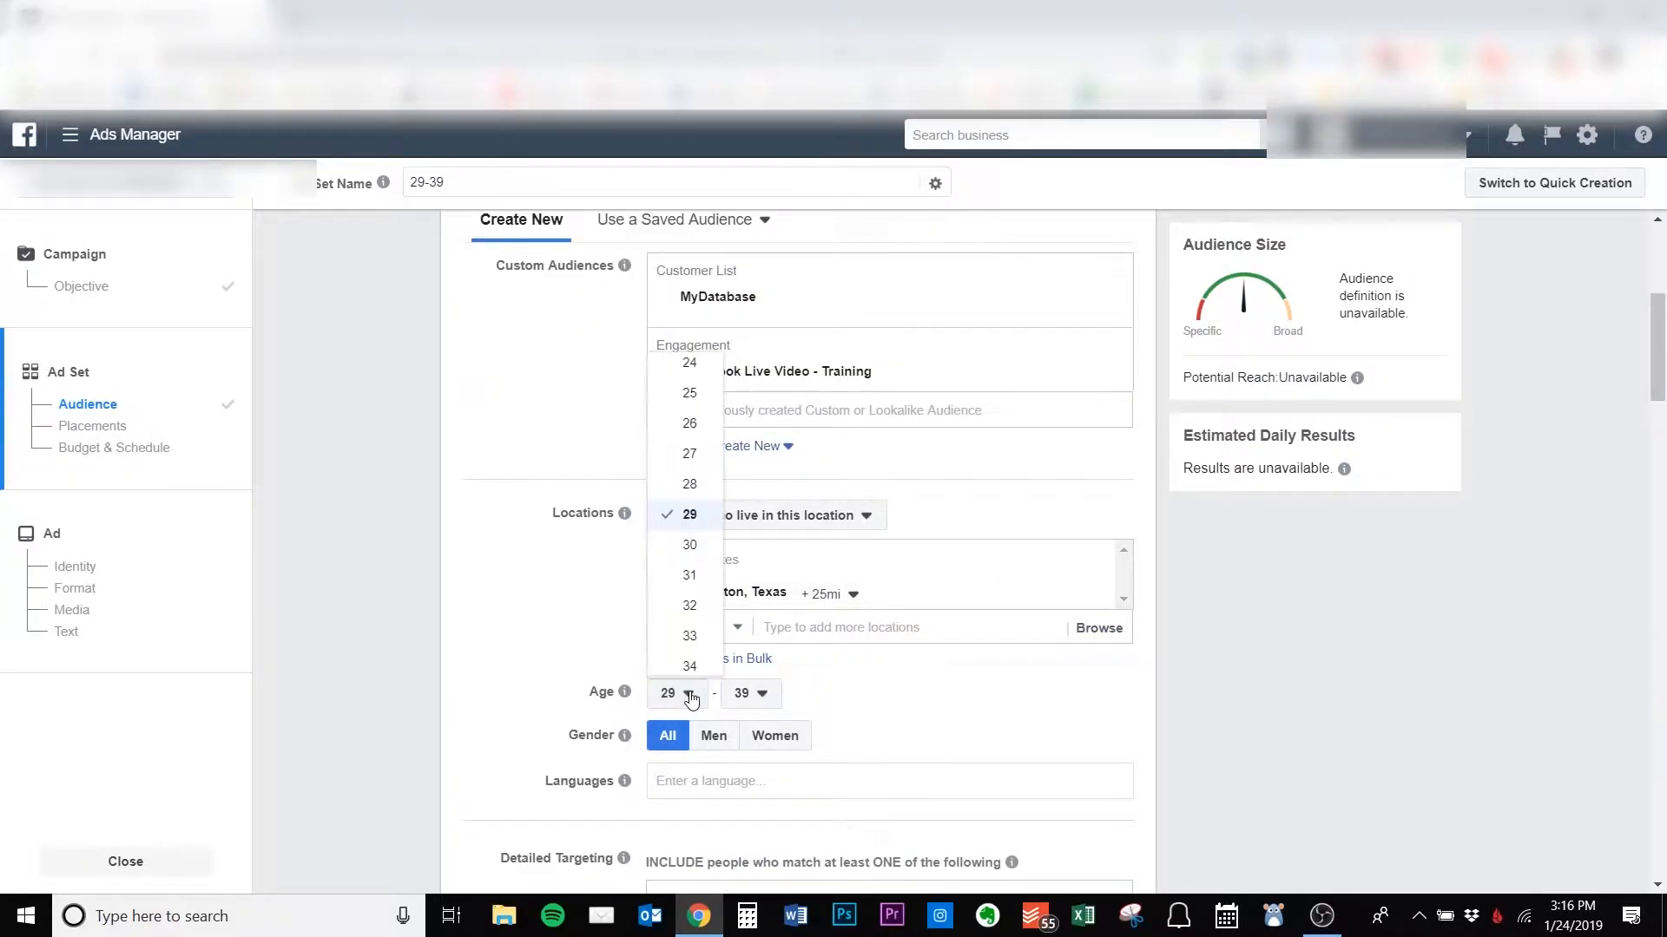
pyautogui.scroll(4, 689, 503)
pyautogui.scroll(-5, 690, 512)
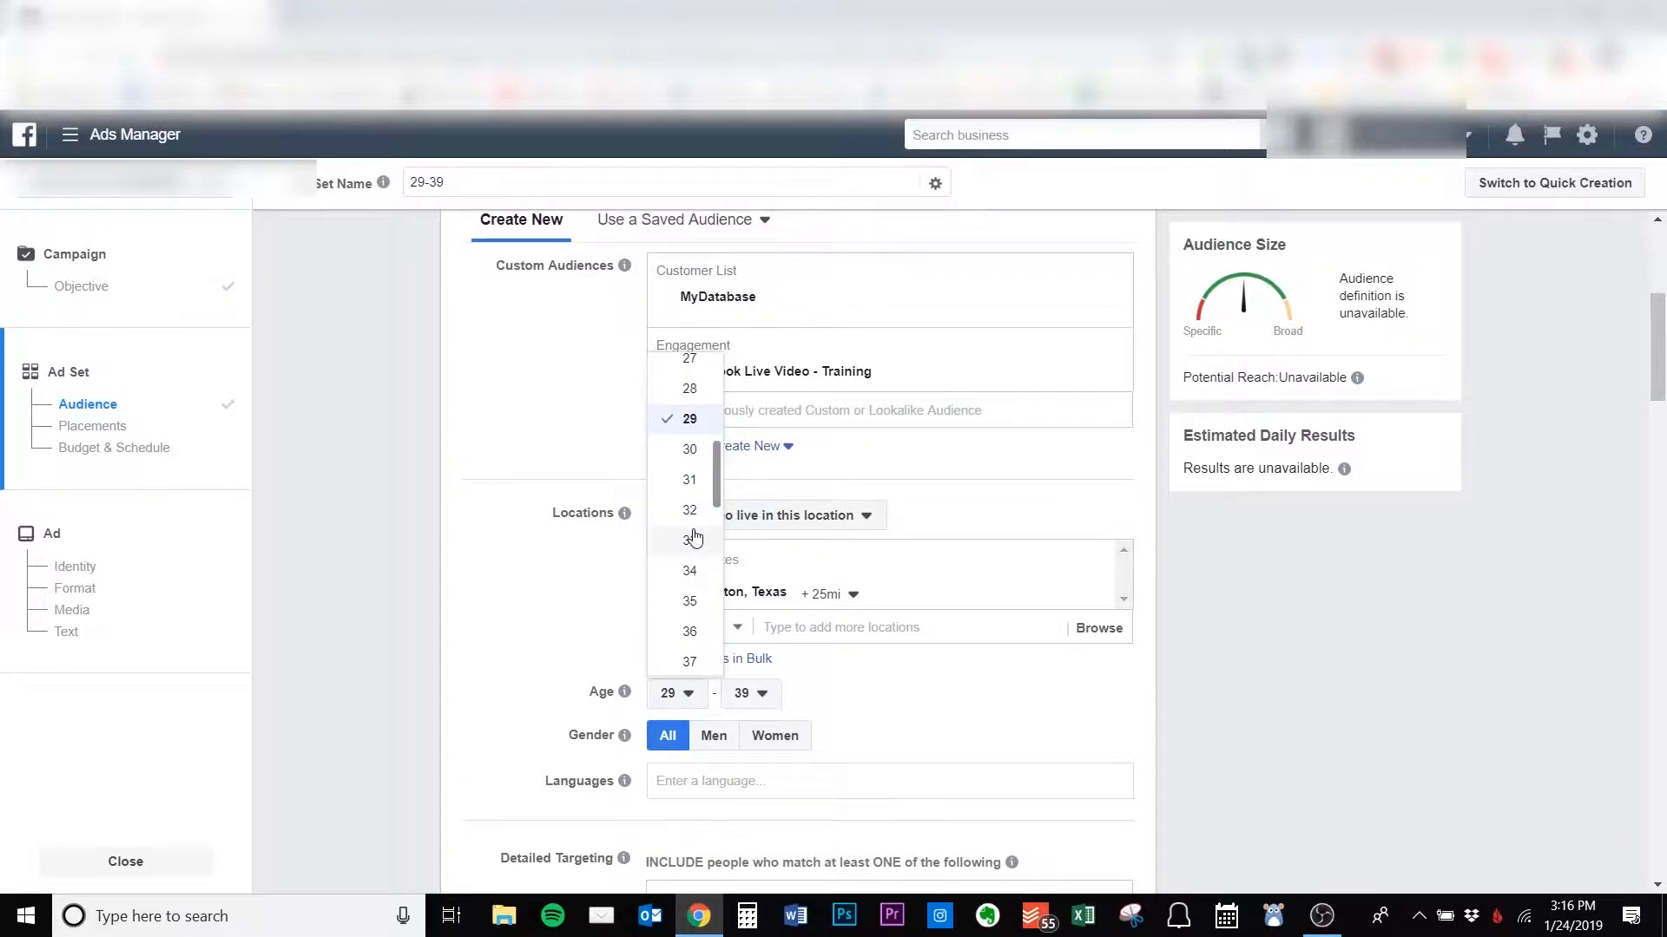
pyautogui.click(689, 449)
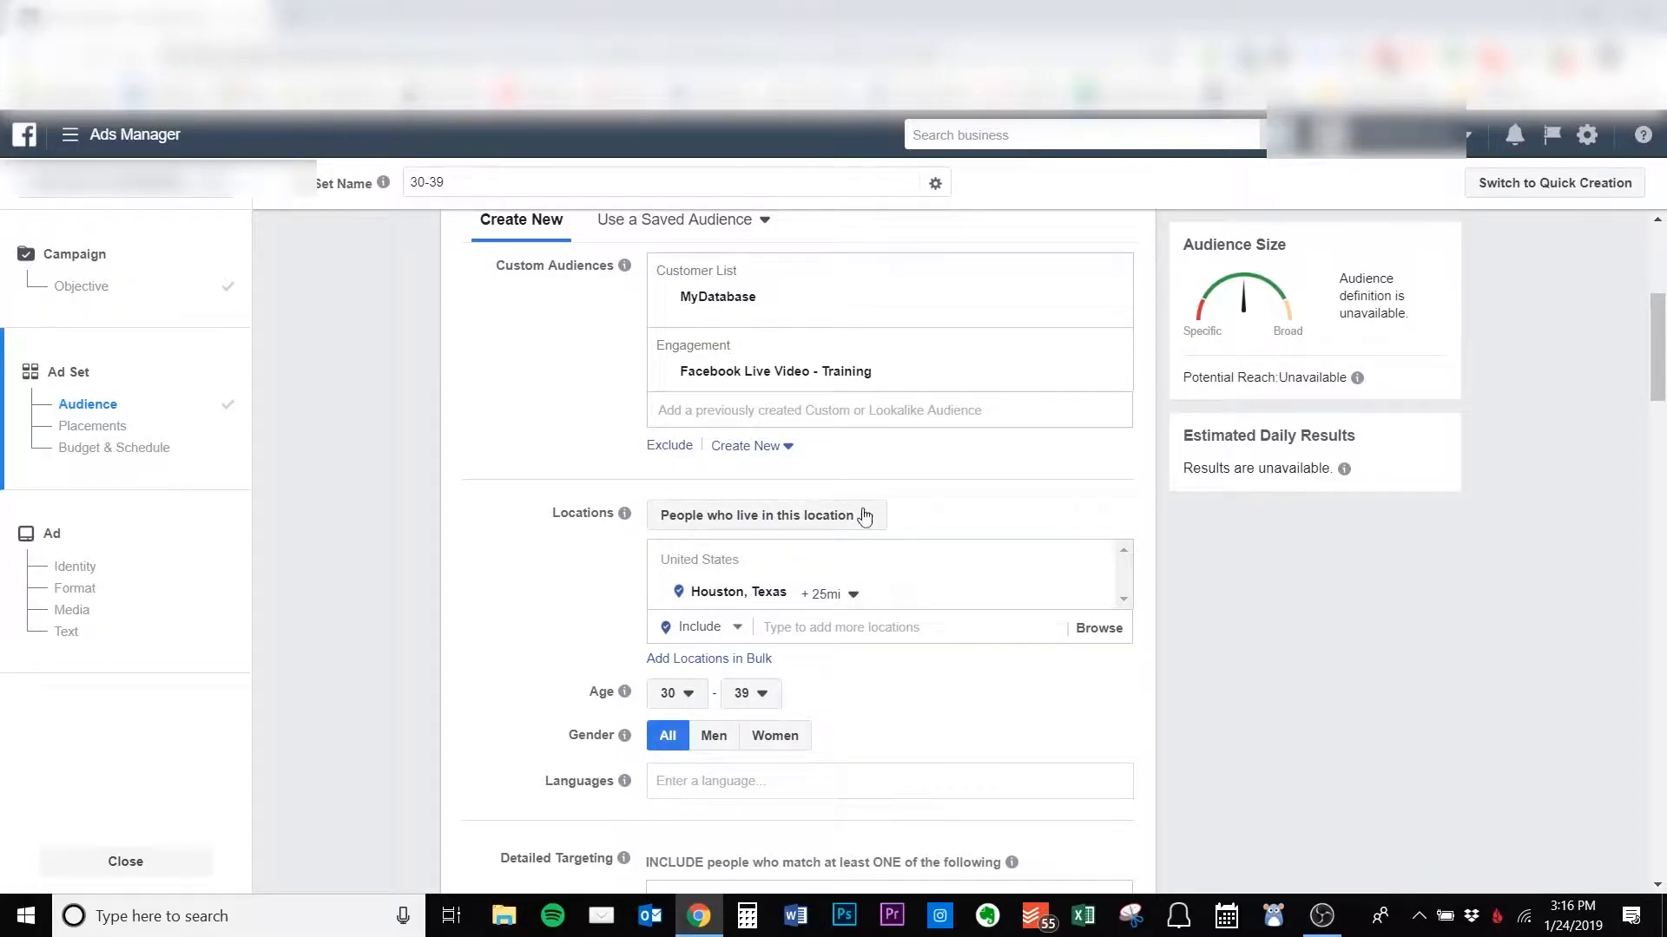
# Remove the realtor.com and Zillow interests from the ad set's detailed targeting.
pyautogui.scroll(-3, 952, 580)
pyautogui.scroll(2, 790, 518)
pyautogui.scroll(-1, 945, 647)
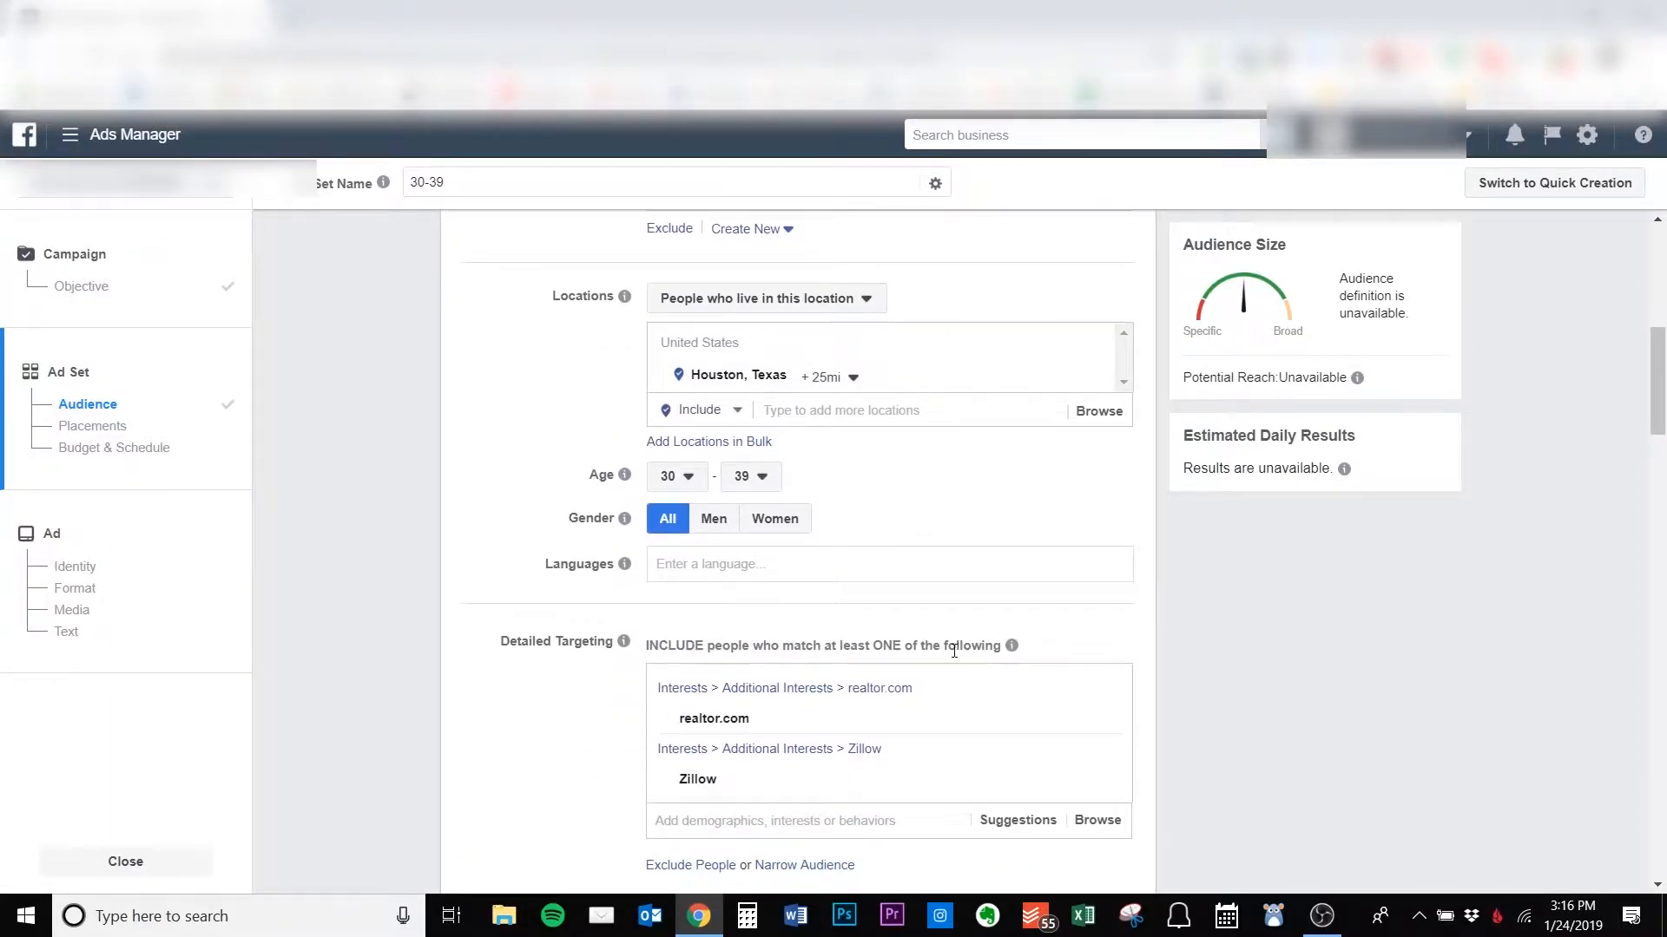
pyautogui.click(1104, 692)
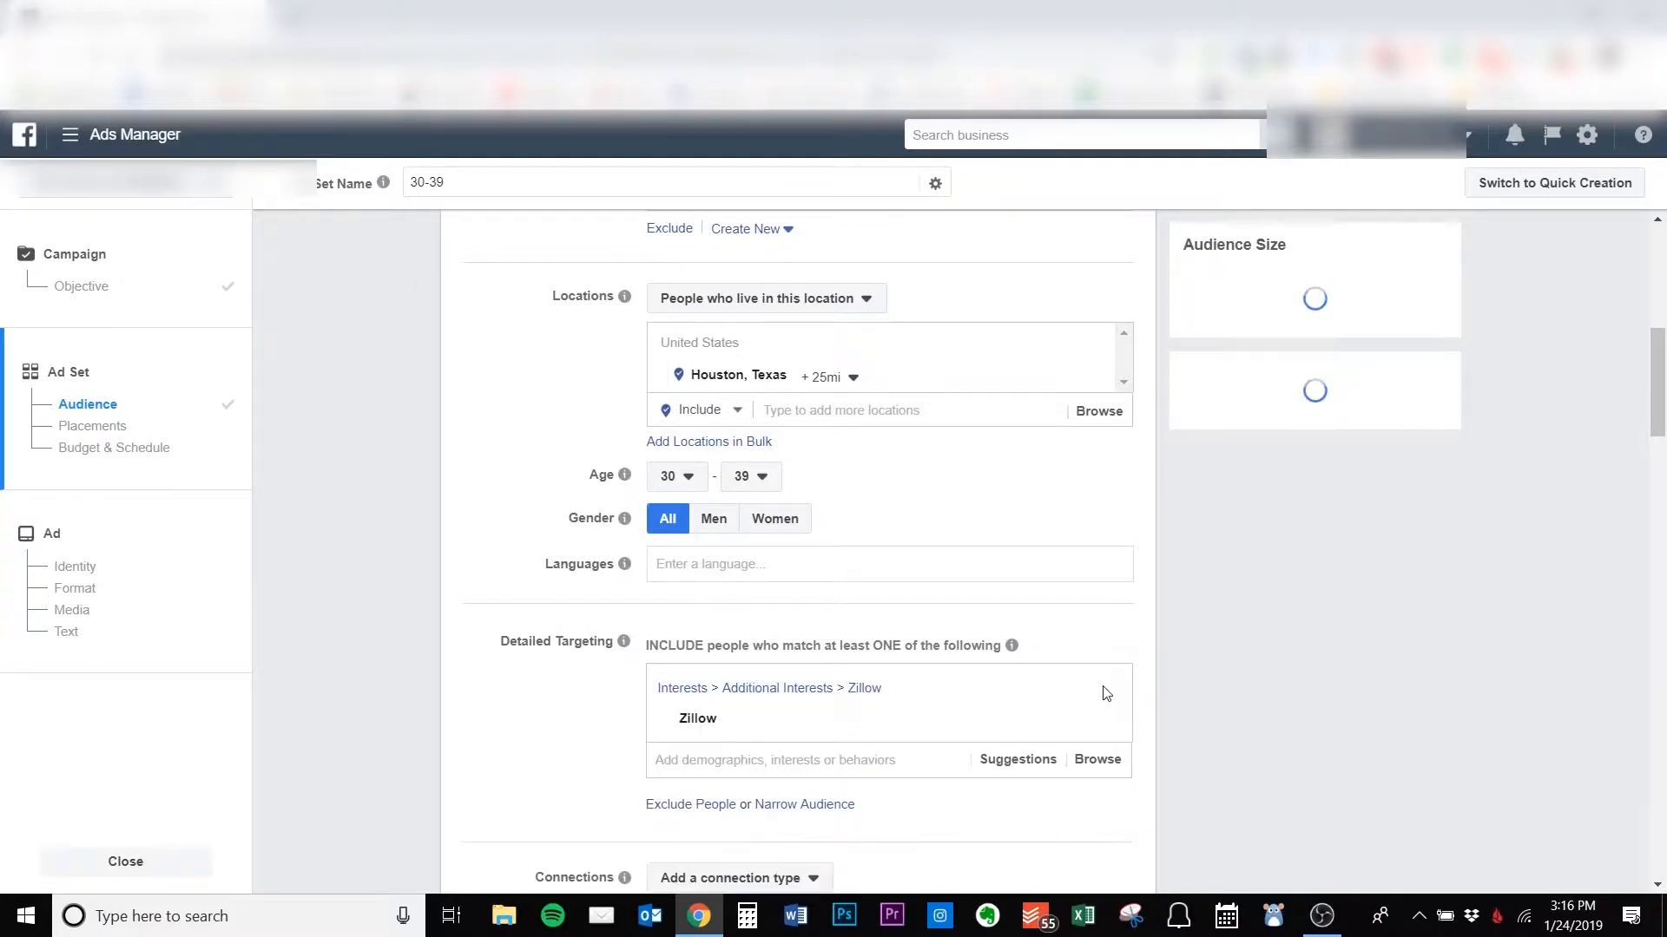
pyautogui.click(1103, 692)
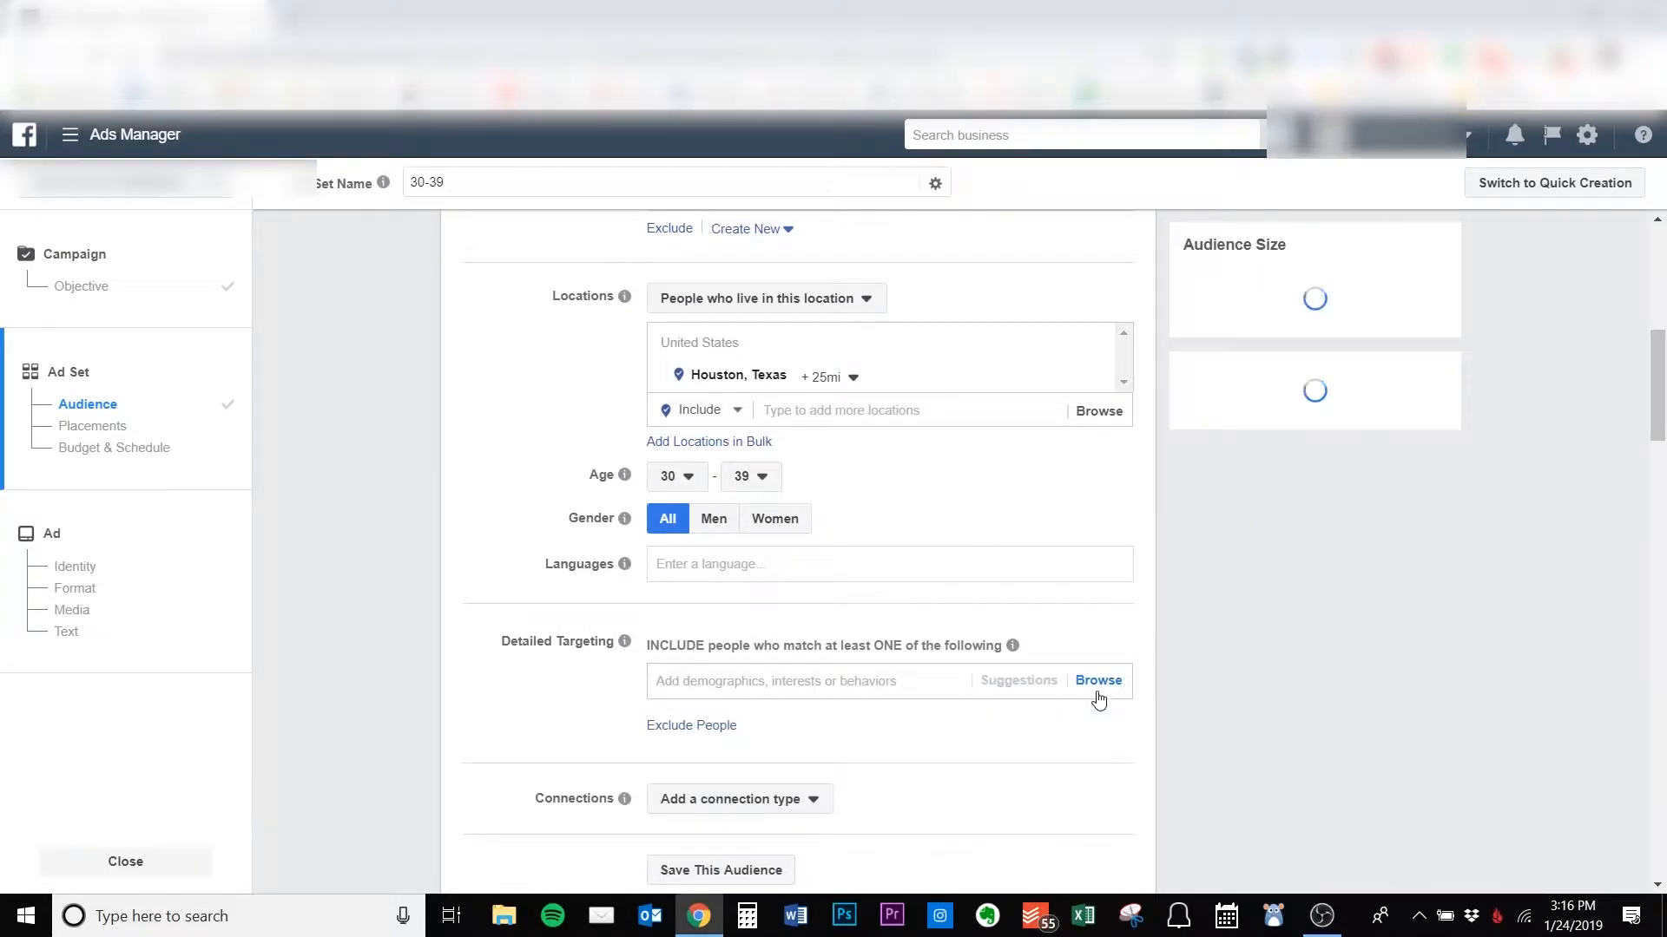
# Review the ad set's custom audiences, location, age, detailed targeting and placement settings.
pyautogui.scroll(-3, 1214, 705)
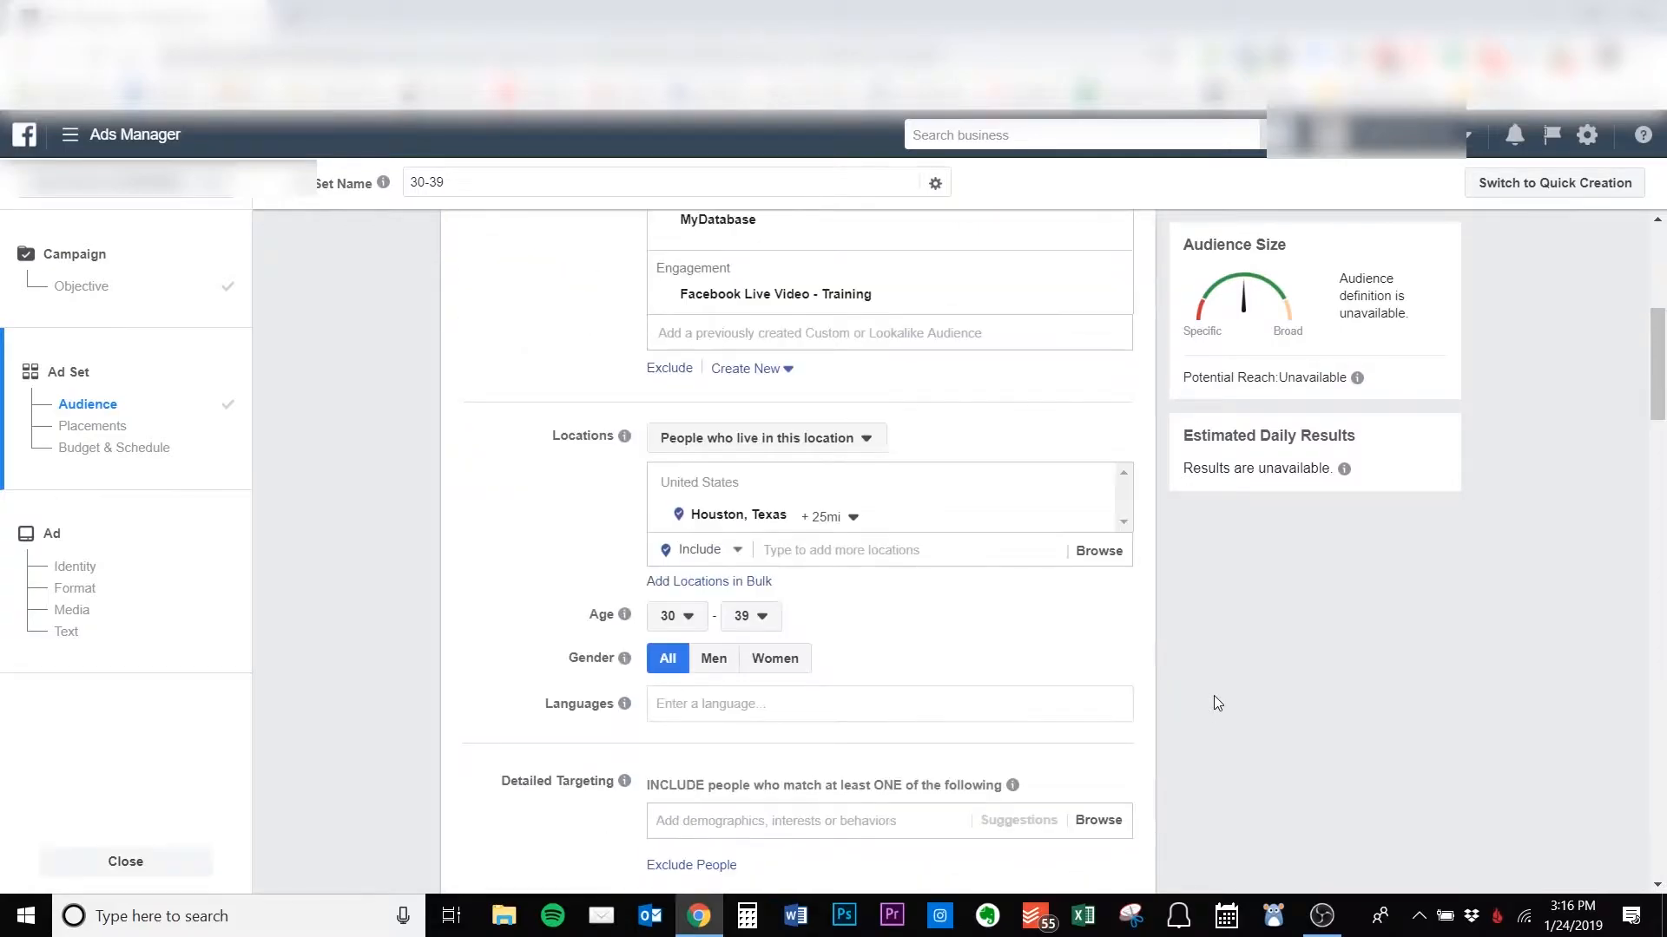
pyautogui.scroll(2, 1217, 699)
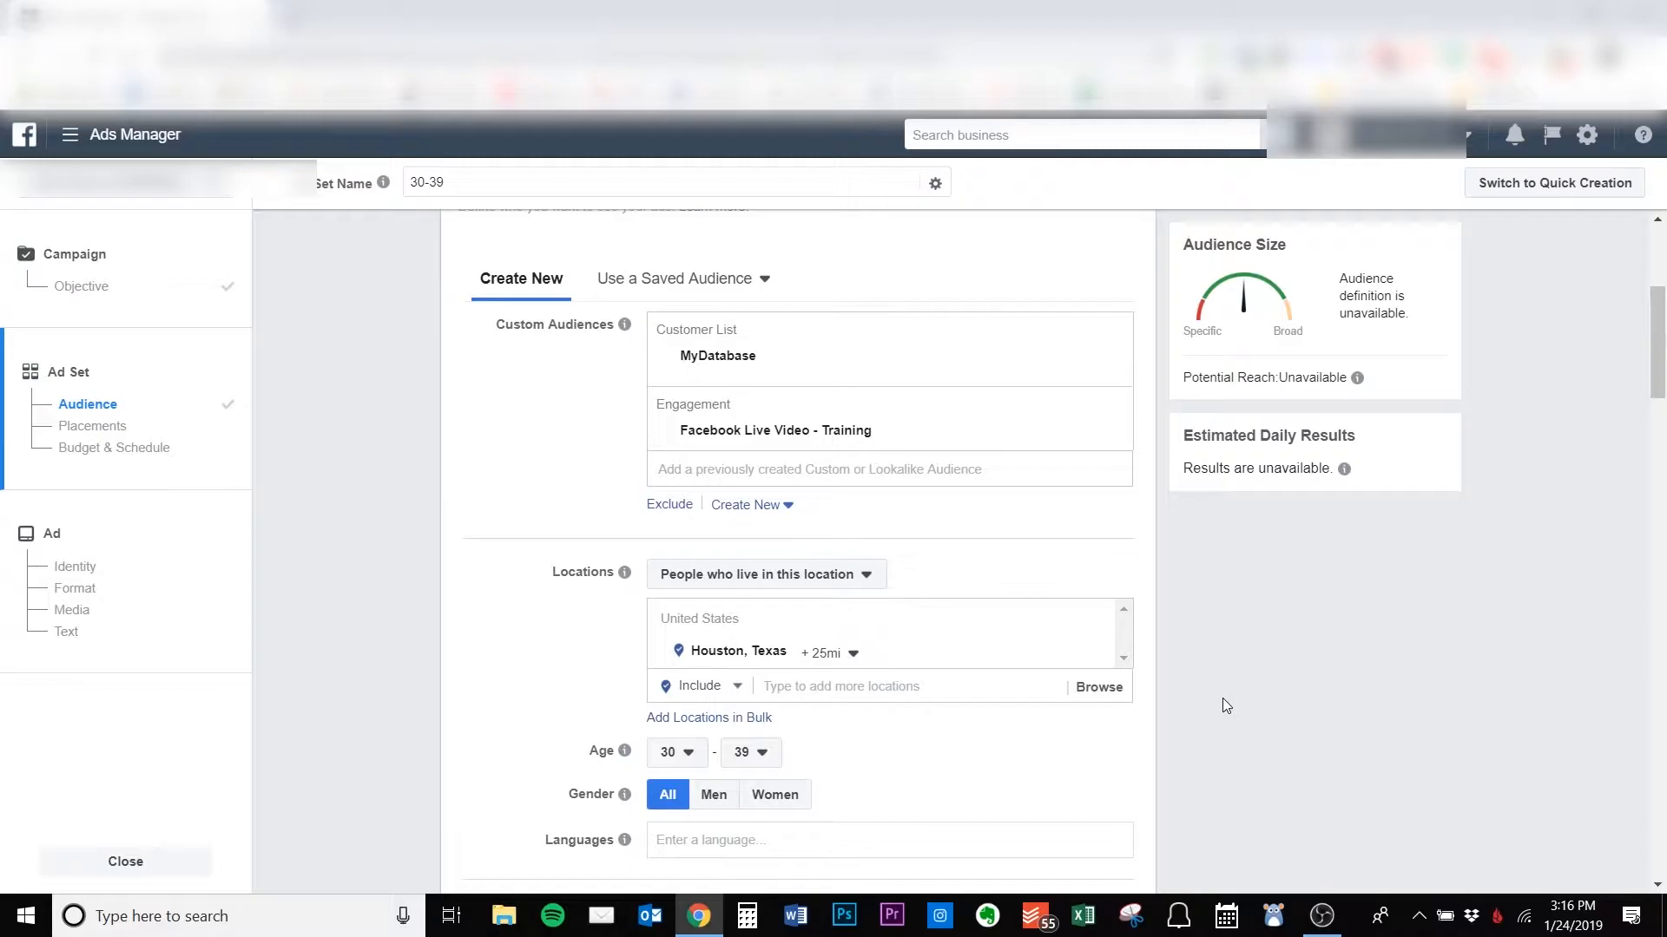
pyautogui.scroll(-3, 1222, 698)
pyautogui.scroll(1, 1177, 729)
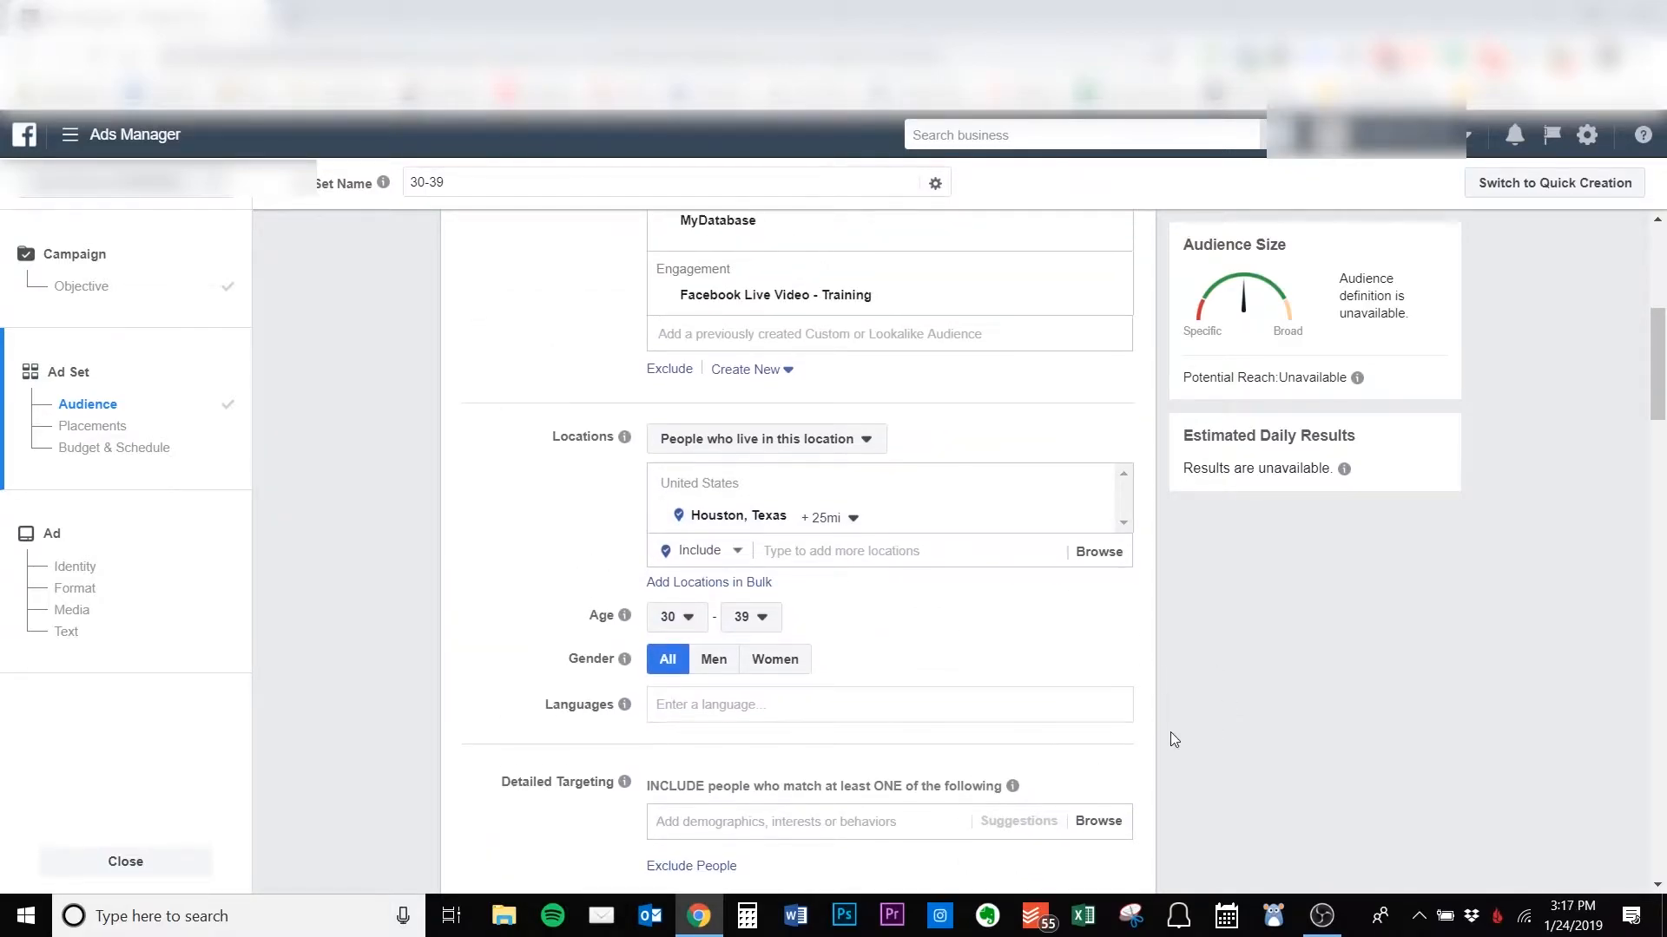
pyautogui.scroll(2, 1169, 691)
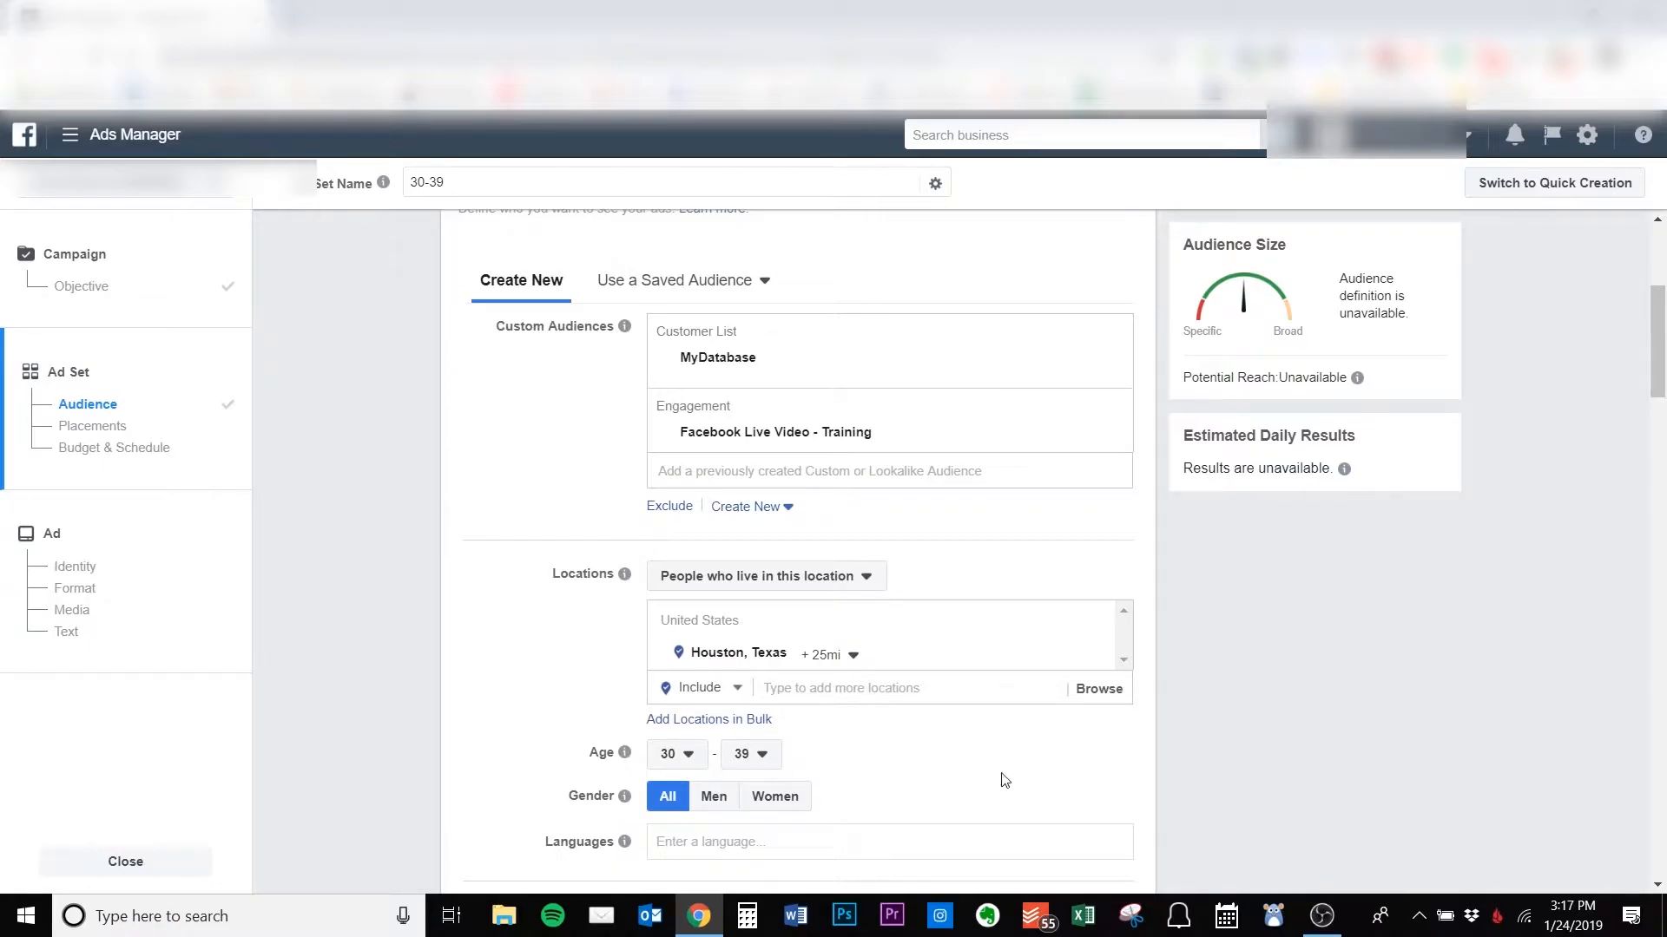
pyautogui.scroll(-3, 1228, 733)
pyautogui.scroll(-3, 1285, 777)
pyautogui.scroll(-4, 1161, 691)
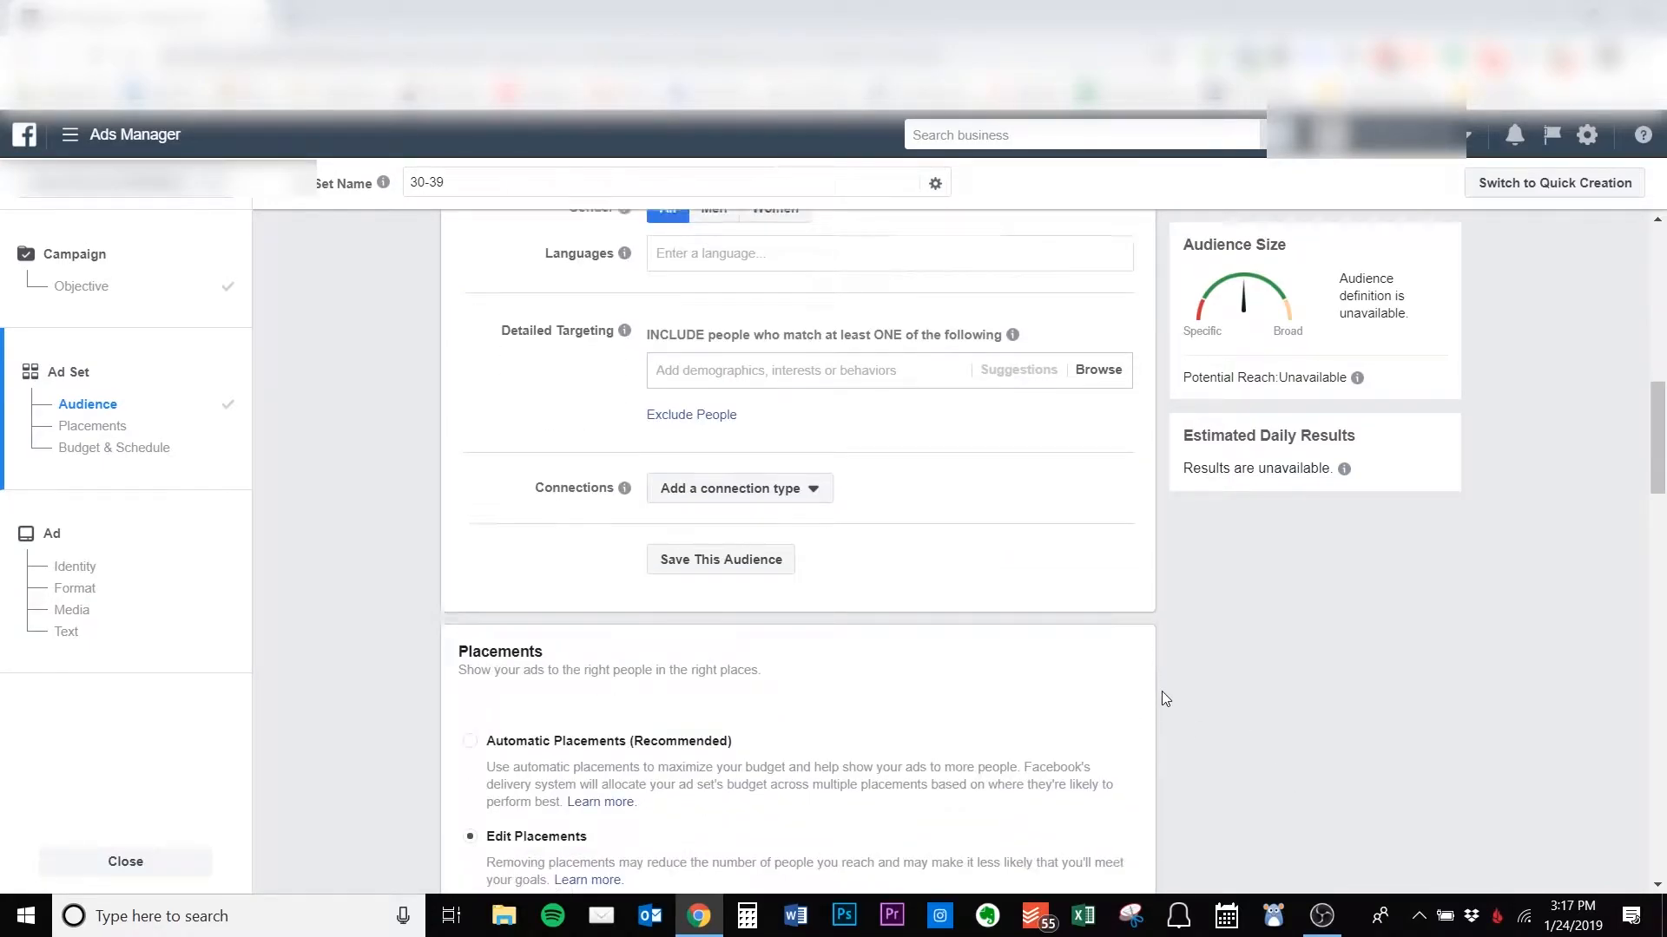
pyautogui.scroll(-5, 1324, 738)
pyautogui.scroll(15, 1326, 737)
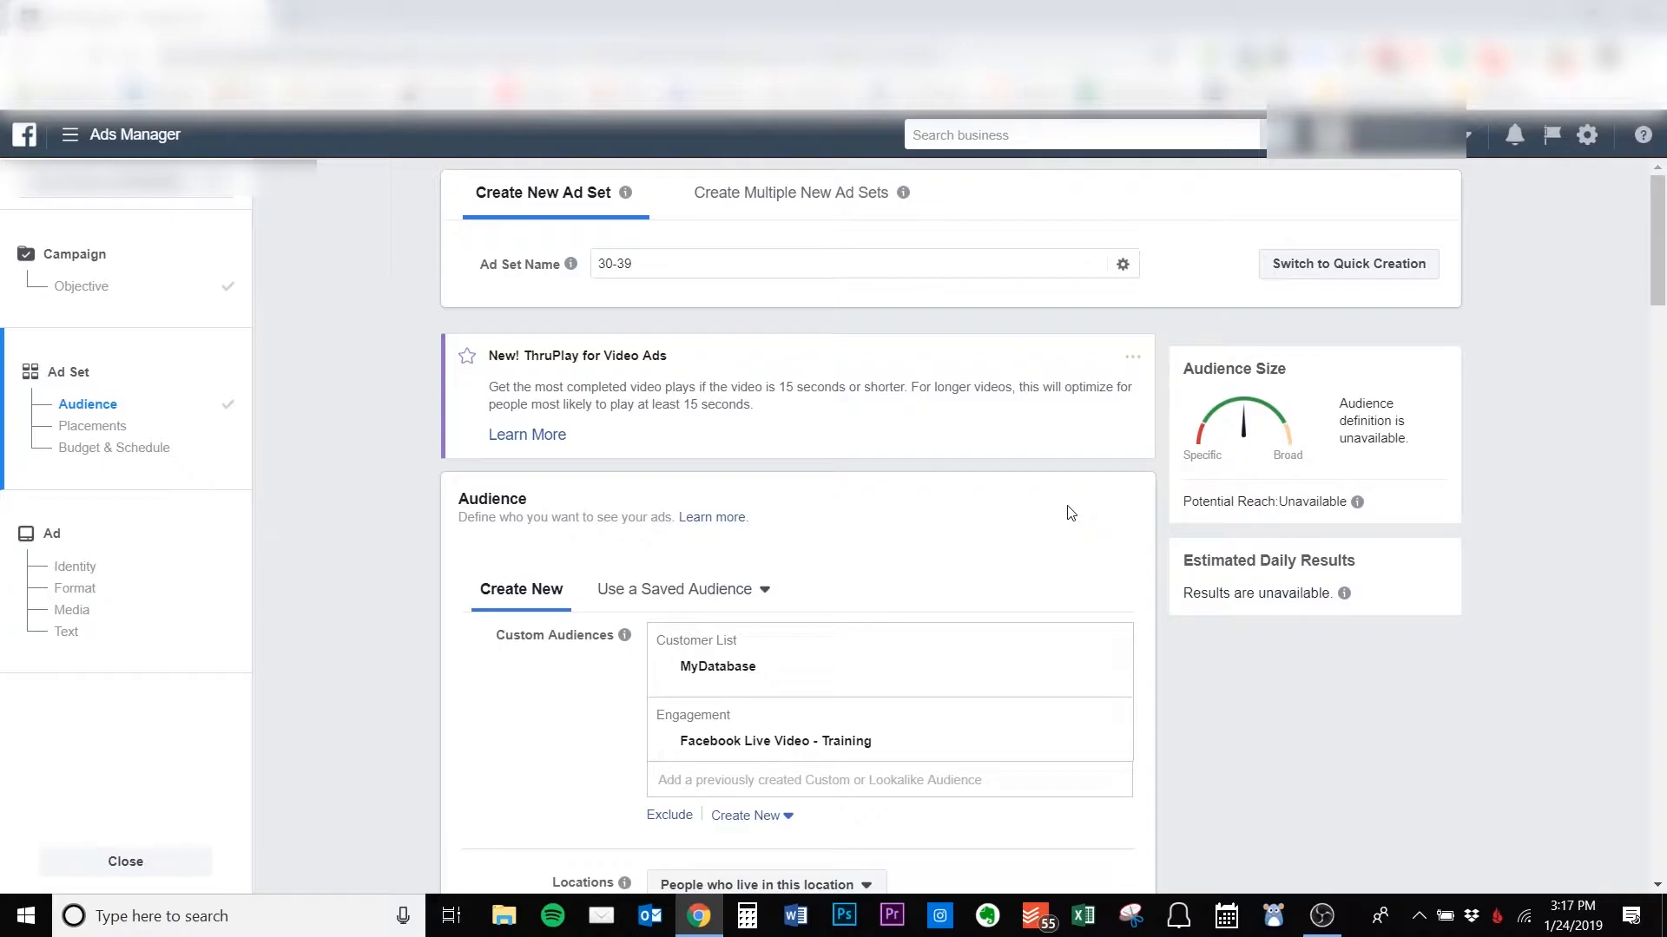
# Go to the Audiences library, leaving the ad set page without saving its changes.
pyautogui.click(133, 142)
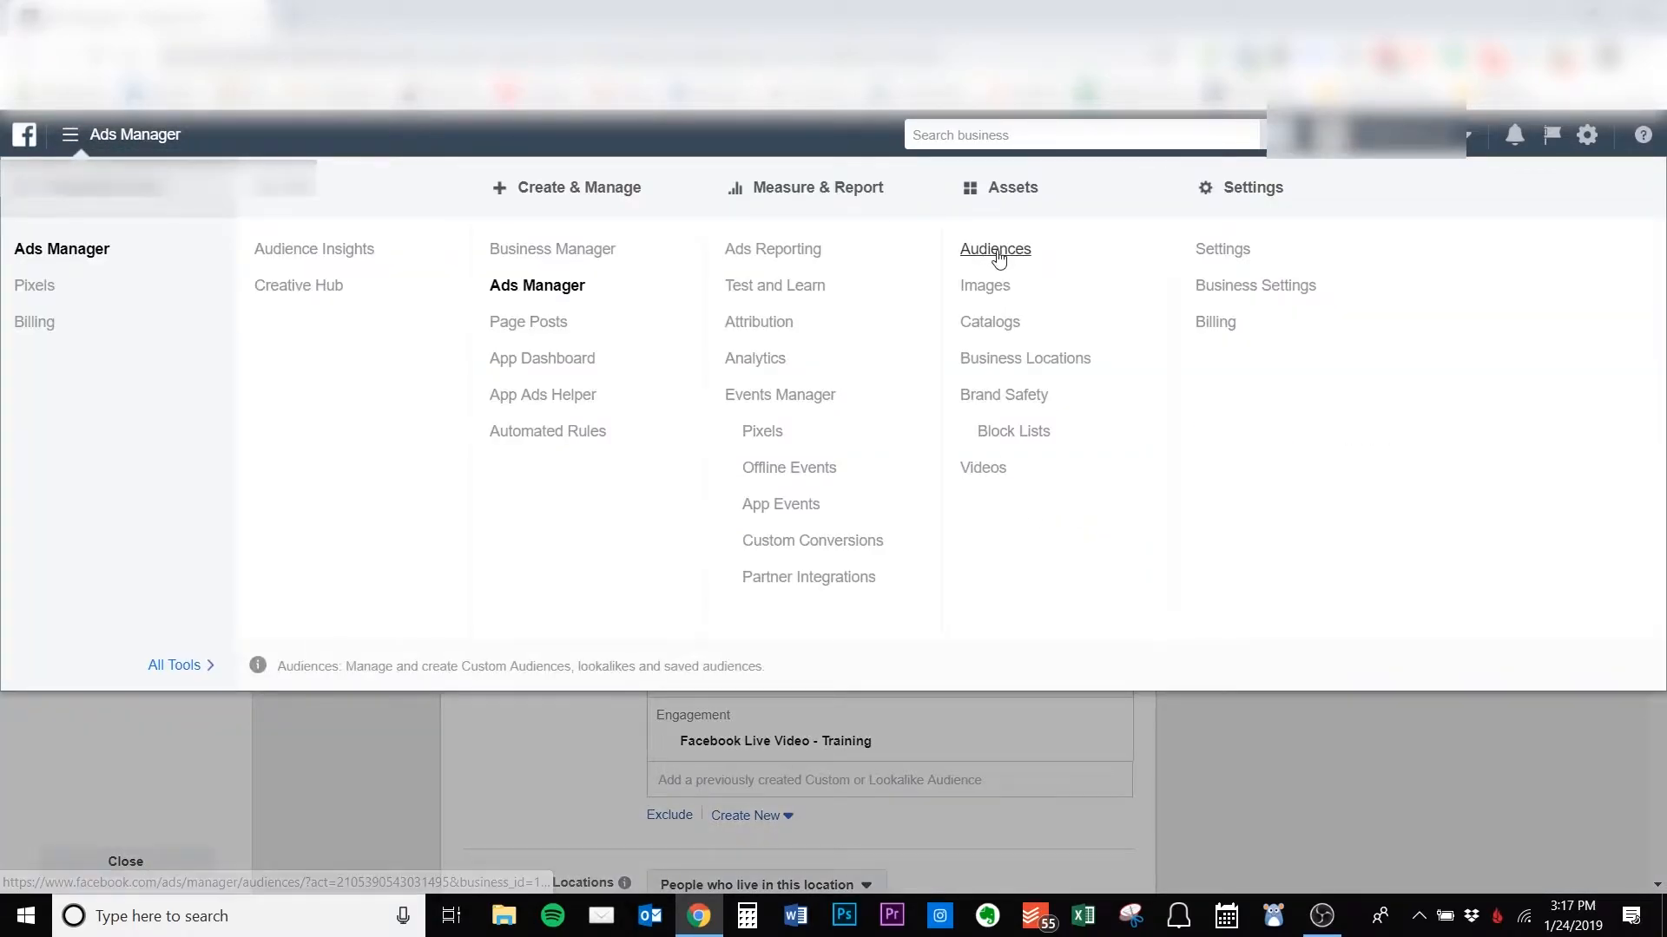
pyautogui.click(986, 249)
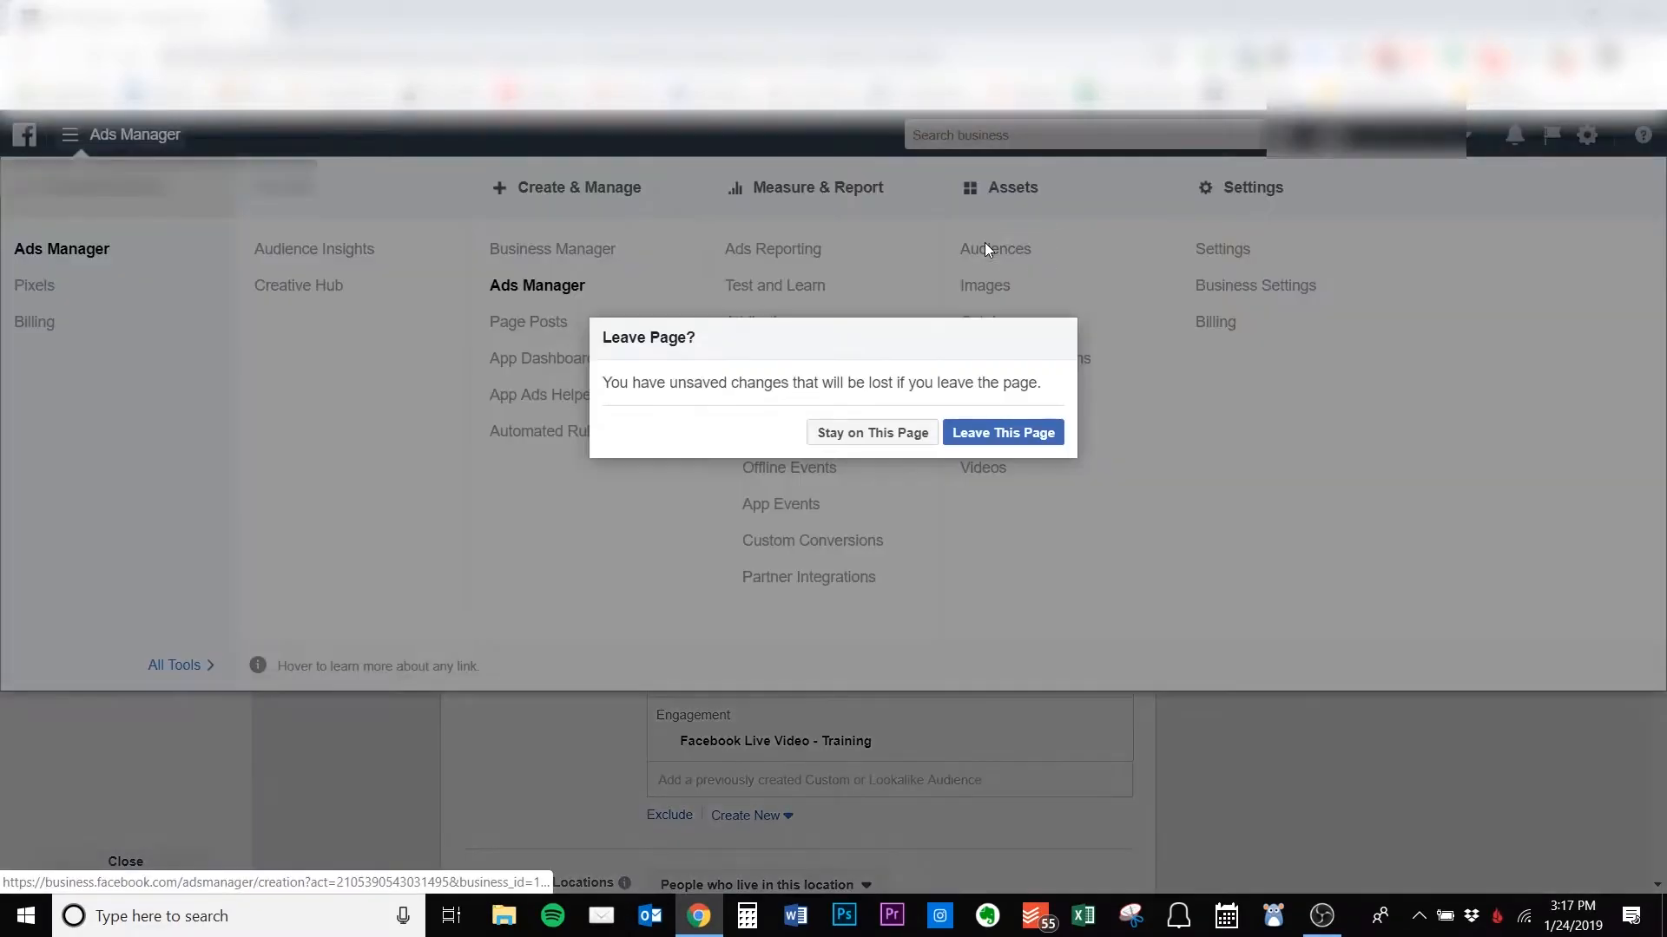
pyautogui.click(977, 432)
# Look over the source options for creating a new custom audience, and close the dialog without choosing one.
pyautogui.click(424, 263)
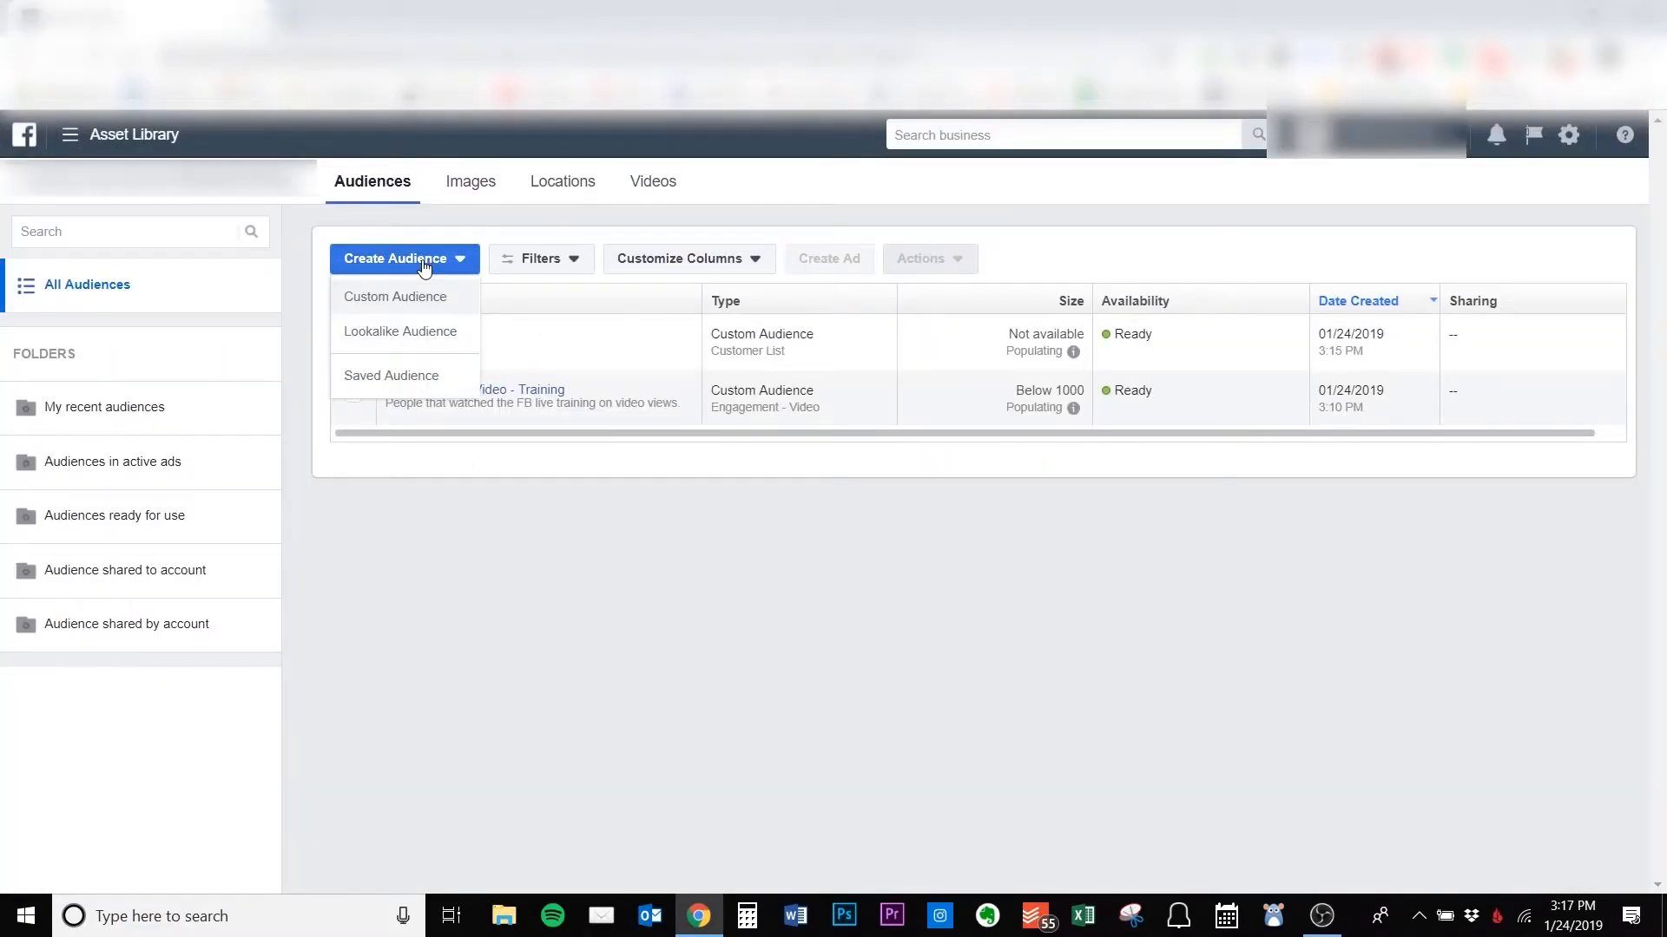
pyautogui.click(423, 296)
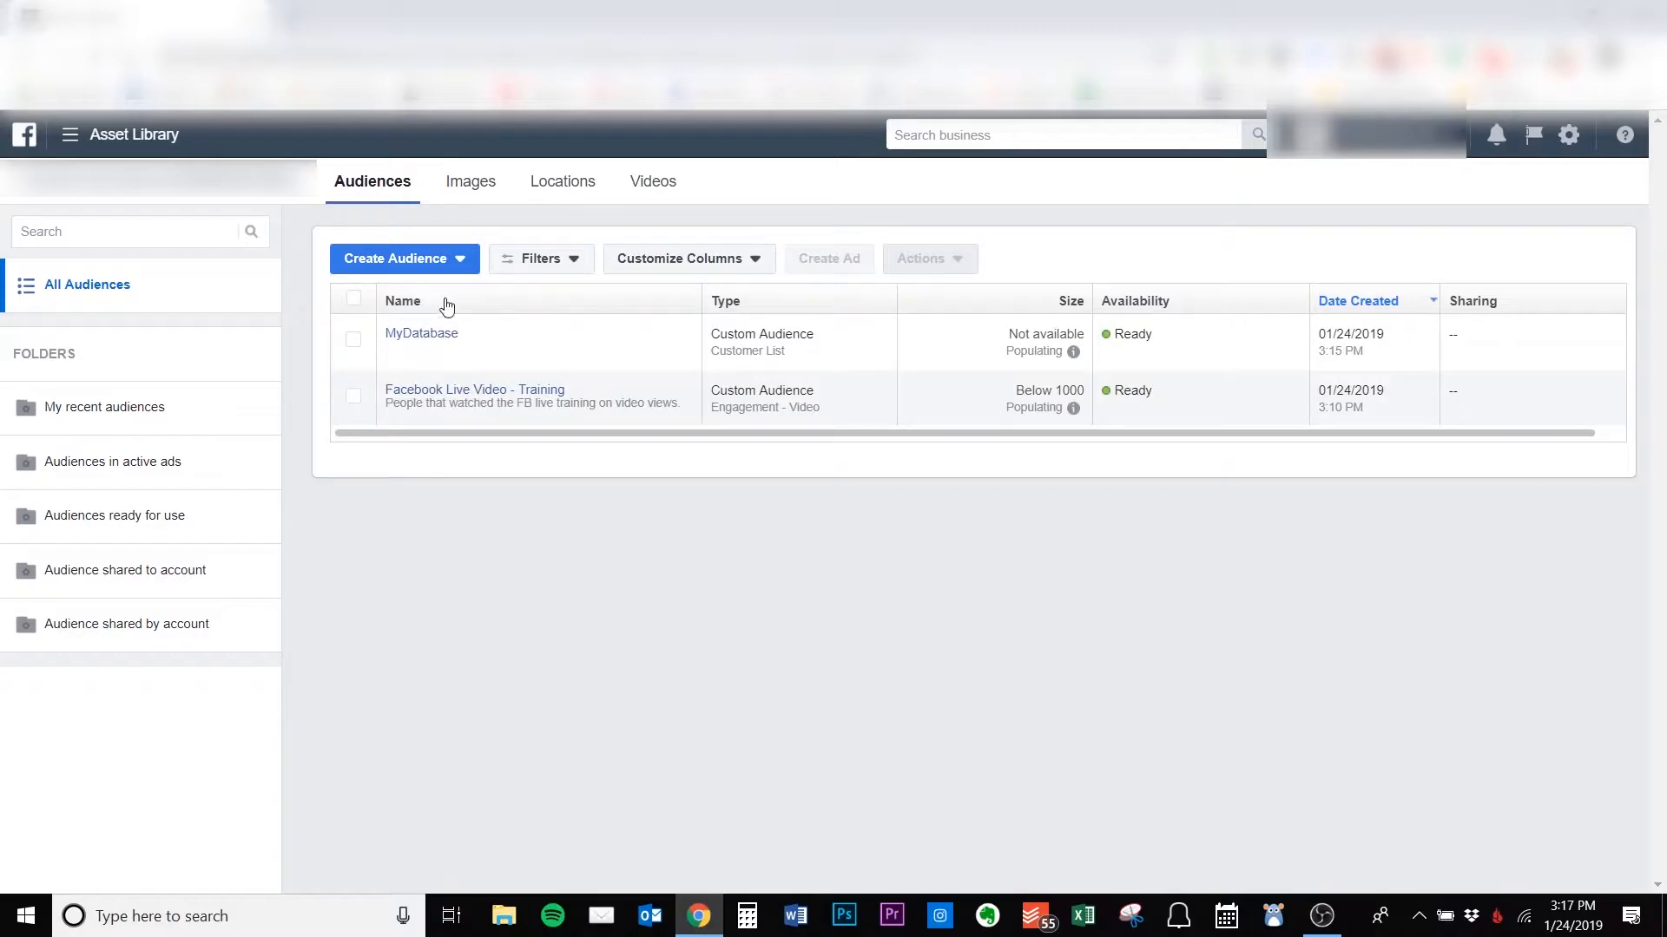
pyautogui.scroll(-1, 1042, 555)
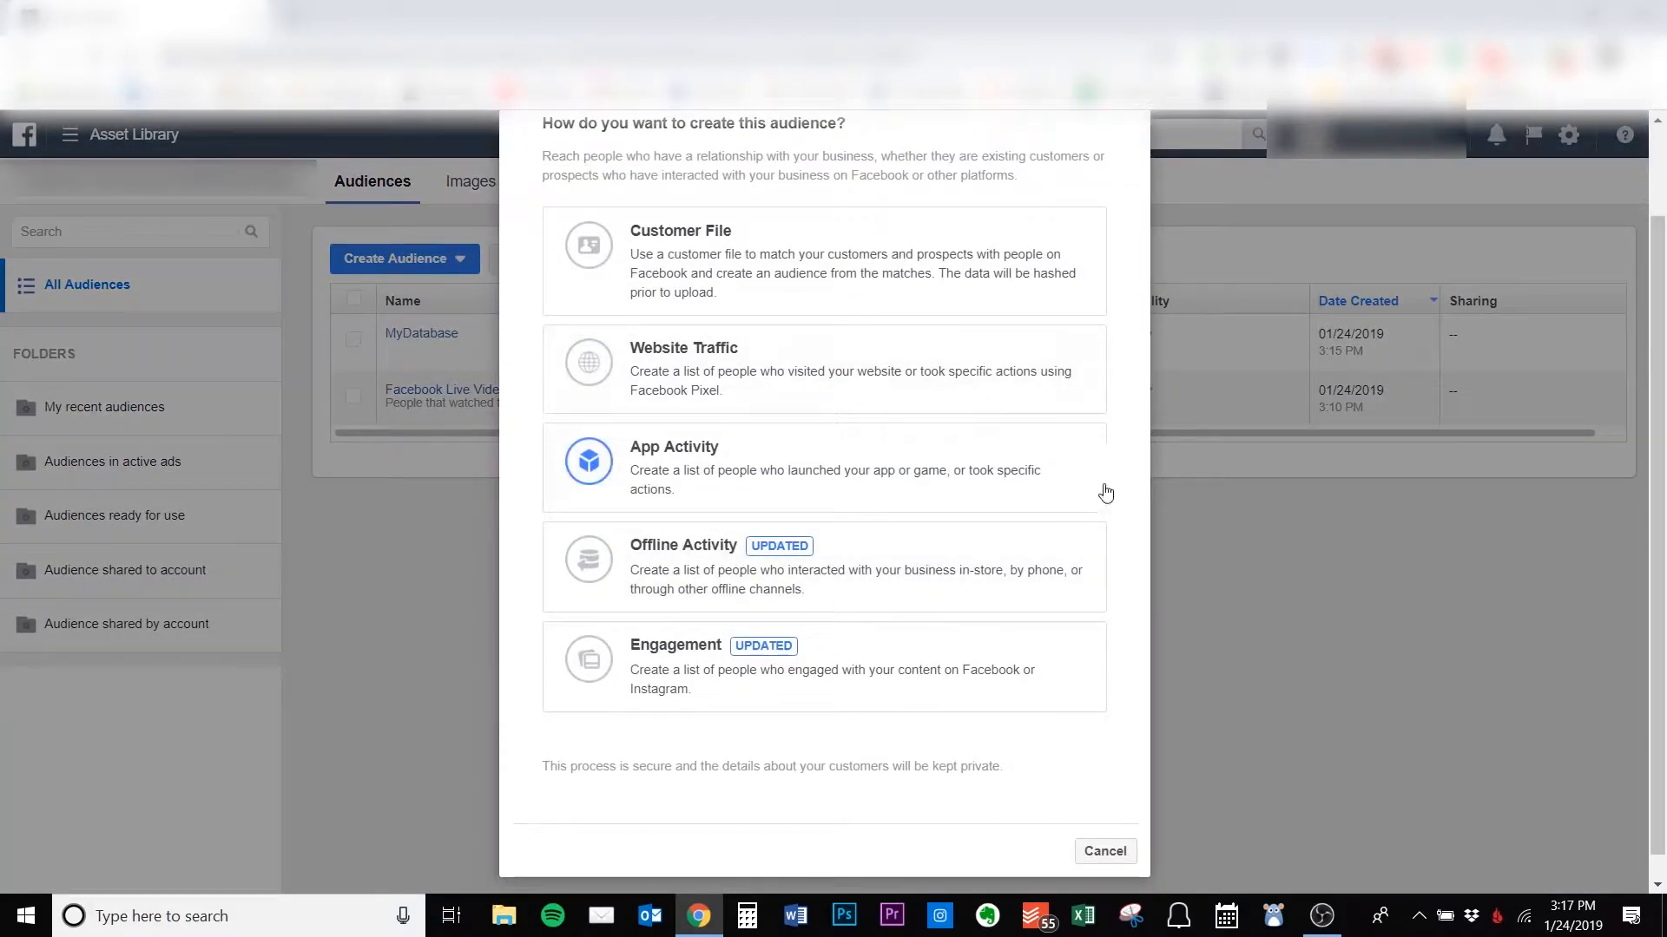
pyautogui.scroll(1, 1093, 486)
pyautogui.click(1128, 176)
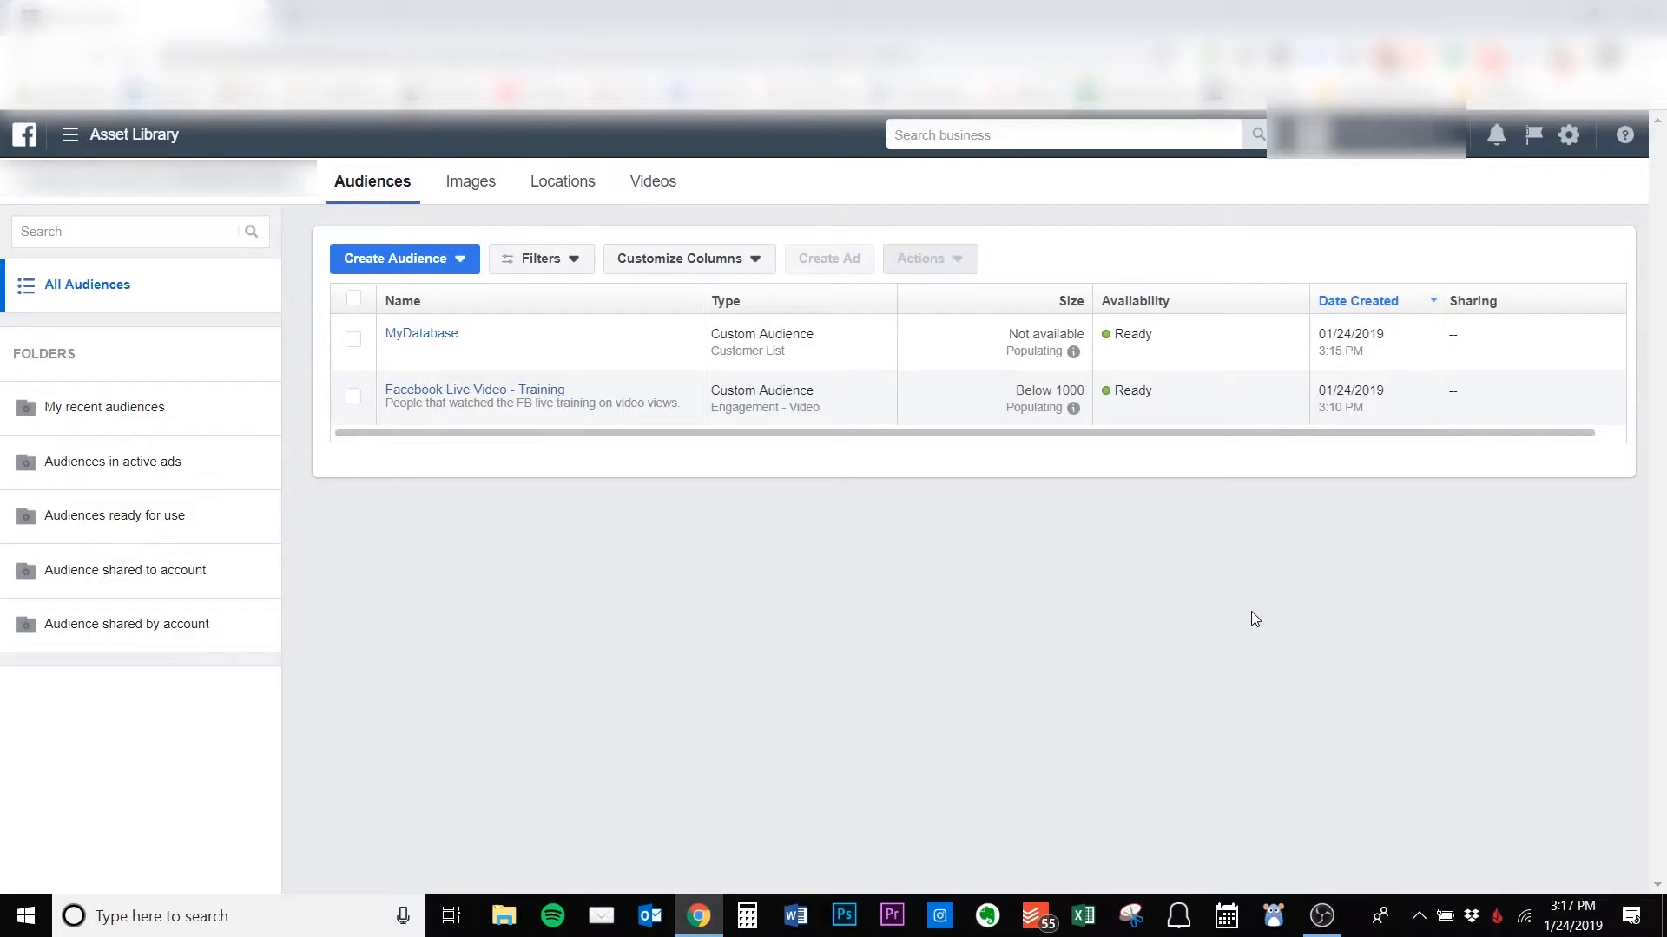
# Return to Ads Manager and start a new video views campaign, continuing to its ad set settings.
pyautogui.click(70, 135)
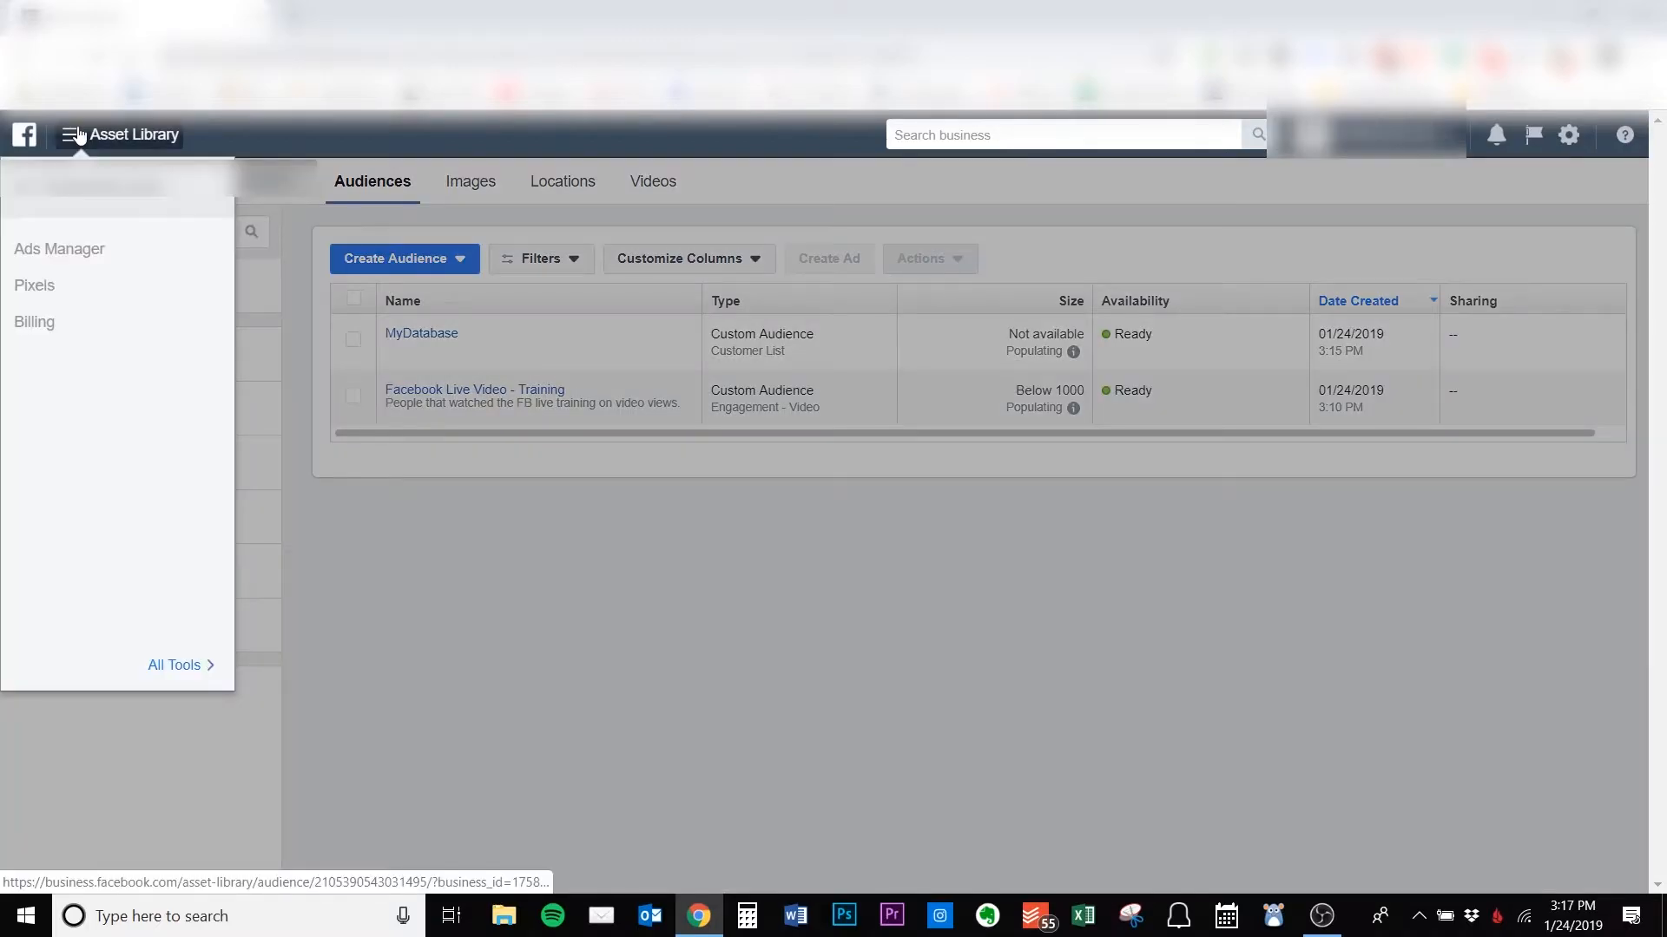
pyautogui.click(108, 265)
pyautogui.click(930, 711)
pyautogui.scroll(-6, 1060, 685)
pyautogui.click(950, 711)
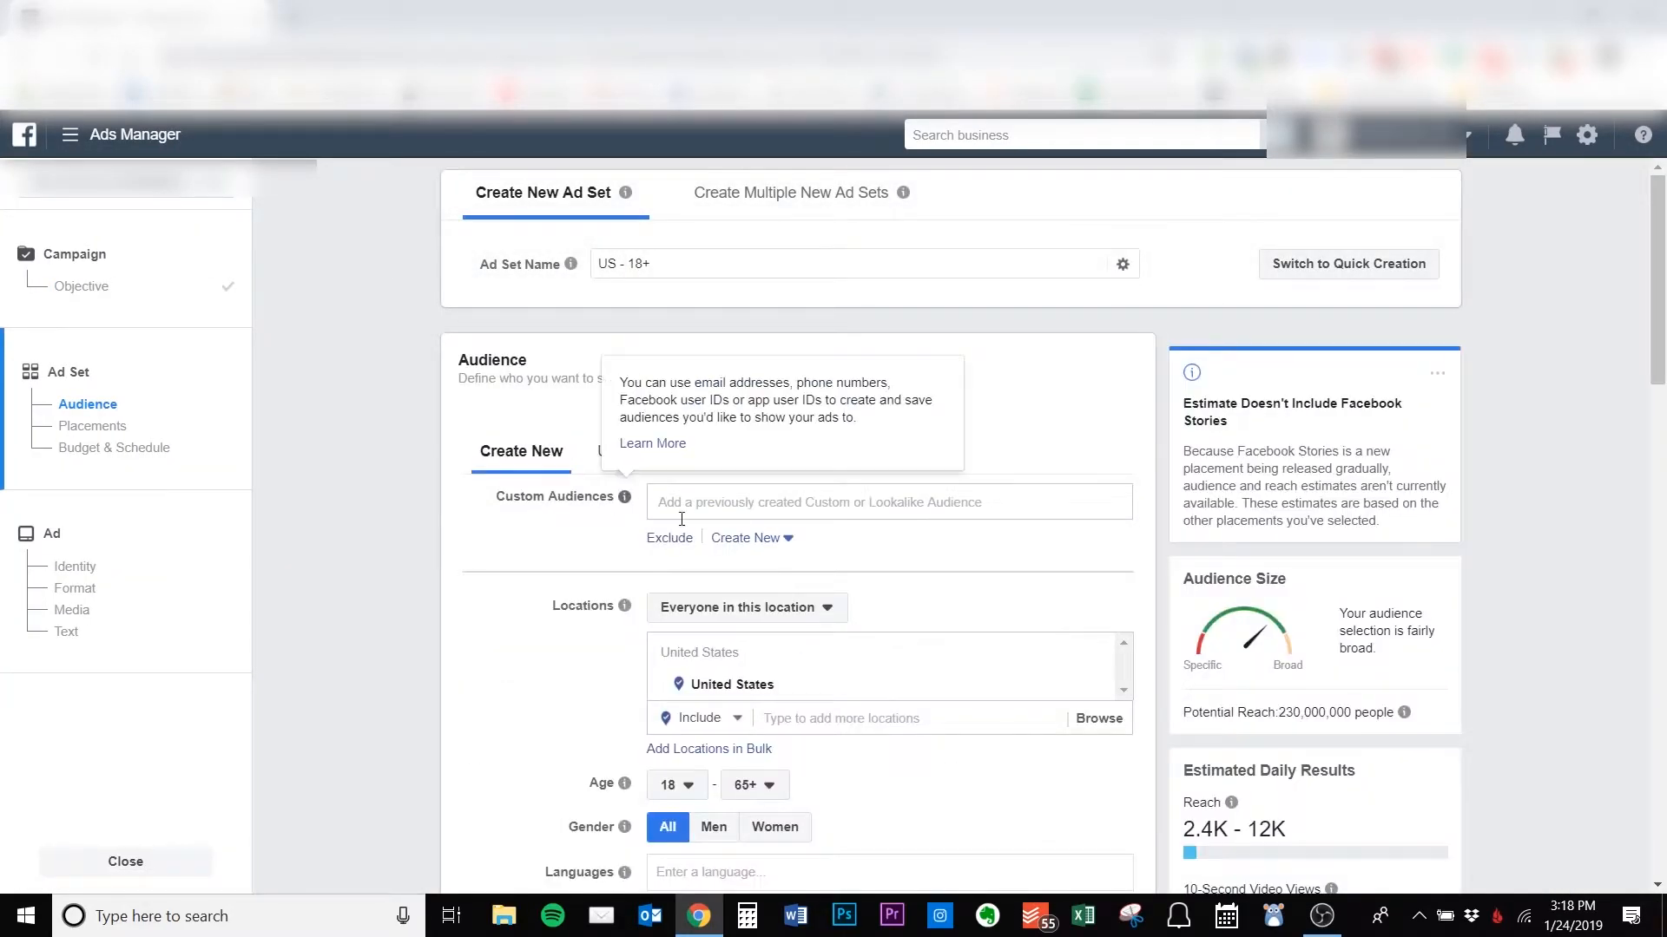
# Add the MyDatabase customer list to the new US - 18+ ad set's custom audiences, and proceed to its budget and schedule settings.
pyautogui.click(711, 513)
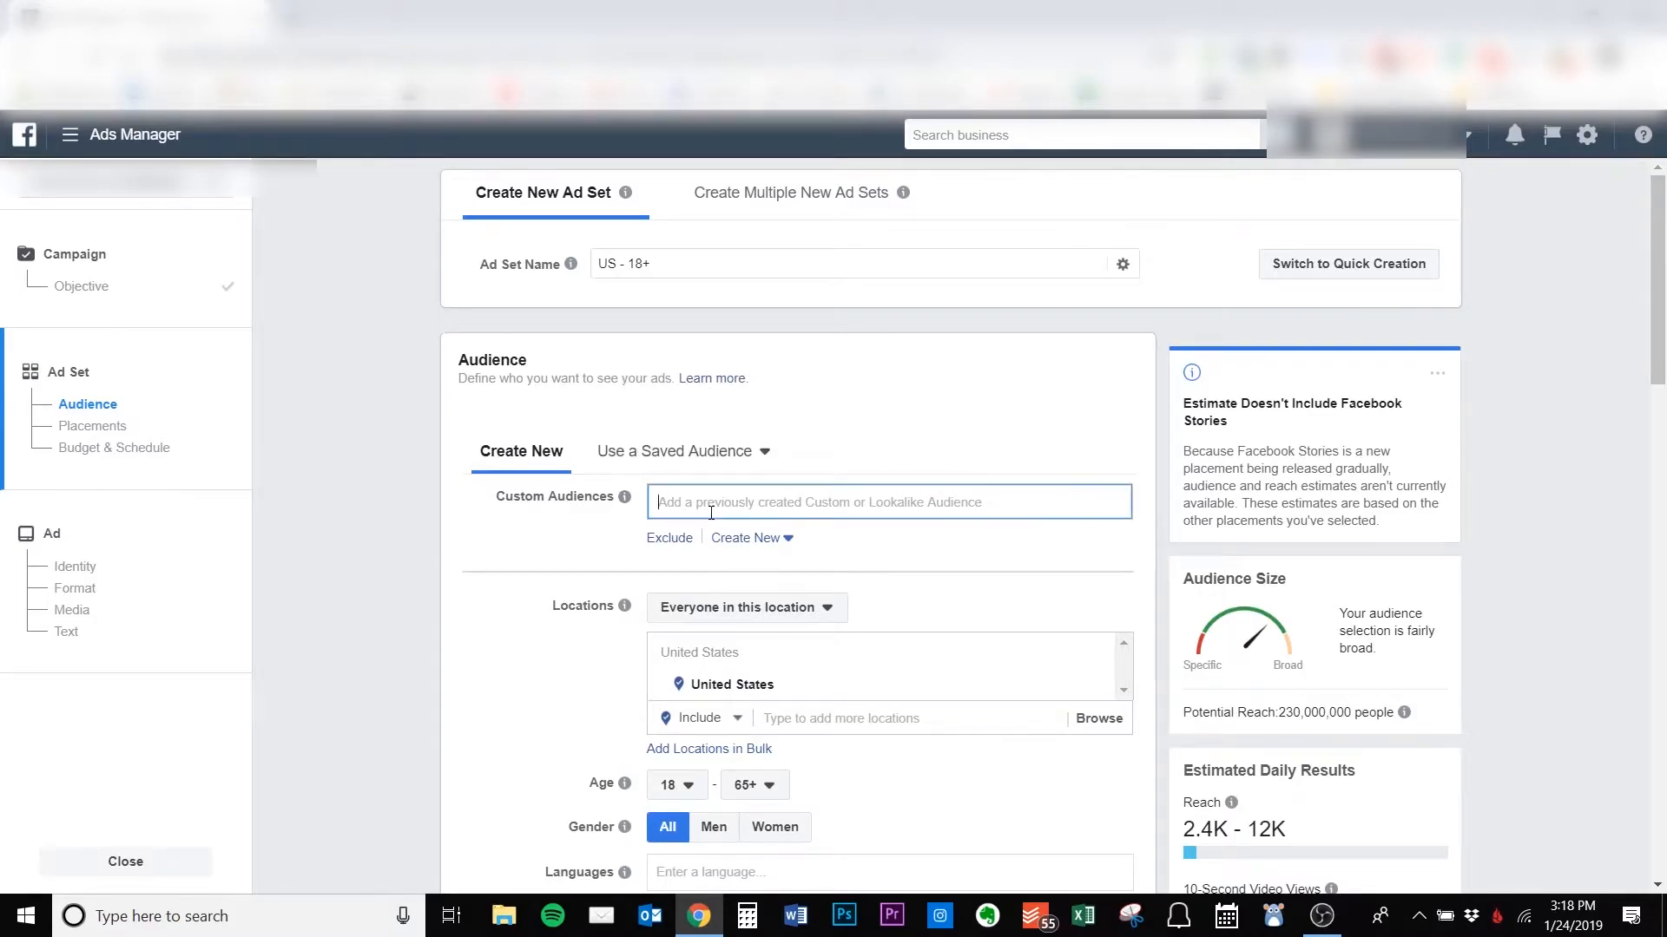
pyautogui.click(702, 583)
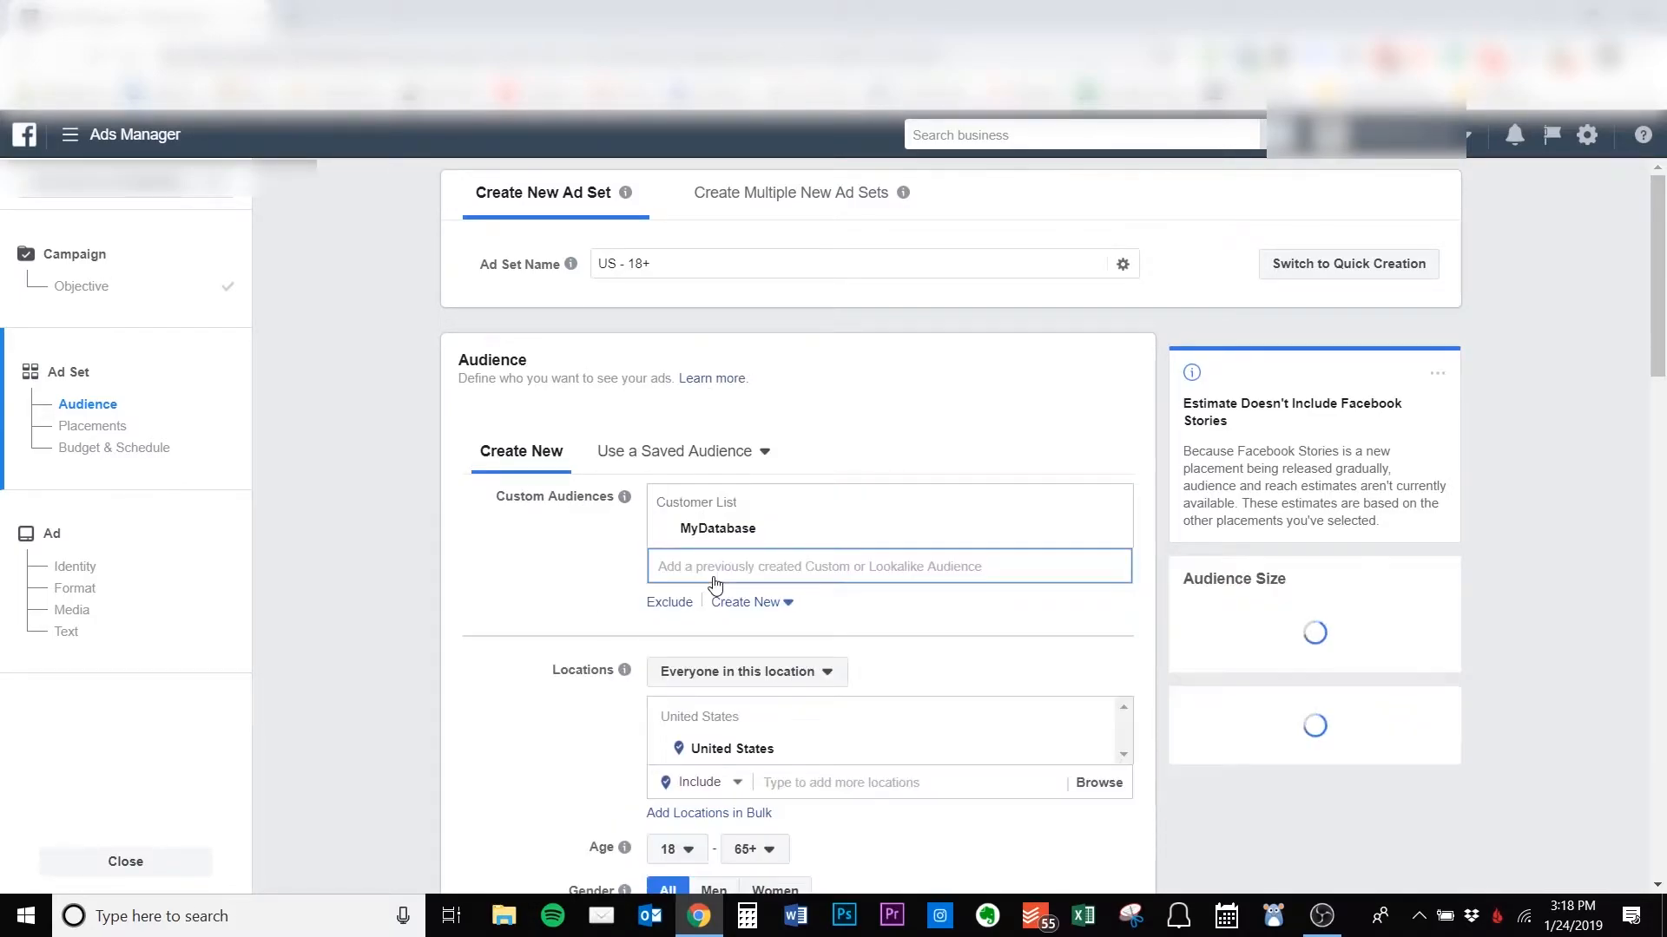
pyautogui.click(528, 569)
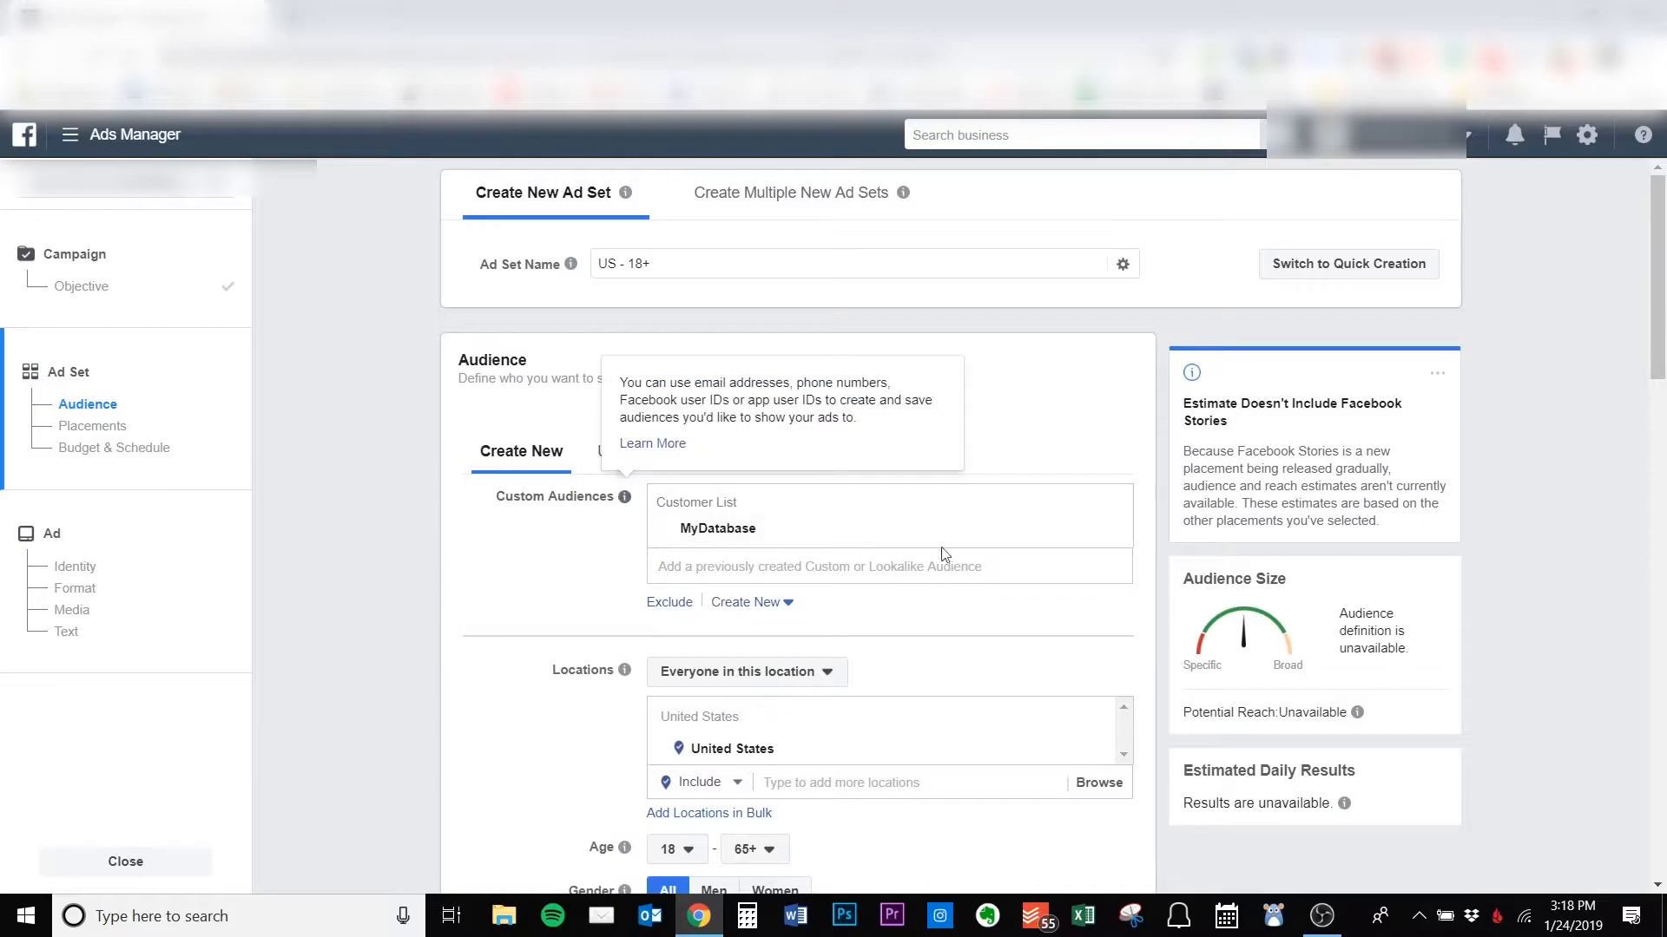
pyautogui.scroll(-5, 1441, 513)
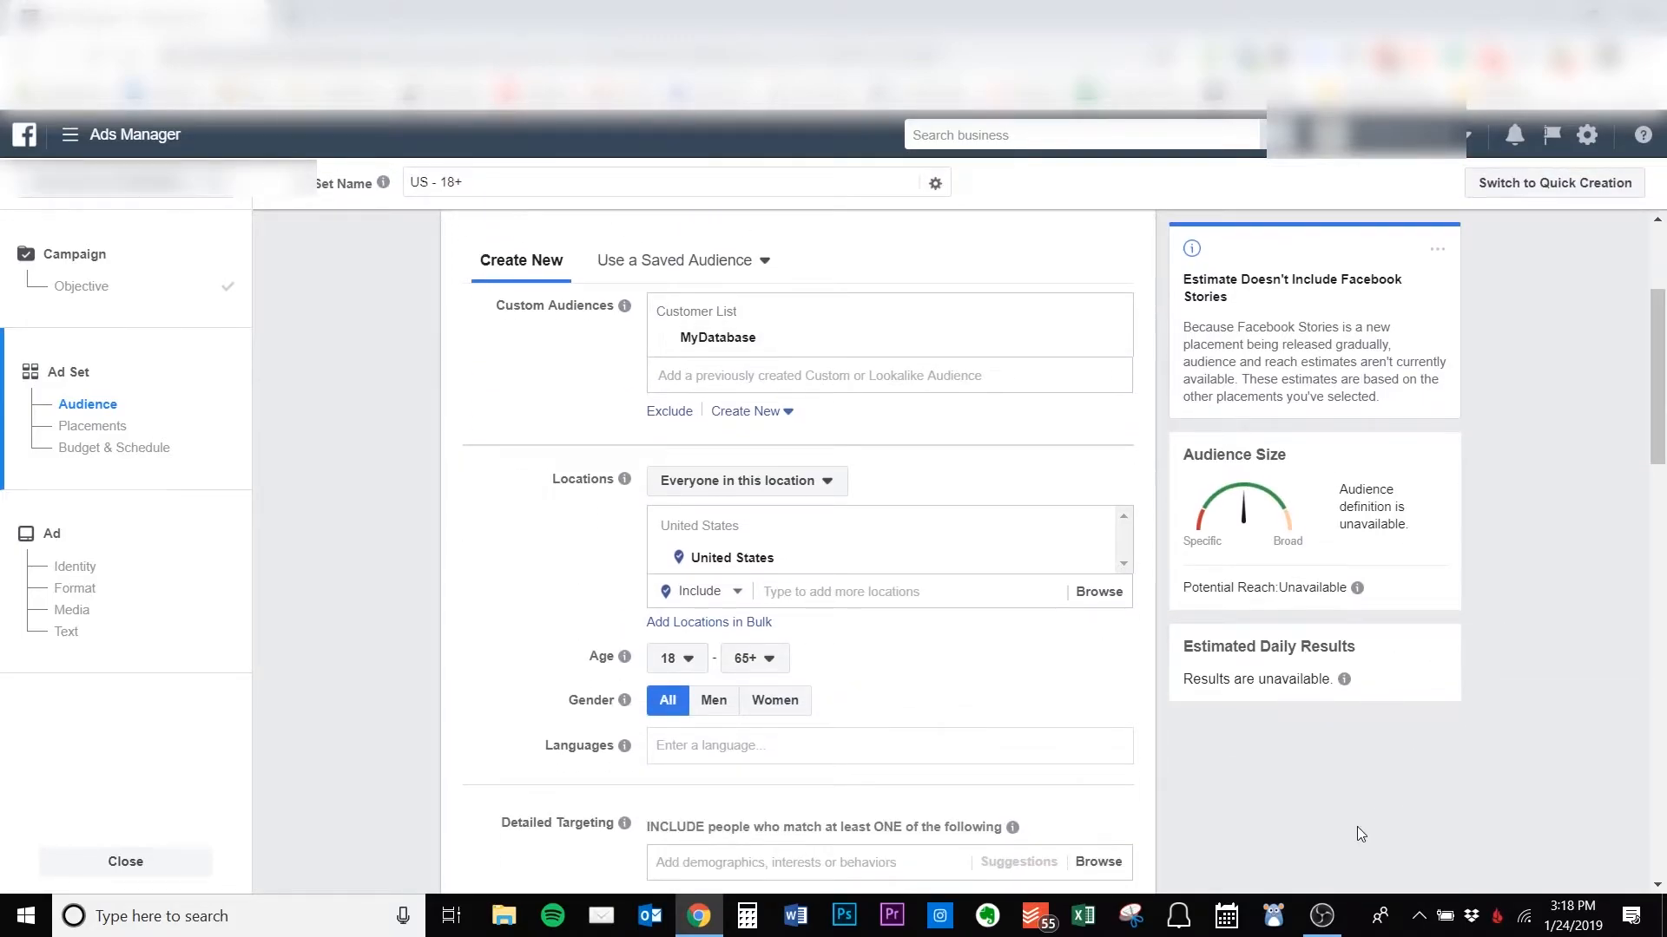
pyautogui.scroll(-8, 1545, 556)
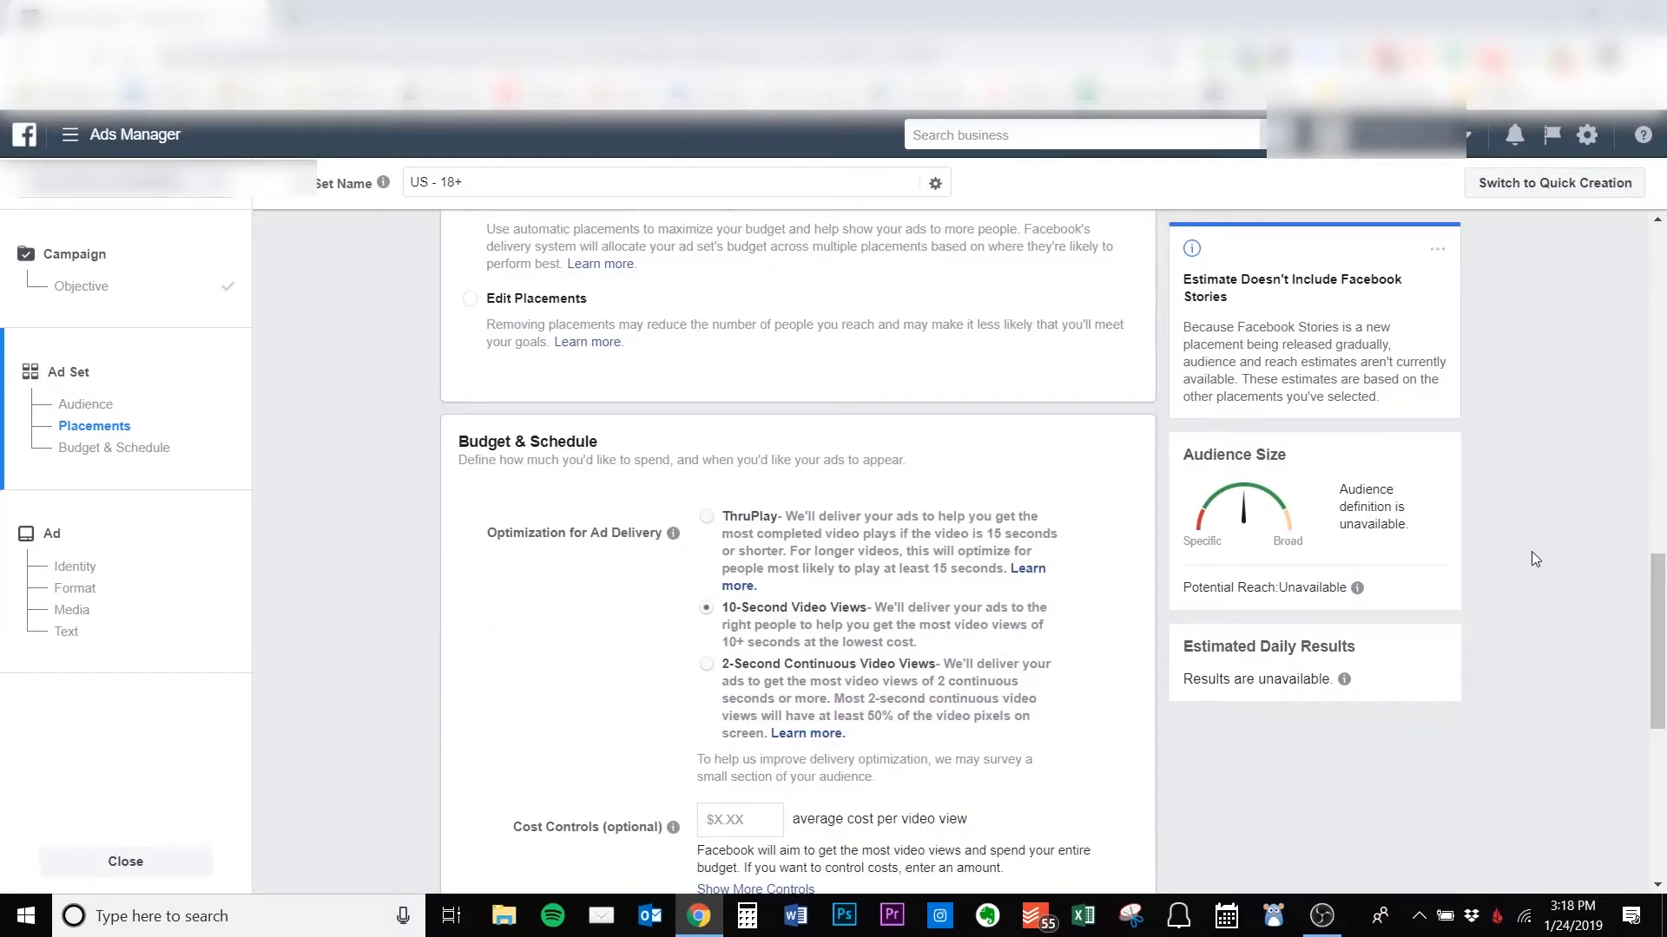